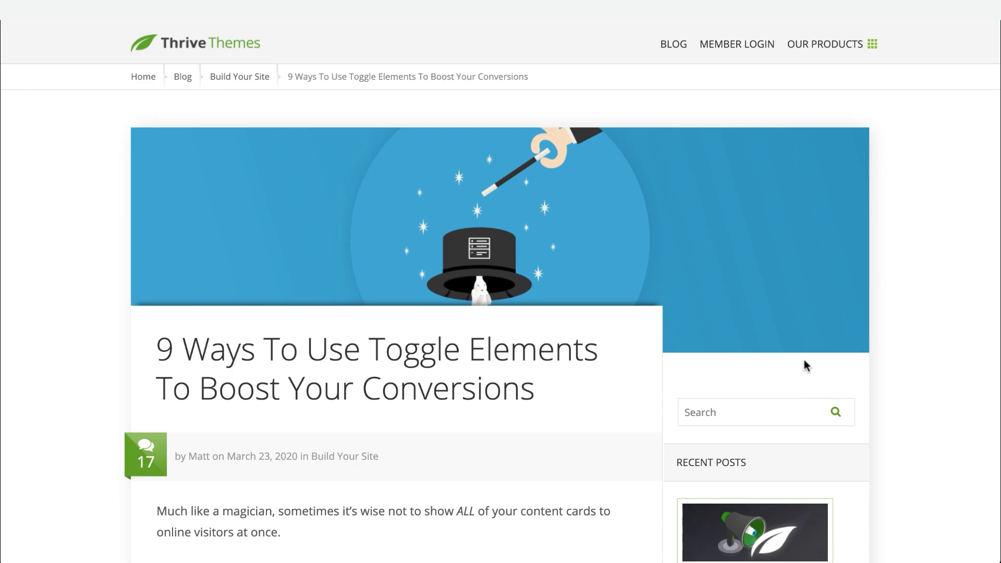
Step: Read through the blog post's toggle use cases, covering FAQ sections, podcast and video transcripts, and the table of contents toggle
scroll(804, 360, "down", 20)
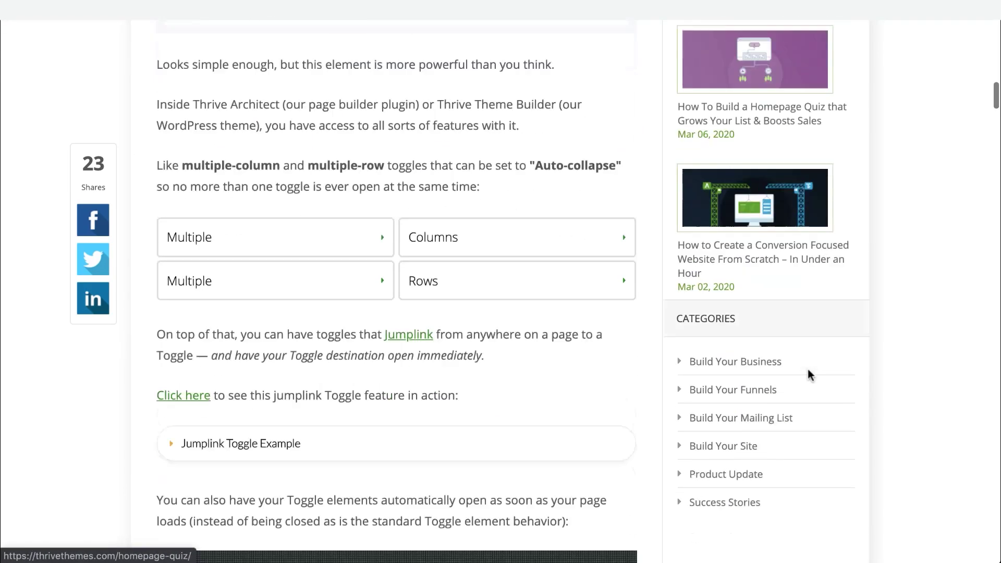
scroll(809, 371, "down", 20)
scroll(809, 371, "down", 6)
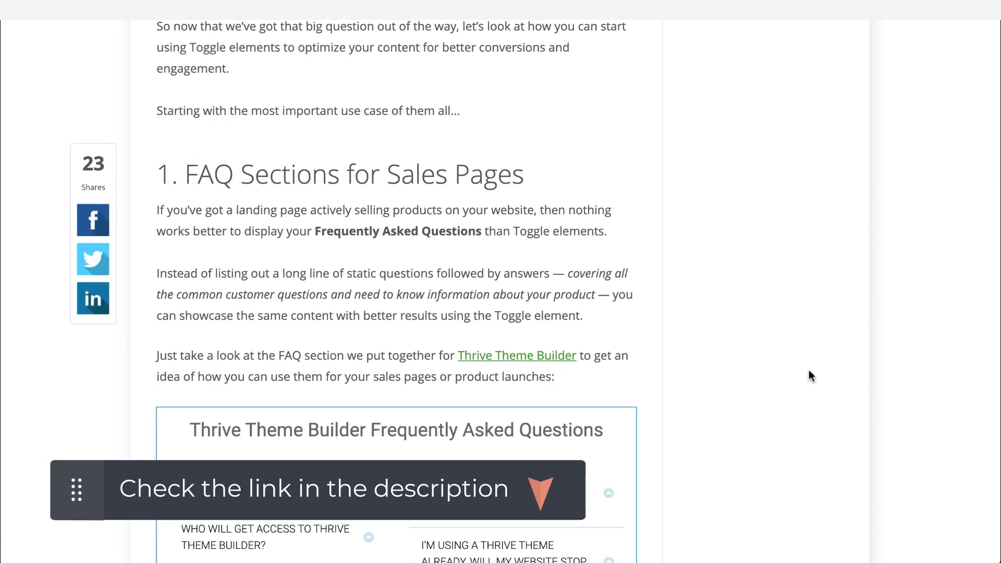
scroll(801, 385, "down", 4)
scroll(801, 385, "up", 2)
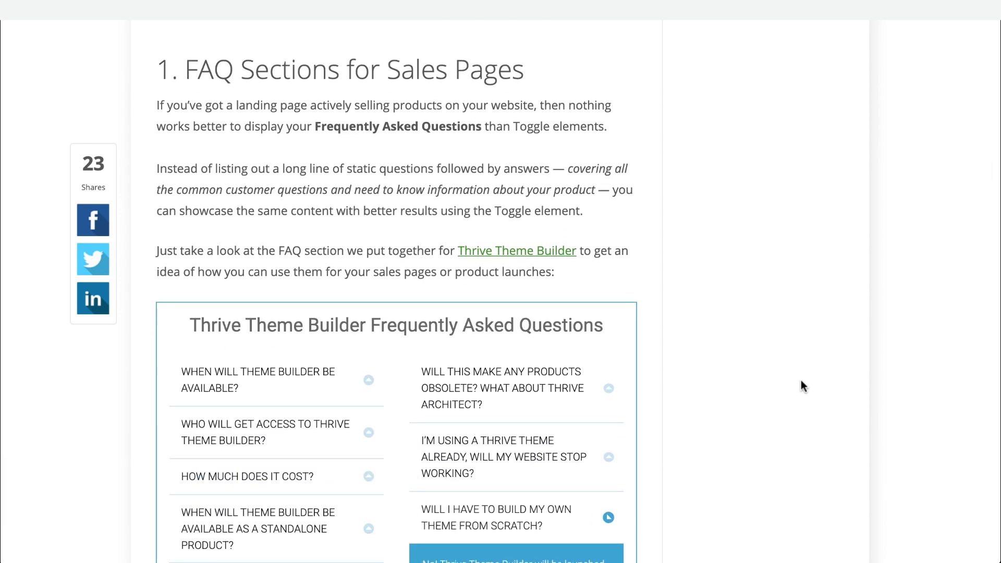
scroll(801, 386, "down", 15)
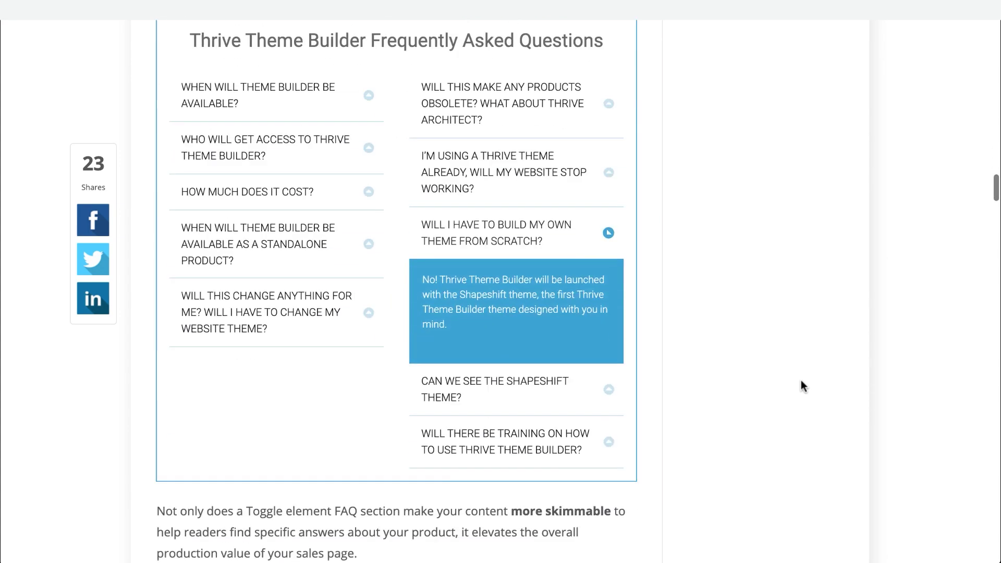
scroll(803, 386, "down", 1)
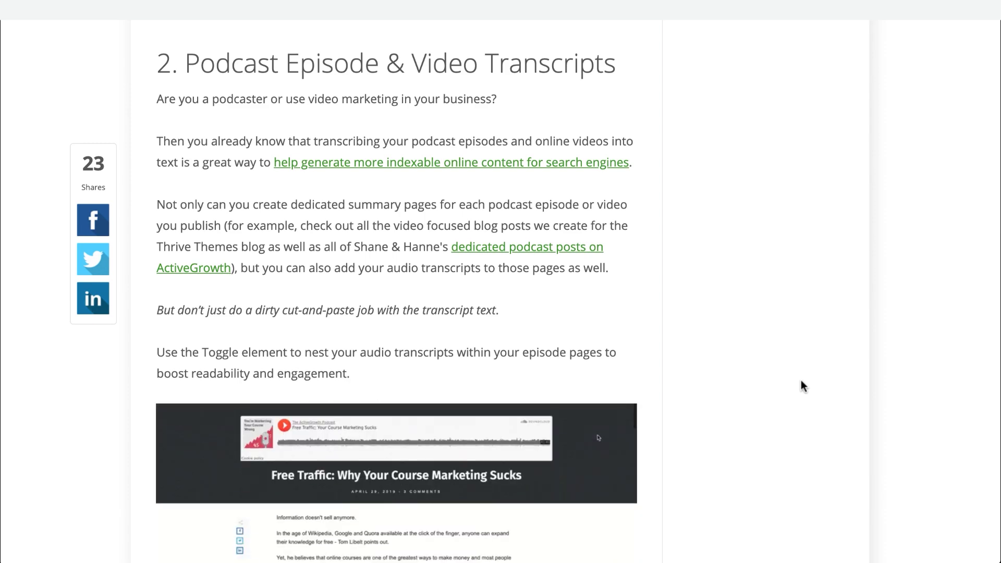
scroll(802, 381, "down", 15)
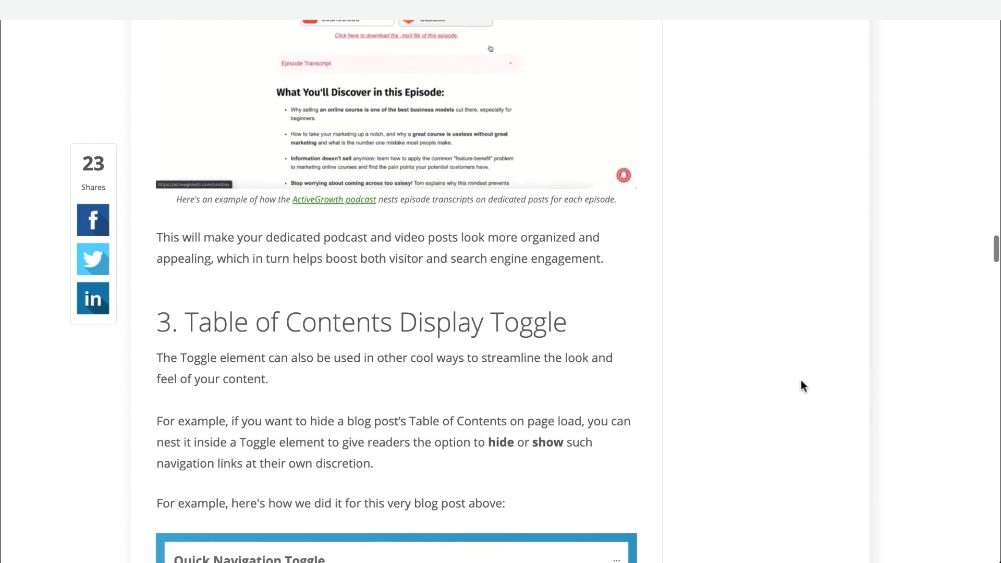
scroll(802, 381, "down", 5)
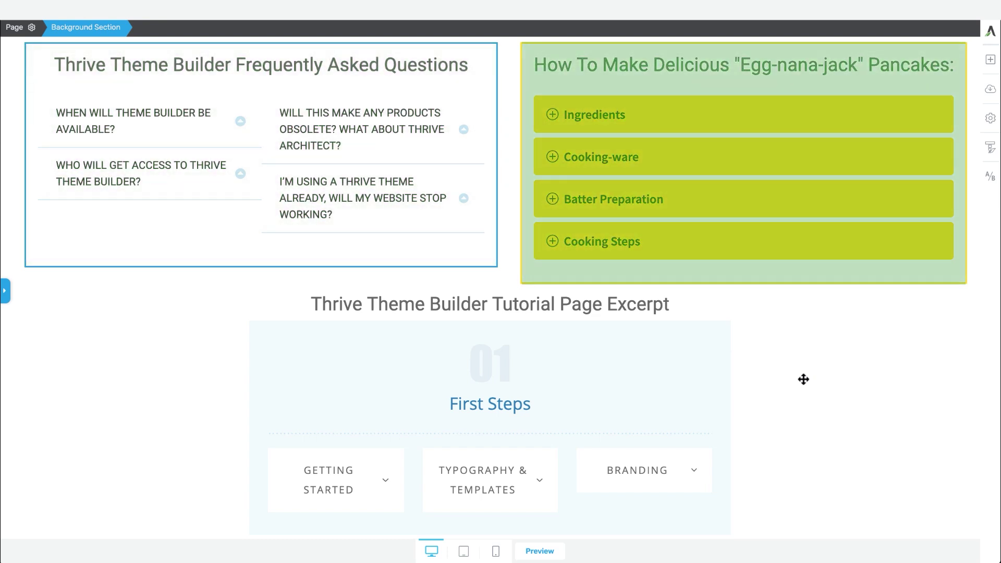
Step: Examine the example toggles in the pancake recipe box and expand "Getting Started" in the tutorial page excerpt
left_click(753, 131)
left_click(753, 130)
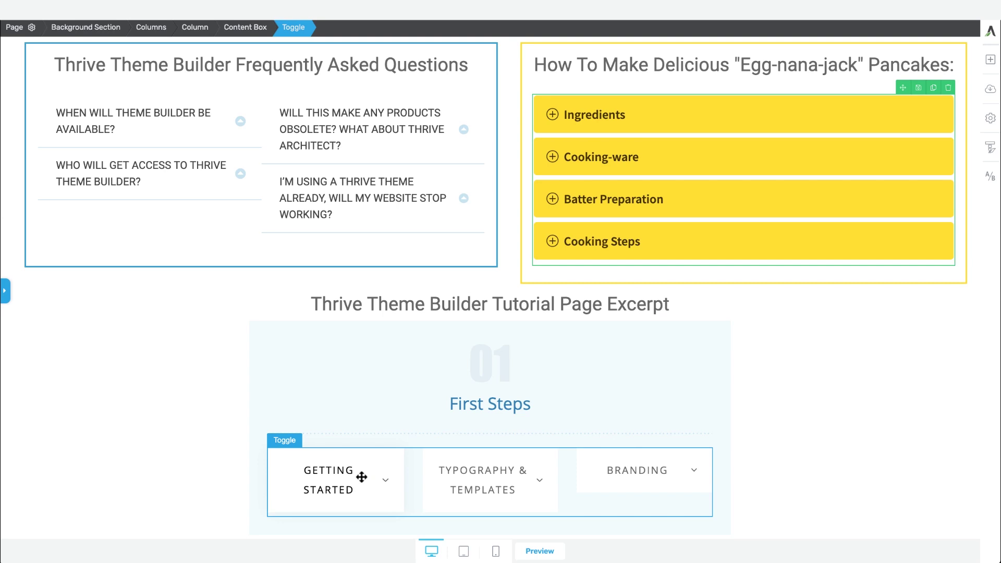
left_click(383, 475)
scroll(383, 485, "down", 3)
scroll(383, 485, "down", 2)
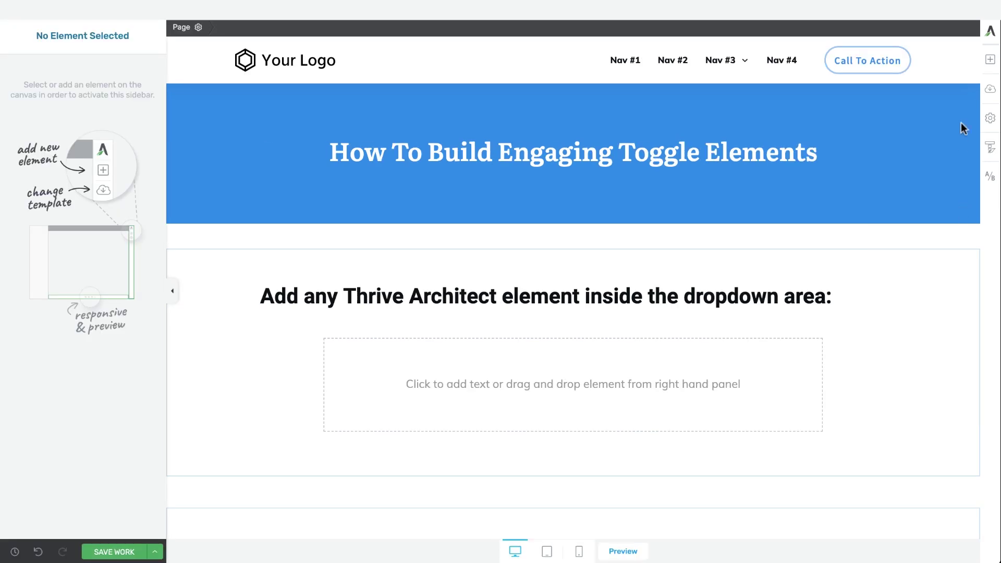
Step: Add a Toggle element to the empty box below the heading "Add any Thrive Architect element inside the dropdown area:"
left_click(991, 60)
left_click(902, 46)
type("toggle")
left_click_drag(876, 128, 600, 377)
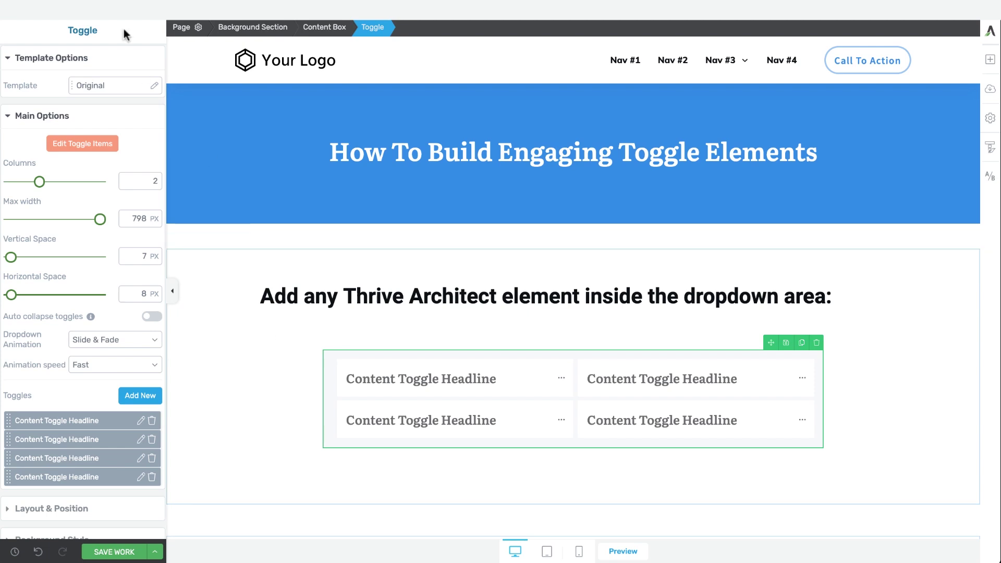
Step: Apply the Toggle 07 template, the design with red accents and plus icons, to the new toggle
left_click(93, 88)
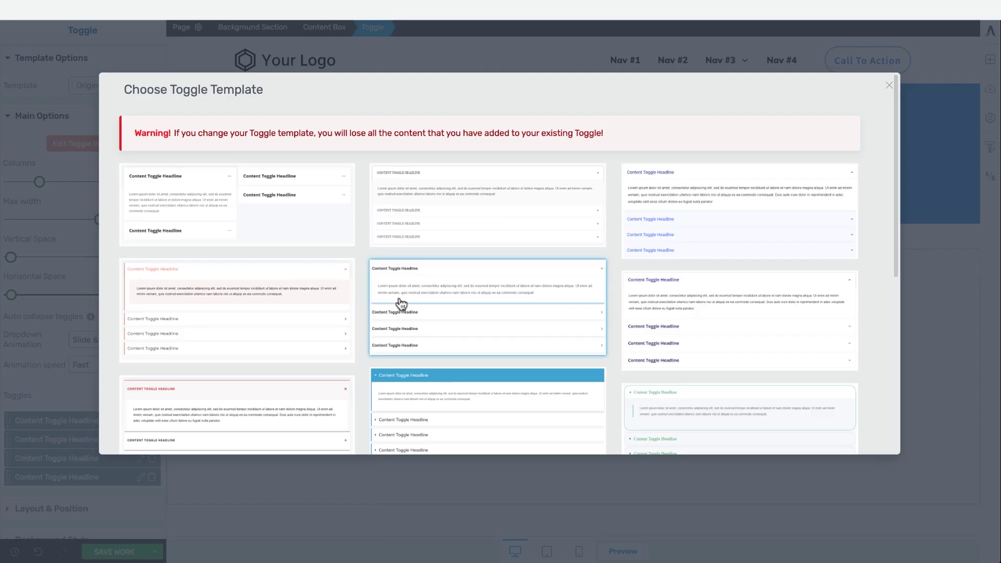
scroll(489, 306, "down", 5)
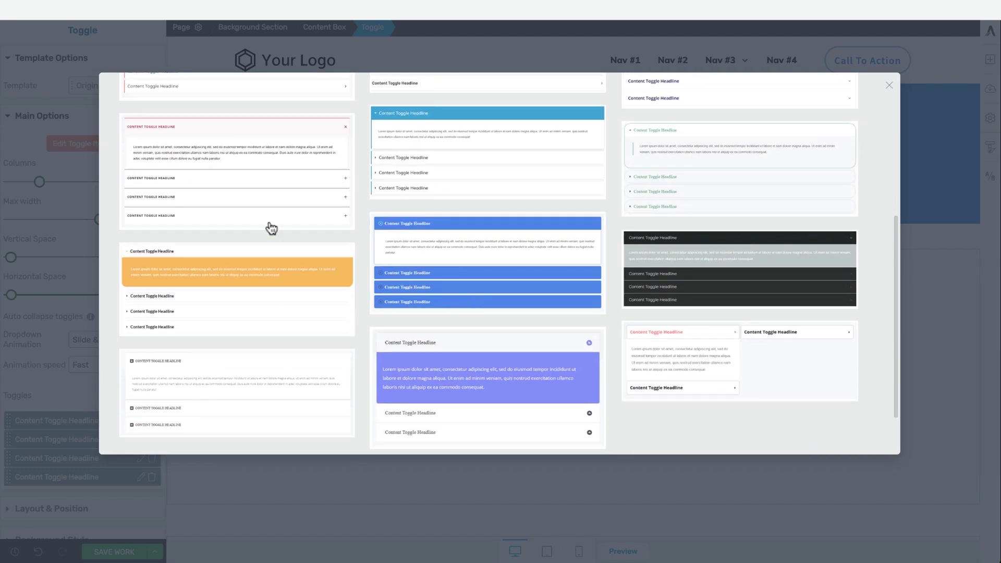
left_click(261, 200)
left_click(798, 435)
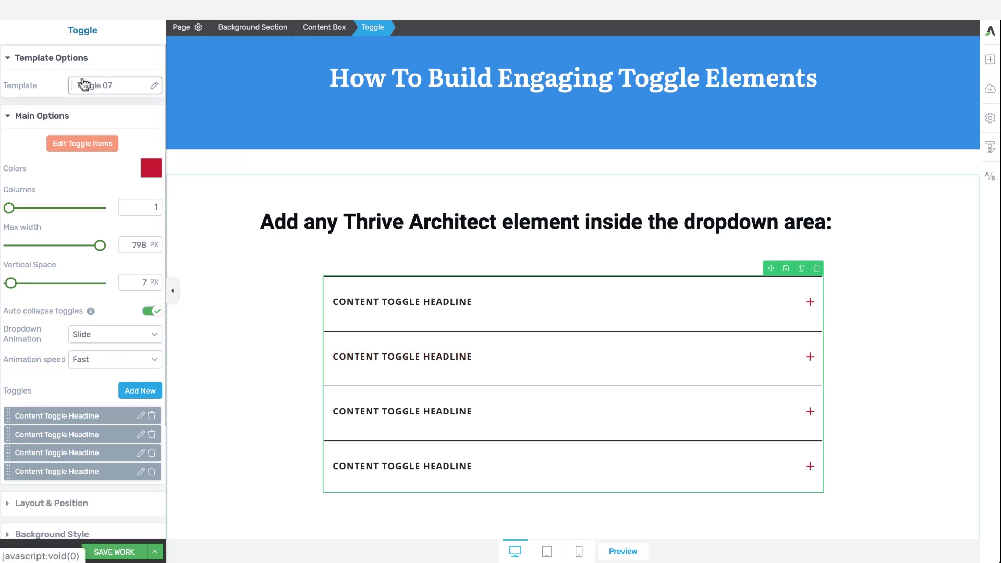
Step: Change the toggle's color to the saved orange and test expanding and collapsing the first item
left_click(149, 174)
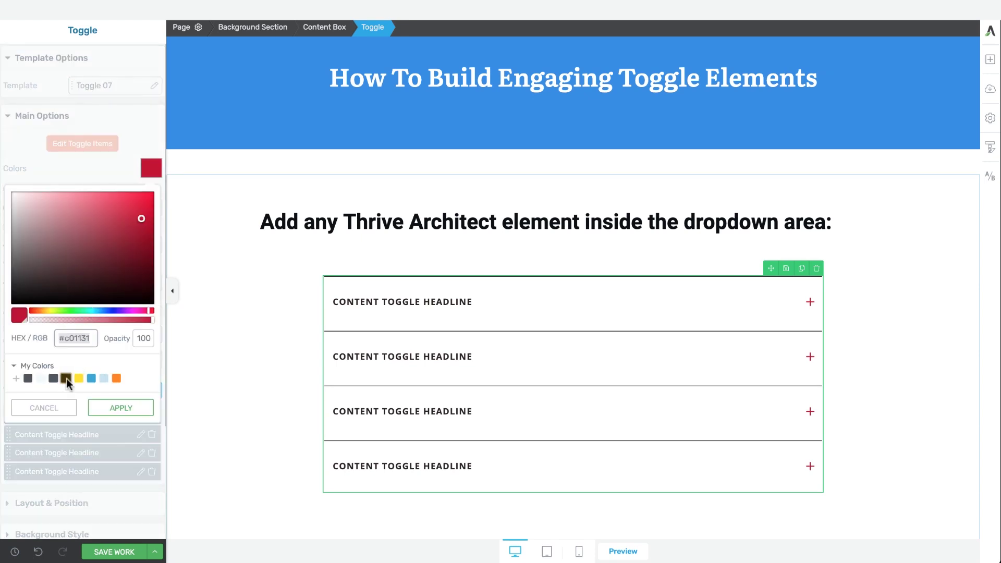
left_click(116, 379)
left_click(125, 408)
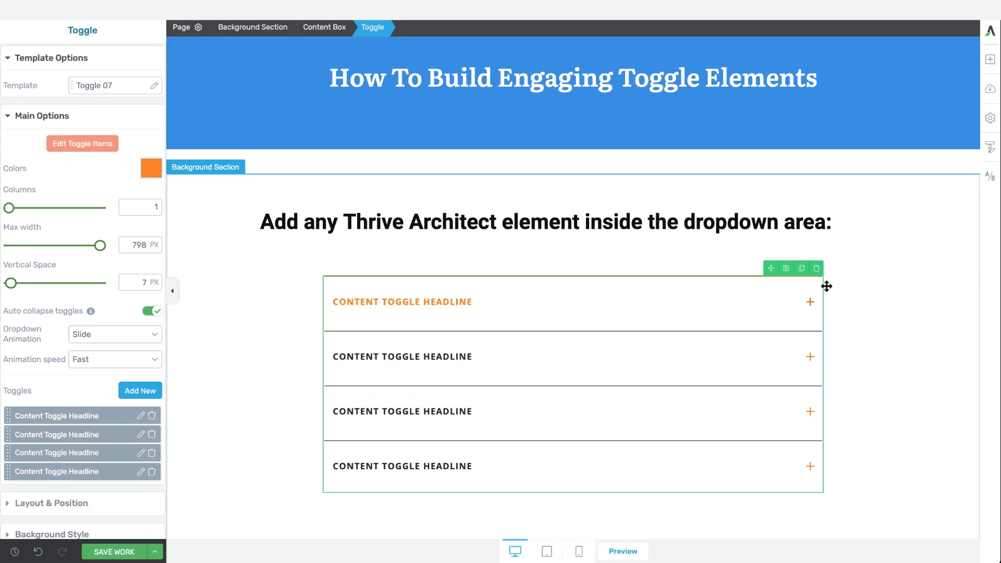
left_click(387, 321)
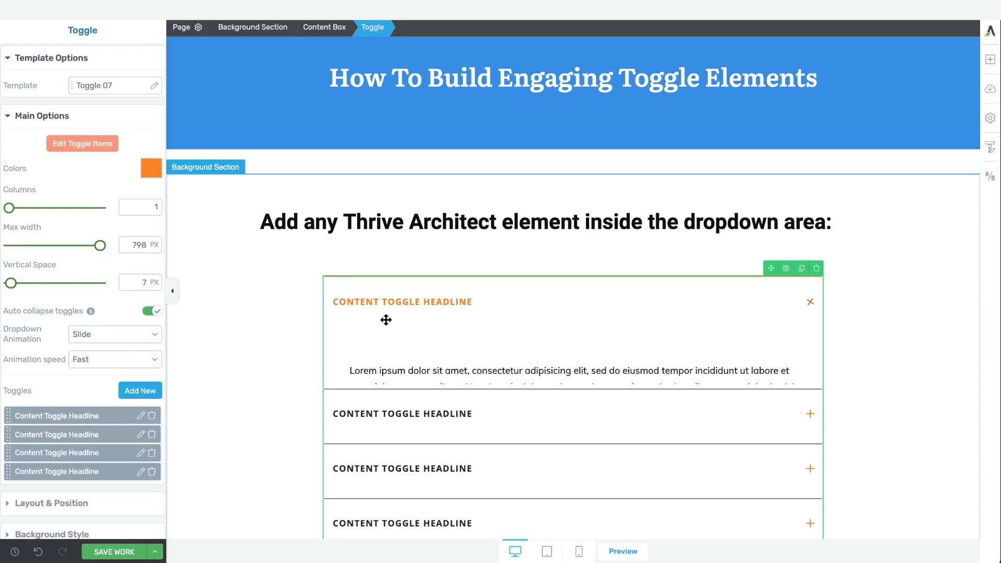
left_click(386, 312)
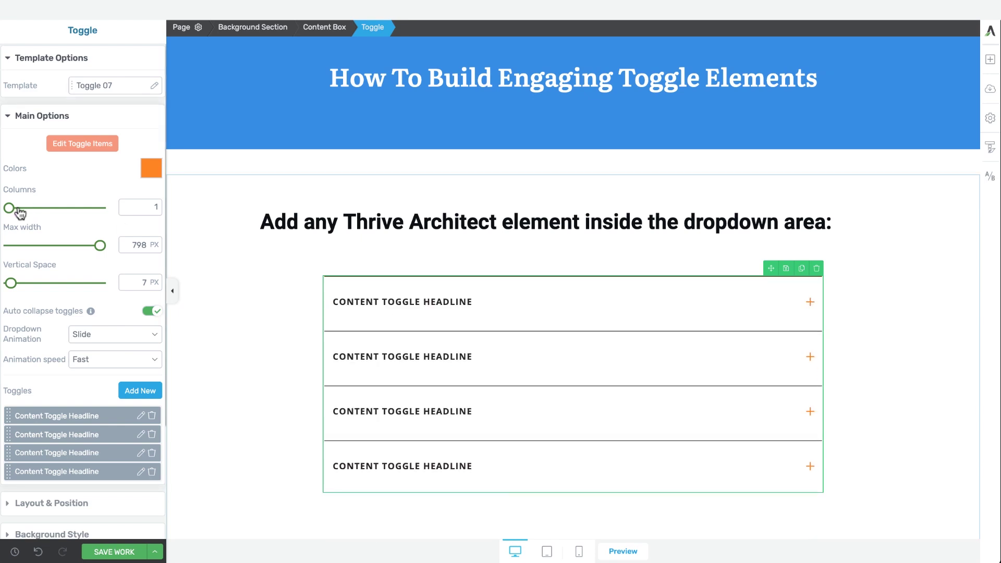
Step: Arrange the toggle in 2 columns and add four more toggle items
left_click_drag(8, 211, 43, 209)
mouse_move(100, 245)
left_mouse_down()
mouse_move(78, 253)
mouse_move(101, 246)
left_mouse_up()
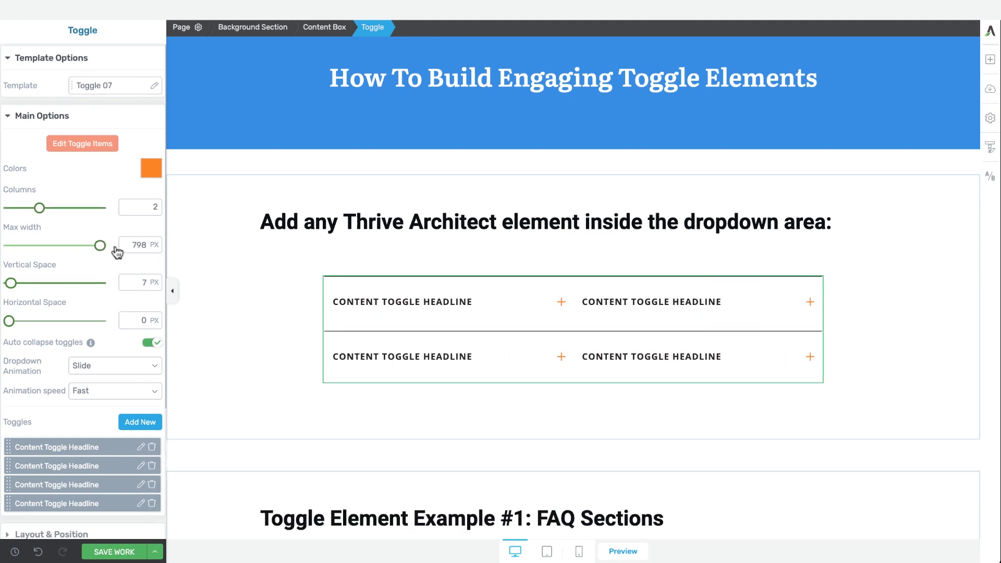
left_click(144, 427)
left_click(144, 427)
left_click(144, 427)
left_click(144, 427)
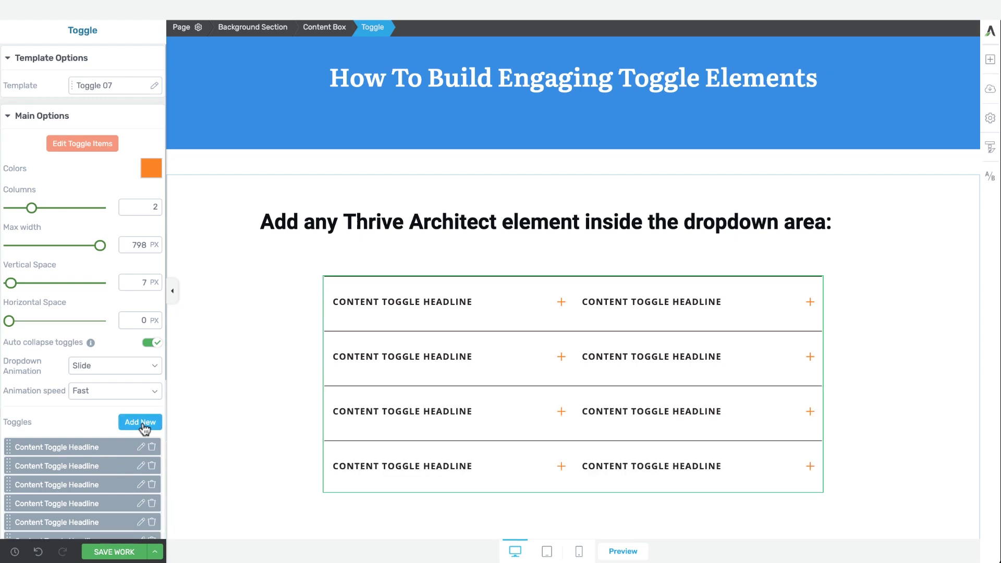
Step: Delete four toggle items from the end of the list and set the toggle to 1 column
scroll(144, 427, "down", 2)
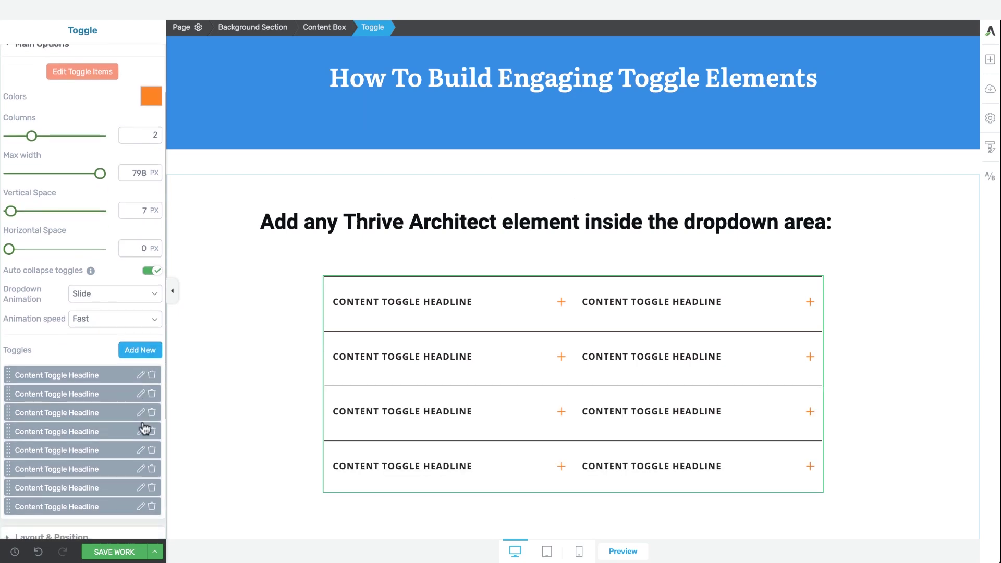
left_click(152, 504)
left_click(152, 490)
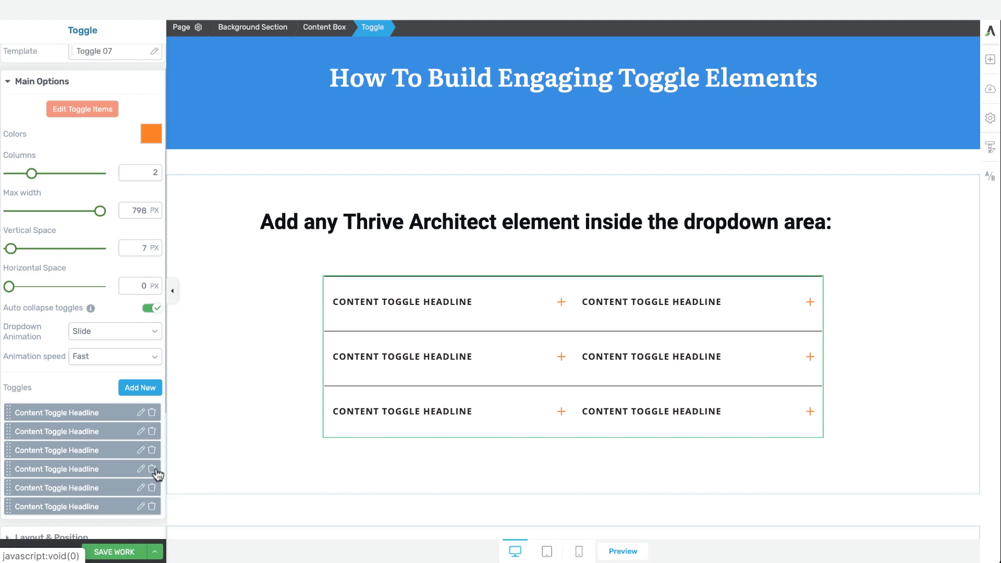
left_click(151, 470)
left_click(152, 469)
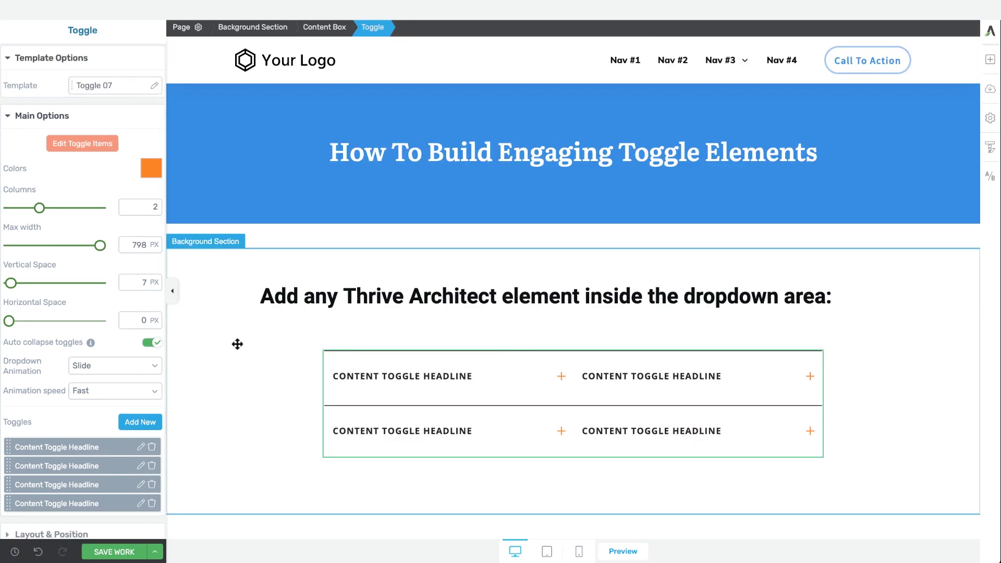
scroll(223, 251, "down", 1)
scroll(331, 315, "up", 1)
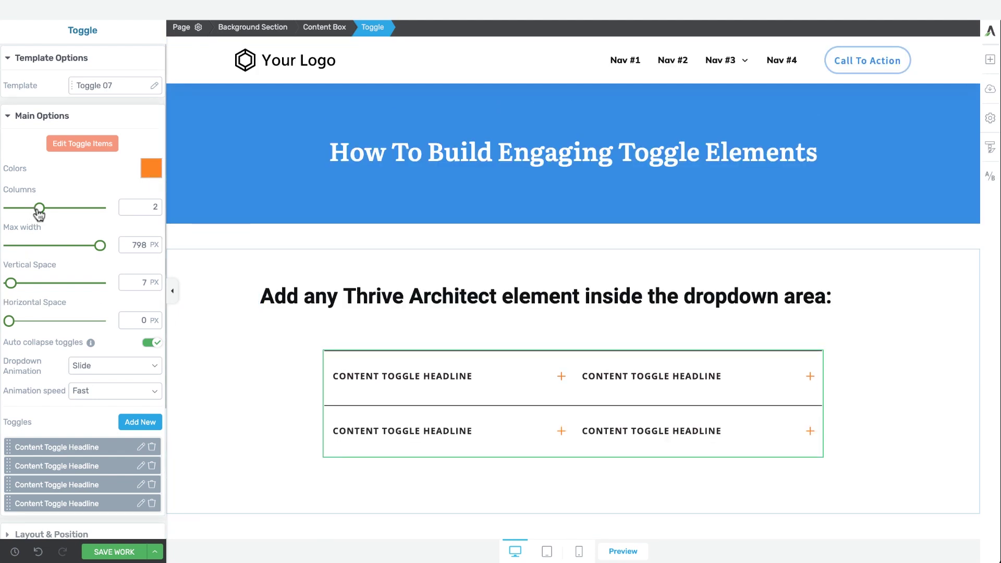
left_click_drag(39, 209, 9, 206)
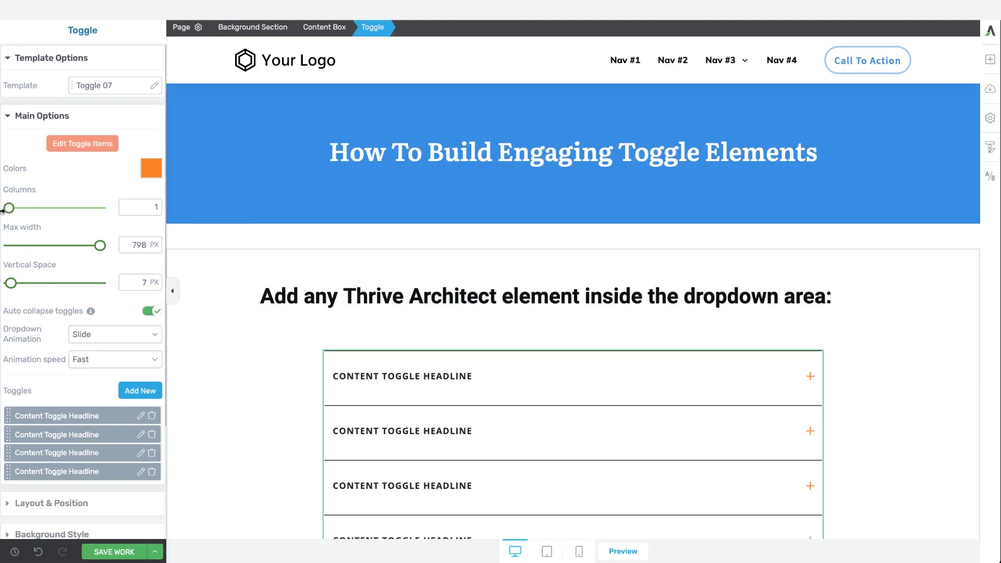
Step: Start editing the toggle's individual items and expand the first item to show its dropdown content
left_click(708, 390)
left_click(83, 141)
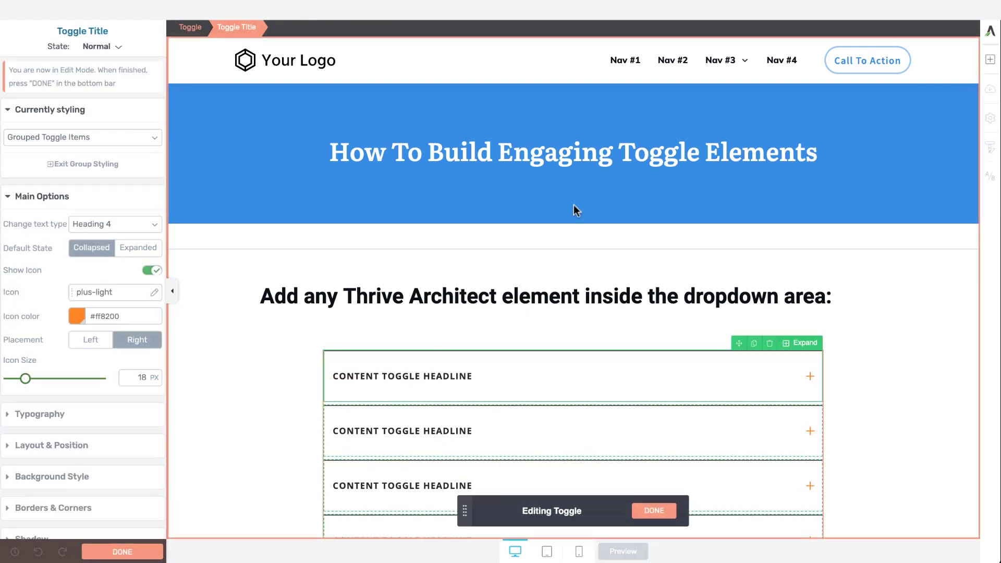
left_click(790, 343)
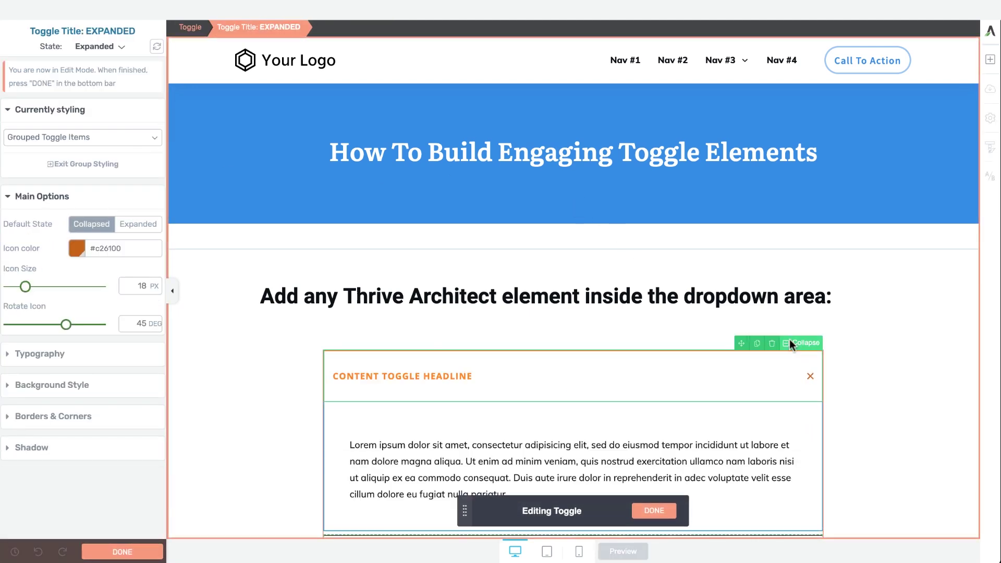
scroll(919, 299, "down", 1)
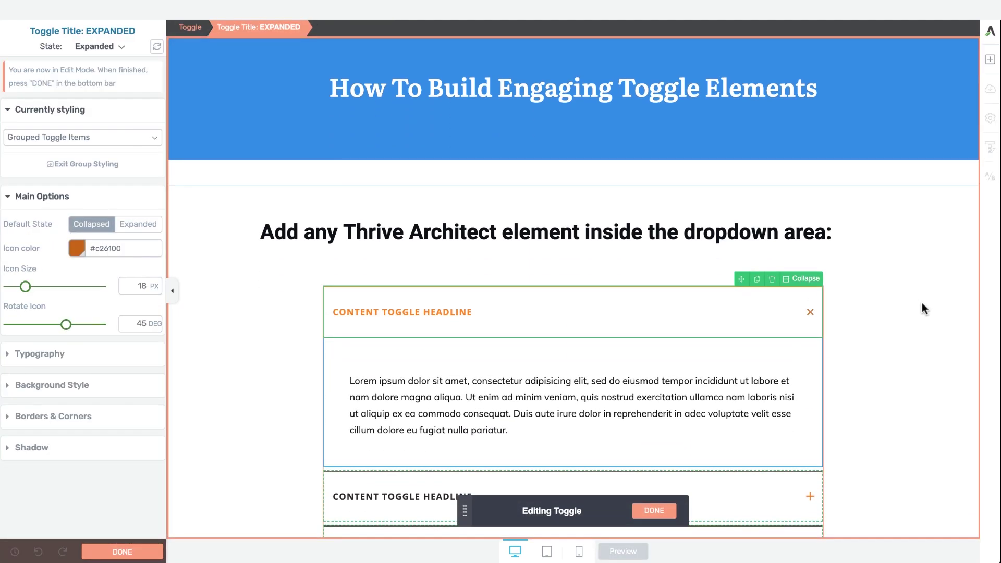
Step: Add a Video element above the text inside the first toggle item's dropdown content
left_click(990, 60)
type("video")
left_click_drag(879, 130, 628, 405)
left_click_drag(632, 386, 633, 385)
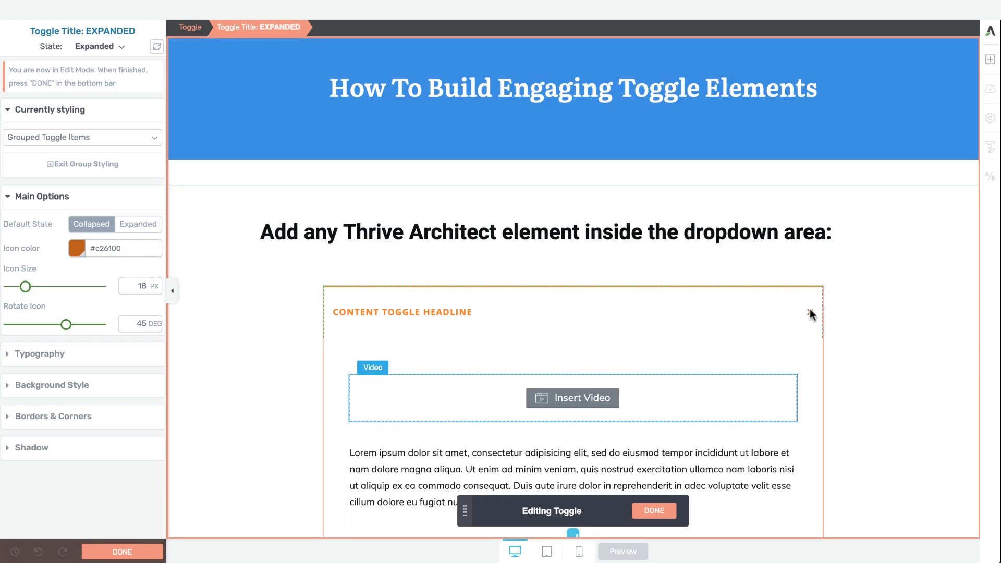
Step: Add a Contact Form element inside the first toggle item's dropdown content
left_click(991, 60)
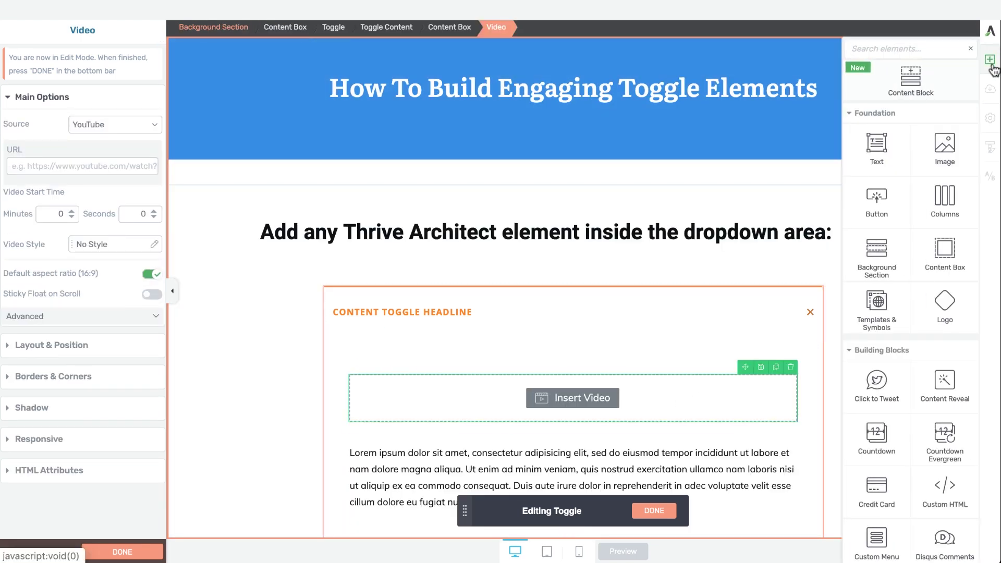
type("Contact")
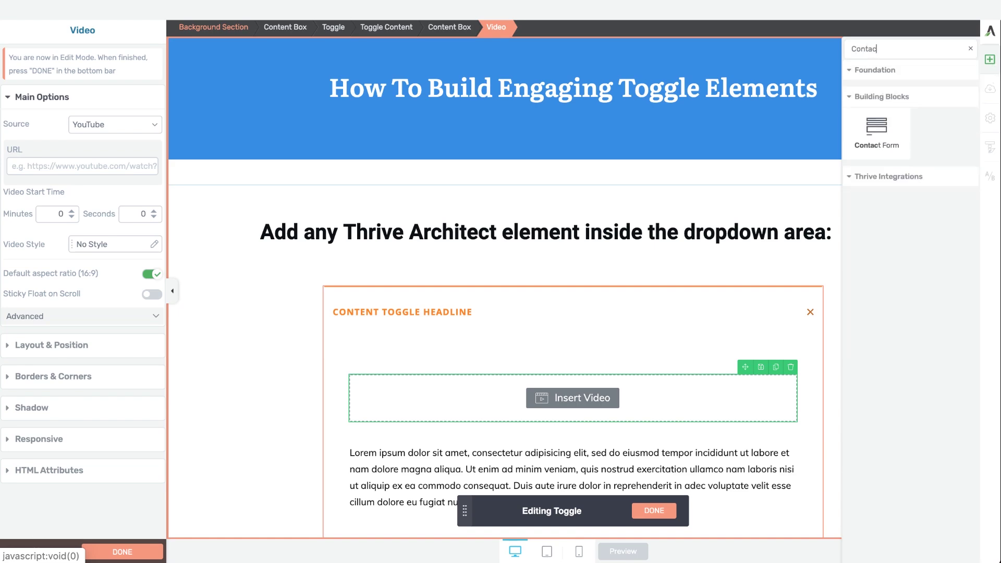
left_click_drag(877, 130, 677, 336)
scroll(699, 371, "down", 3)
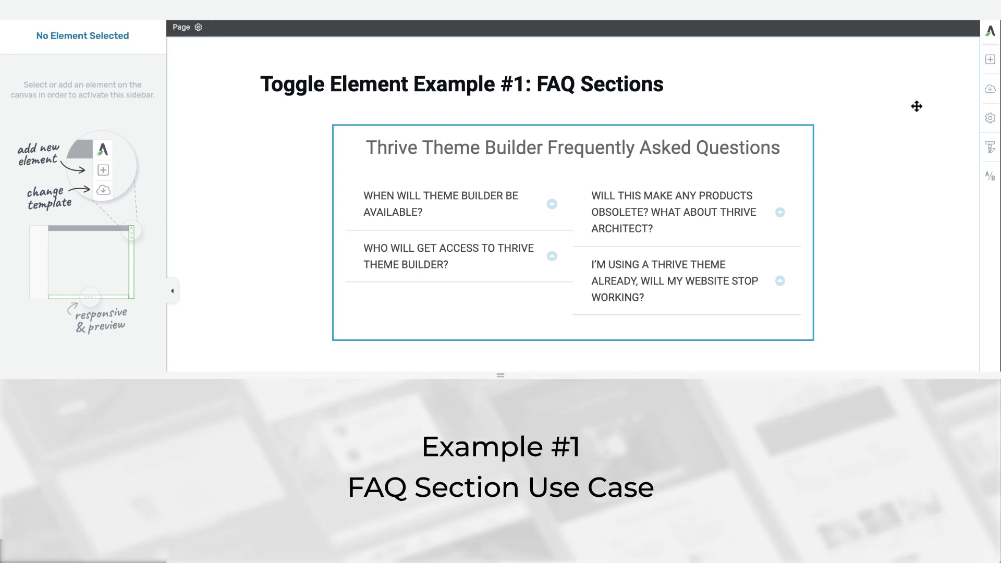
Step: Add a Toggle element to the empty box below the heading "Toggle Element Example #1: Let's Build It"
left_click(990, 61)
type("toggle")
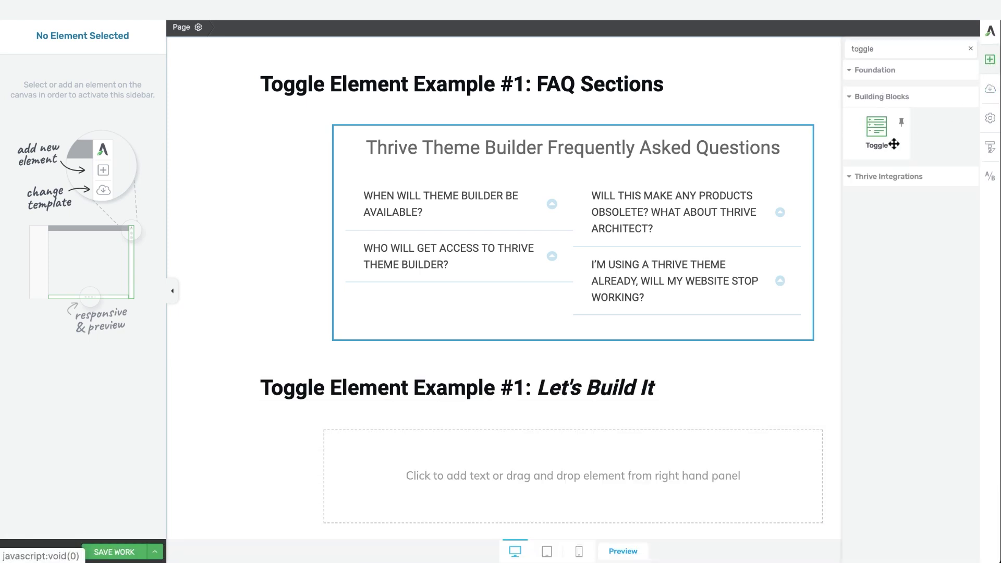
left_click_drag(894, 143, 608, 368)
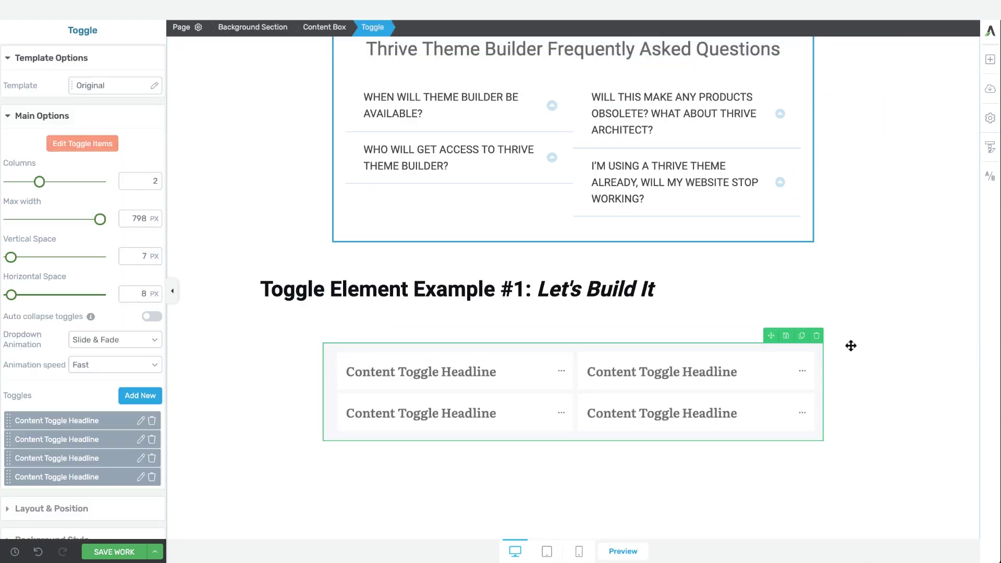
Step: Replace the new toggle's template with the single-column Toggle 13 design that has a purple content area
left_click(112, 84)
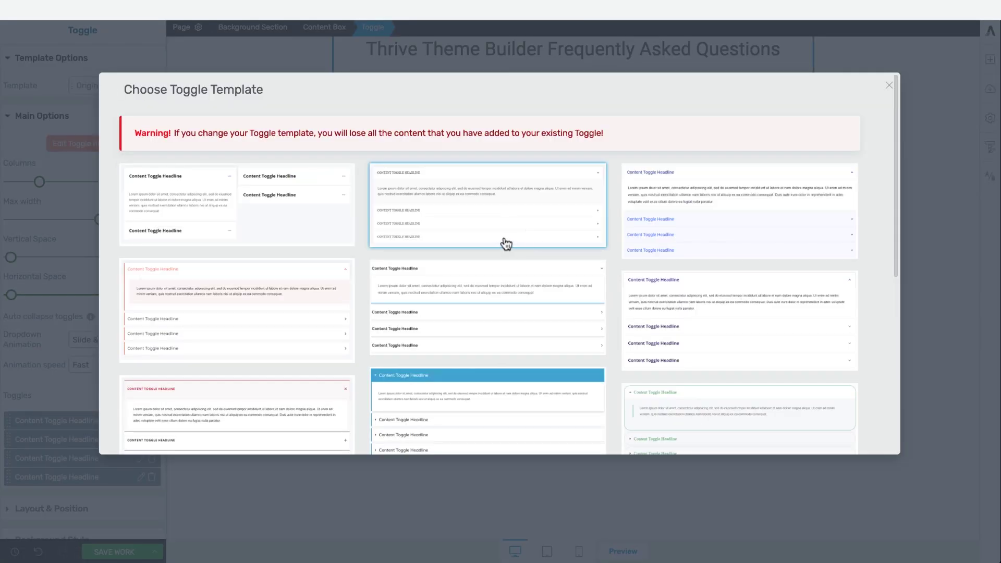
scroll(503, 242, "down", 5)
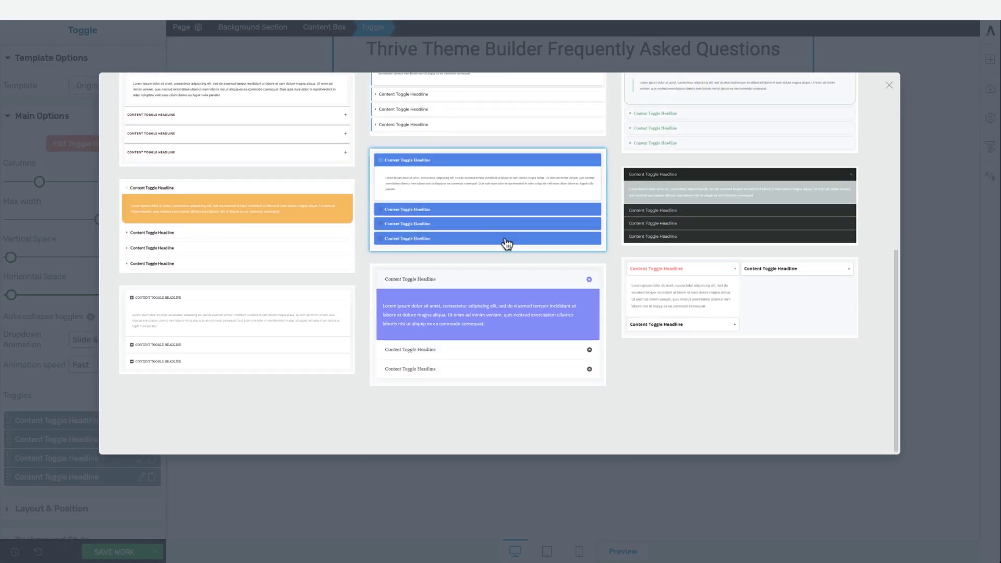
left_click(496, 353)
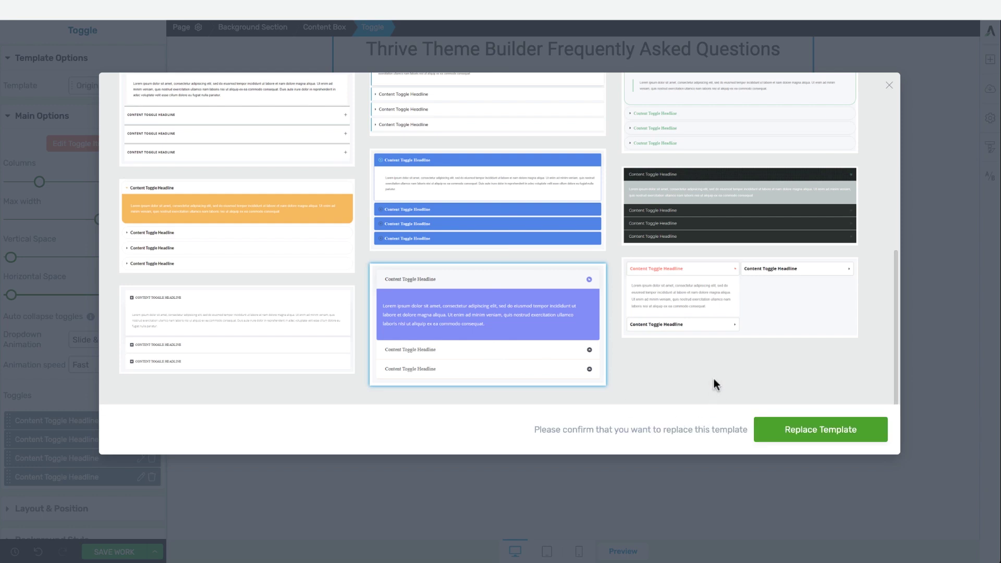
left_click(831, 429)
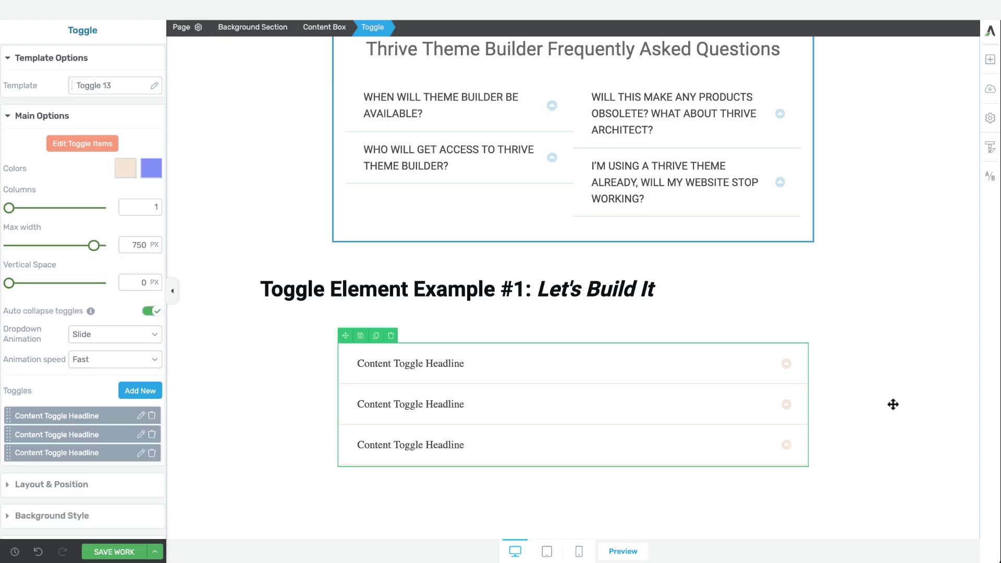
scroll(898, 322, "up", 1)
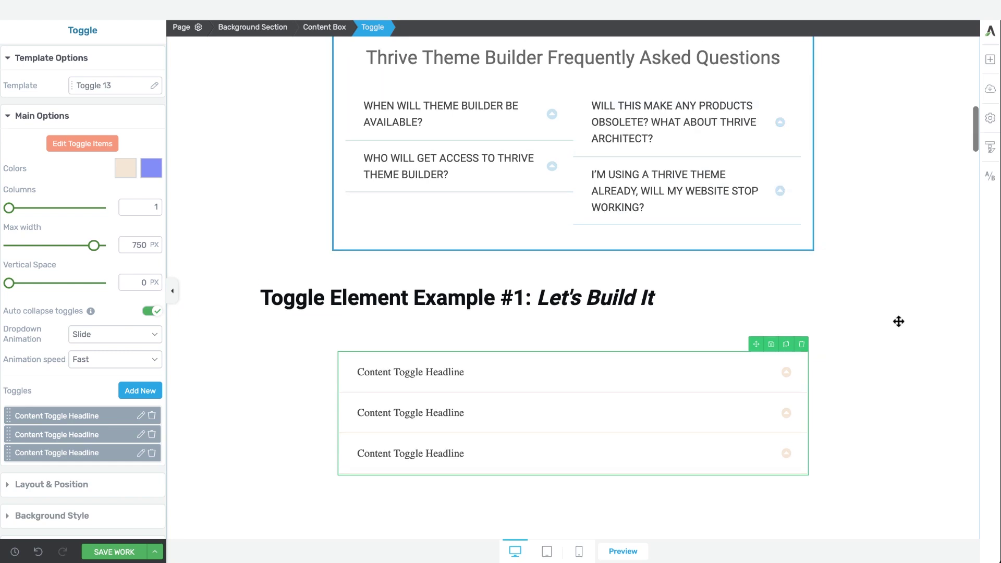
scroll(899, 322, "up", 1)
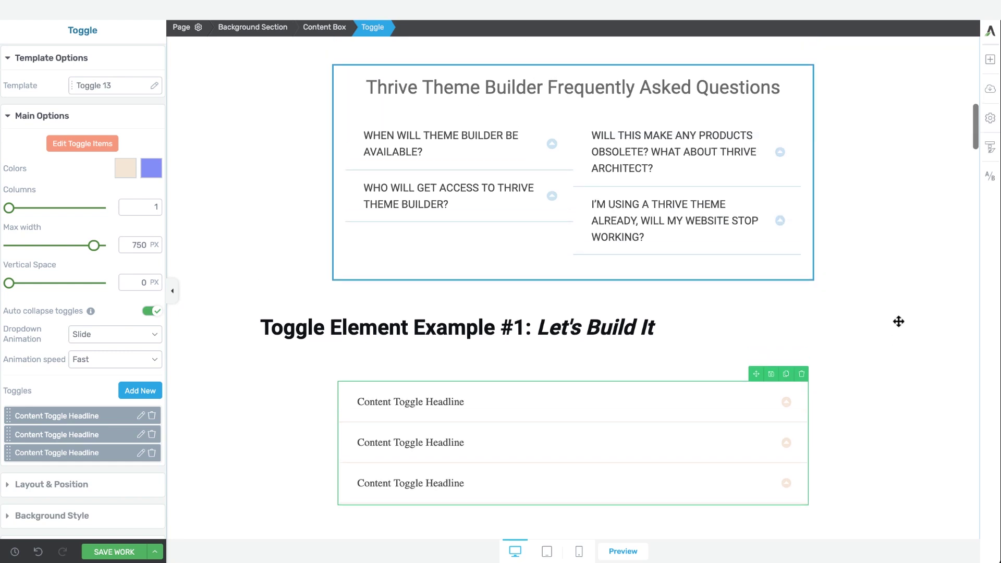
Step: Set the new toggle's first accent color to the saved light blue, matching the FAQ example's toggle
left_click(636, 415)
left_click(630, 225)
scroll(901, 327, "down", 1)
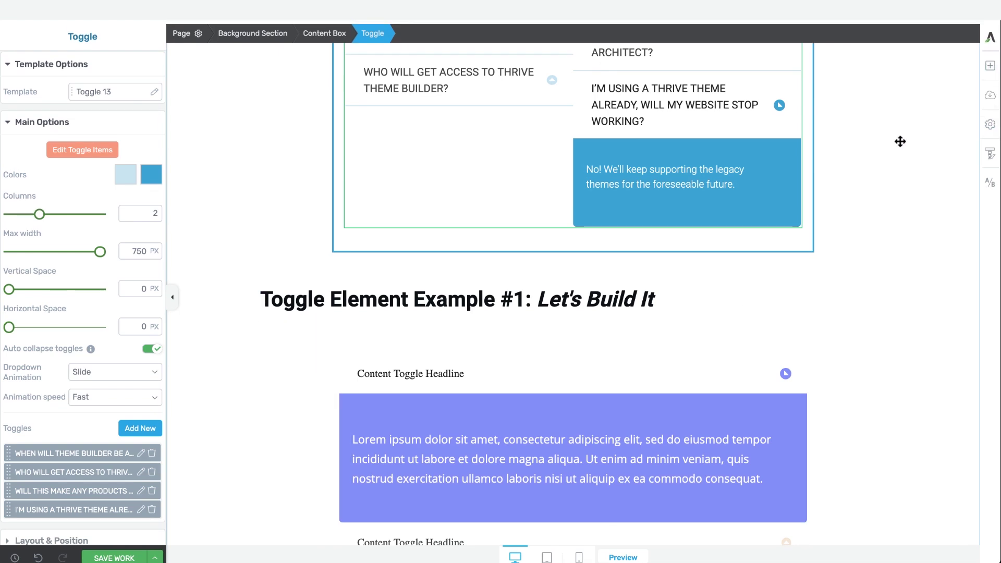
scroll(901, 141, "up", 3)
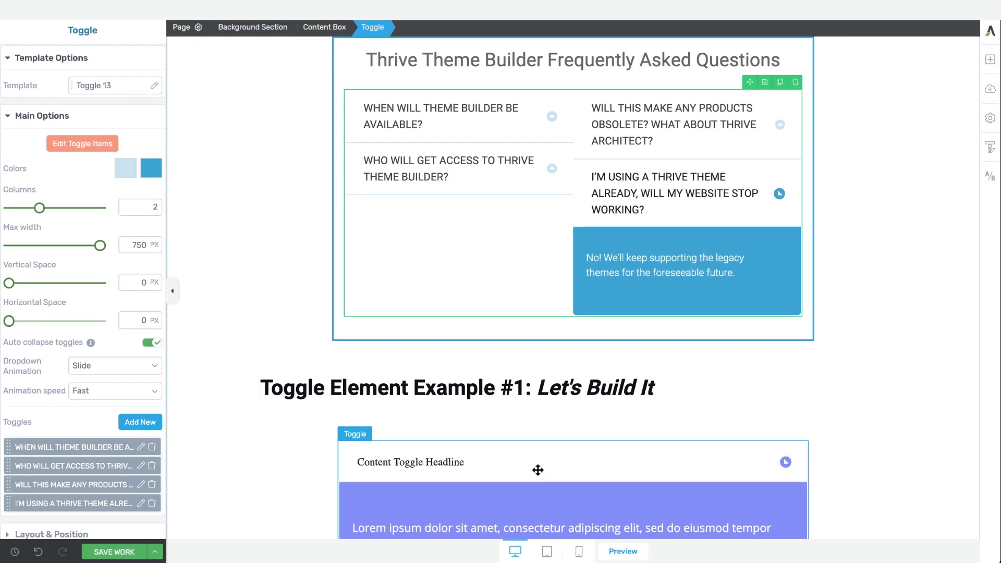
left_click(538, 470)
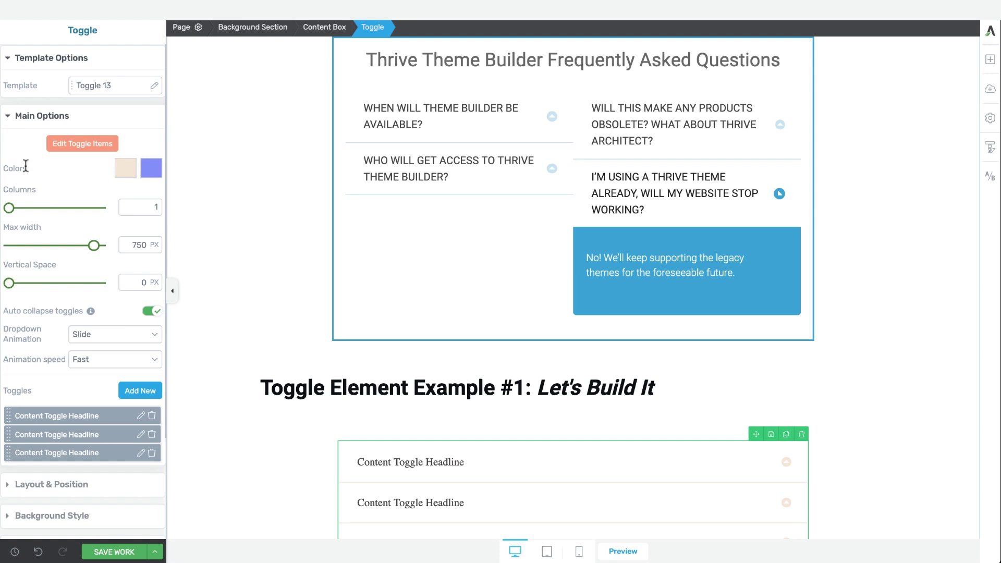
left_click(124, 173)
left_click(103, 379)
left_click(116, 407)
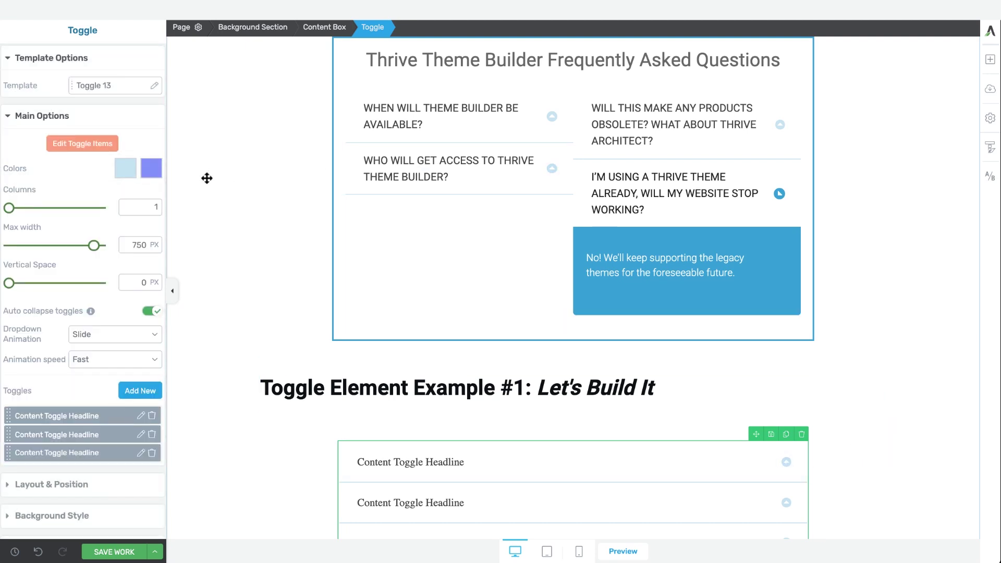
Step: Expand the new toggle's first item and set the second accent color to the saved blue #31a3d3
left_click(408, 463)
scroll(416, 459, "down", 1)
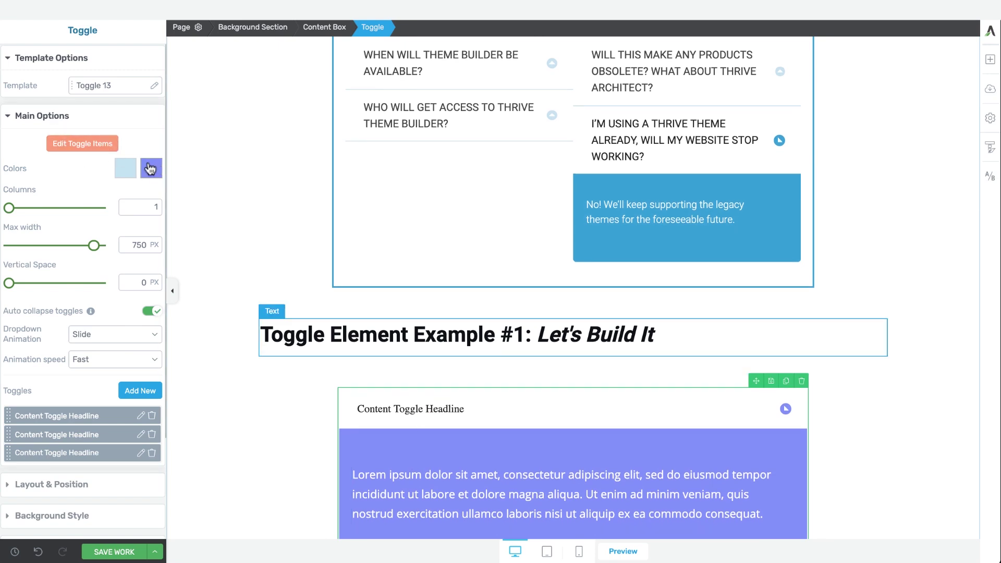
left_click(150, 168)
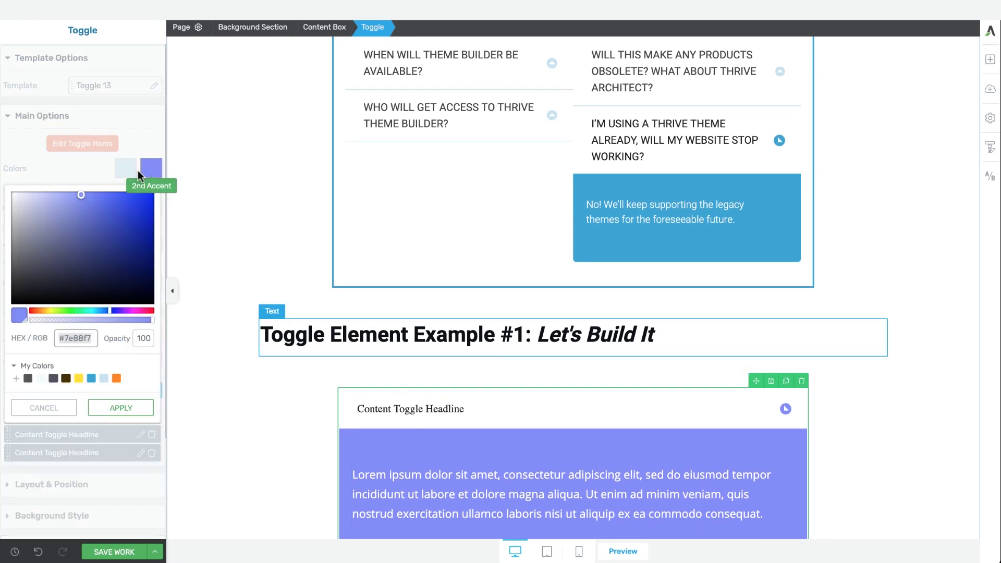
left_click(91, 379)
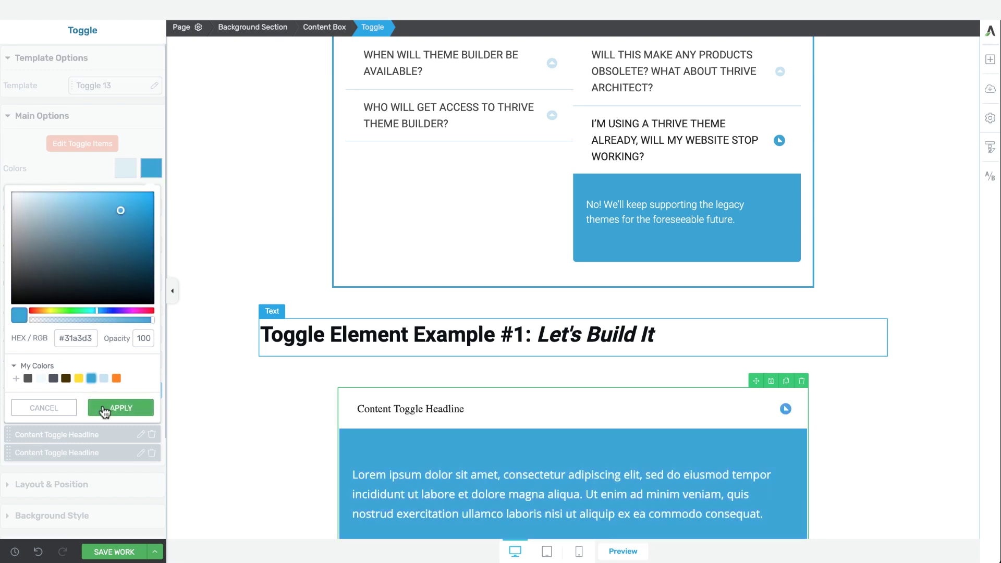
left_click(104, 410)
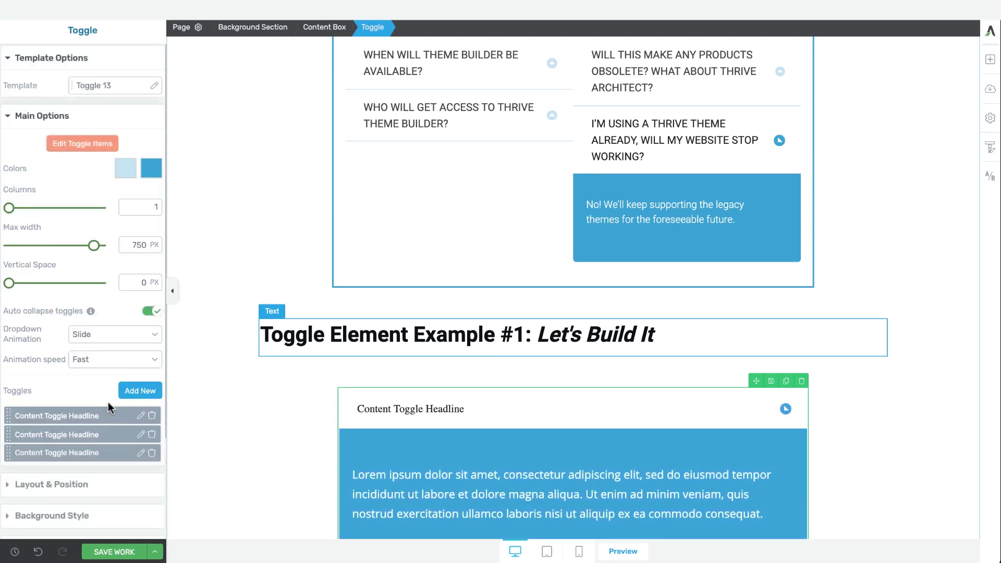
Step: Arrange the new toggle's items in 2 columns like the FAQ example, and collapse its first item
left_click(420, 417)
left_click(595, 154)
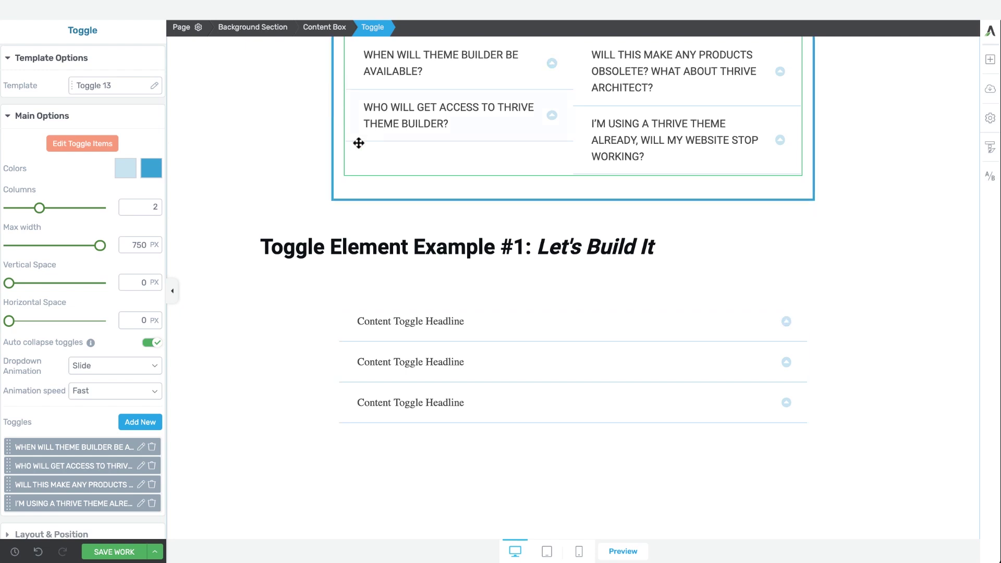
scroll(446, 156, "up", 3)
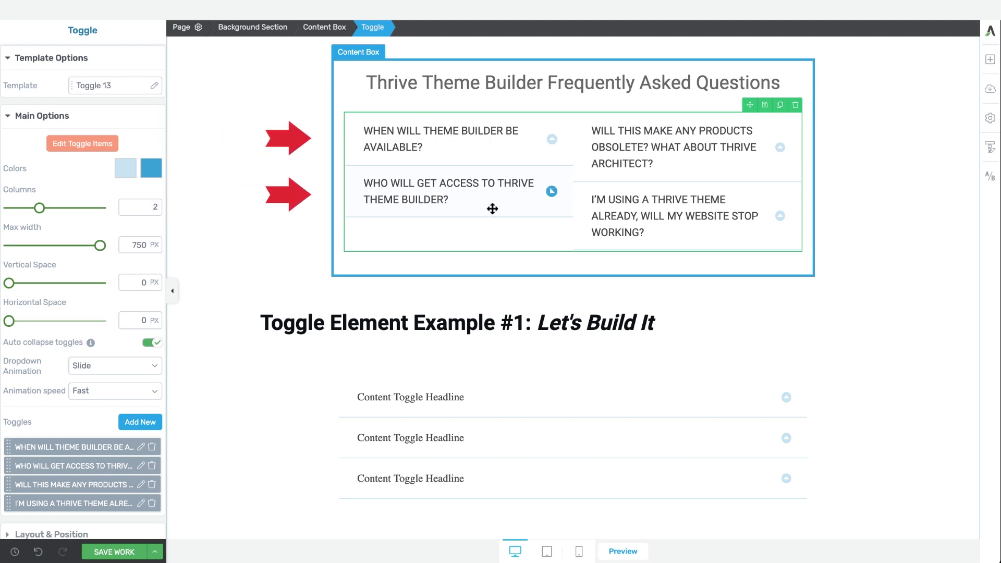
left_click(463, 410)
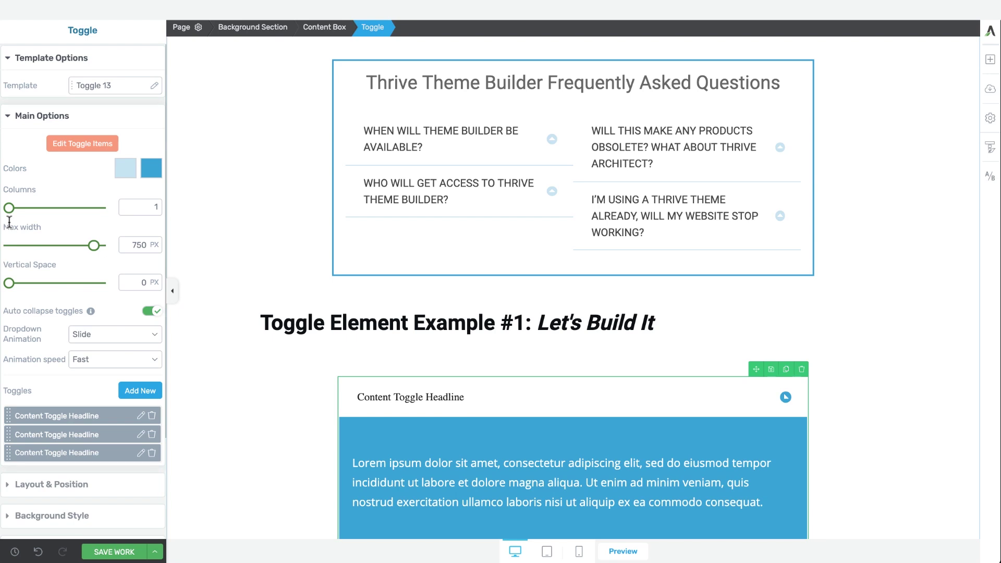
left_click_drag(12, 212, 54, 210)
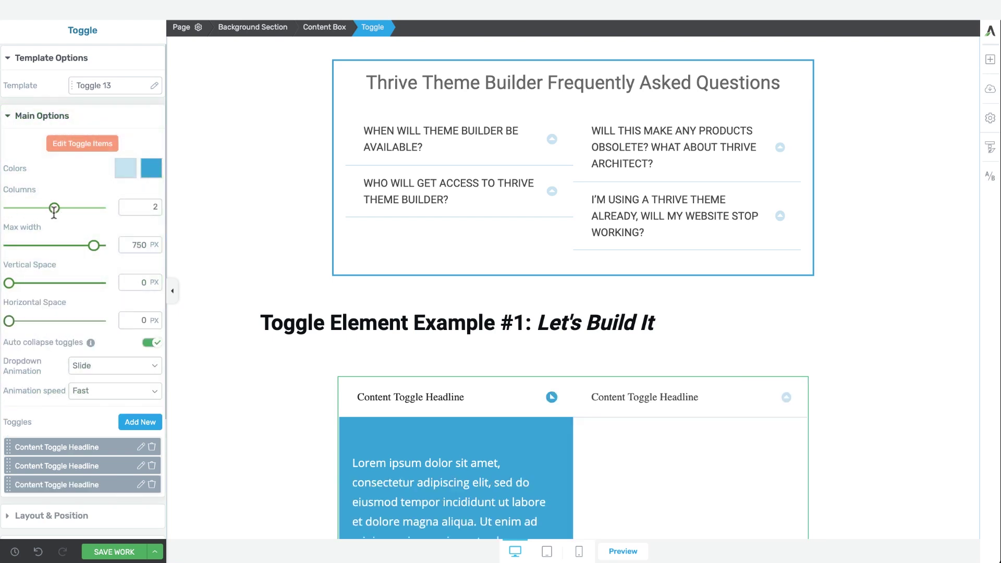
left_click(542, 398)
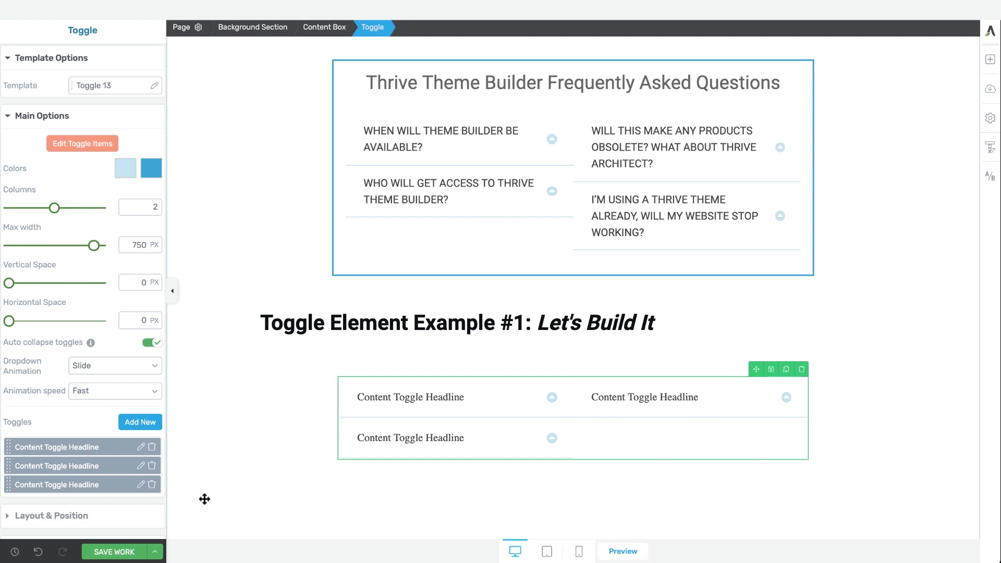
Step: Start editing the new toggle's individual items and place the text cursor in the first item's headline
left_click(368, 398)
scroll(422, 471, "down", 2)
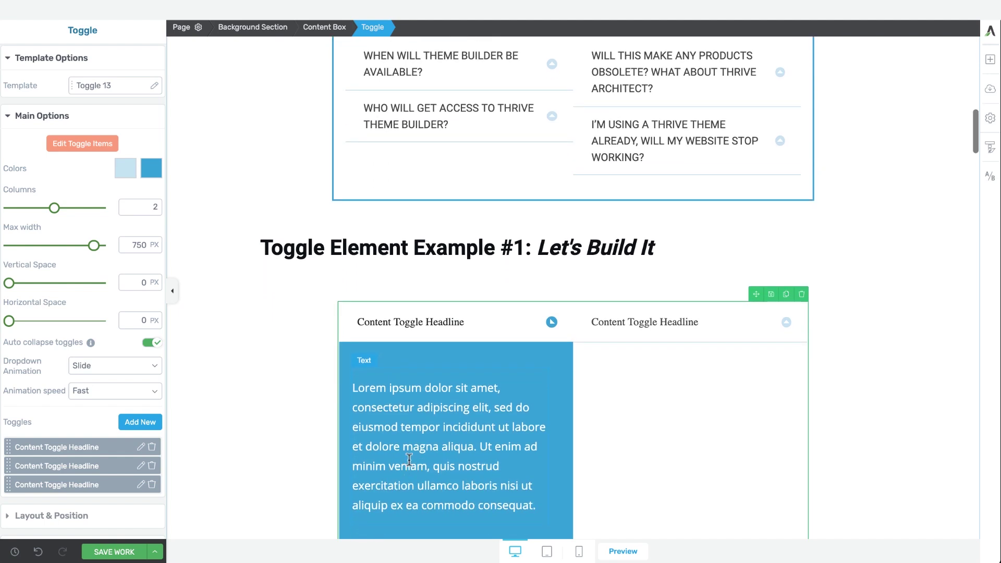
left_click(74, 148)
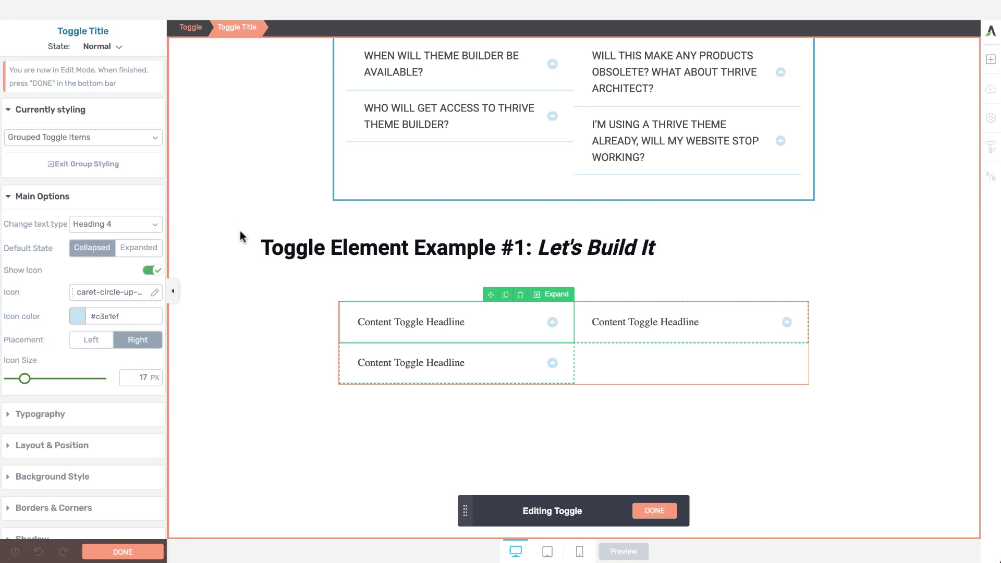
left_click(358, 320)
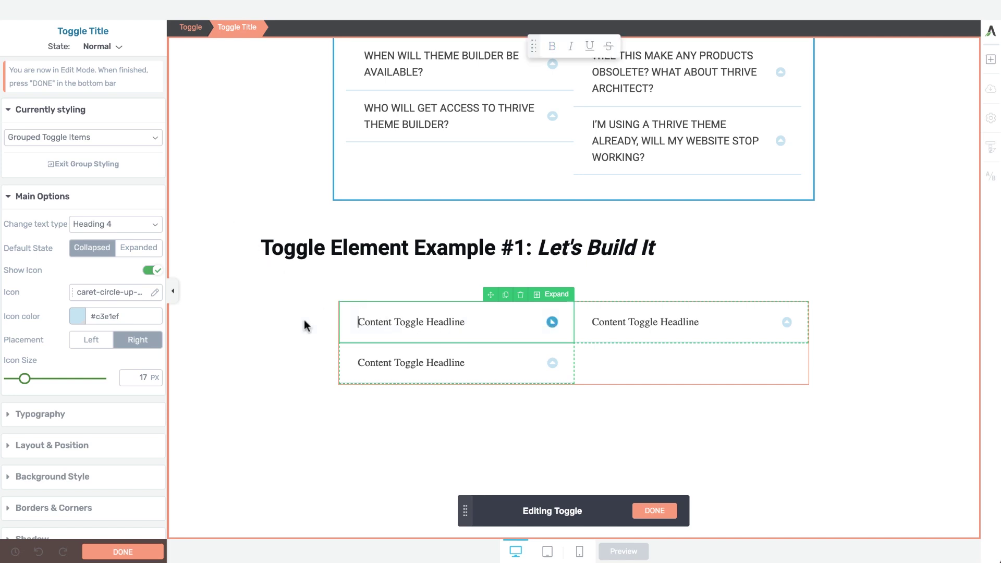
Step: Choose the Google font Roboto for the grouped toggle item headlines
left_click(63, 415)
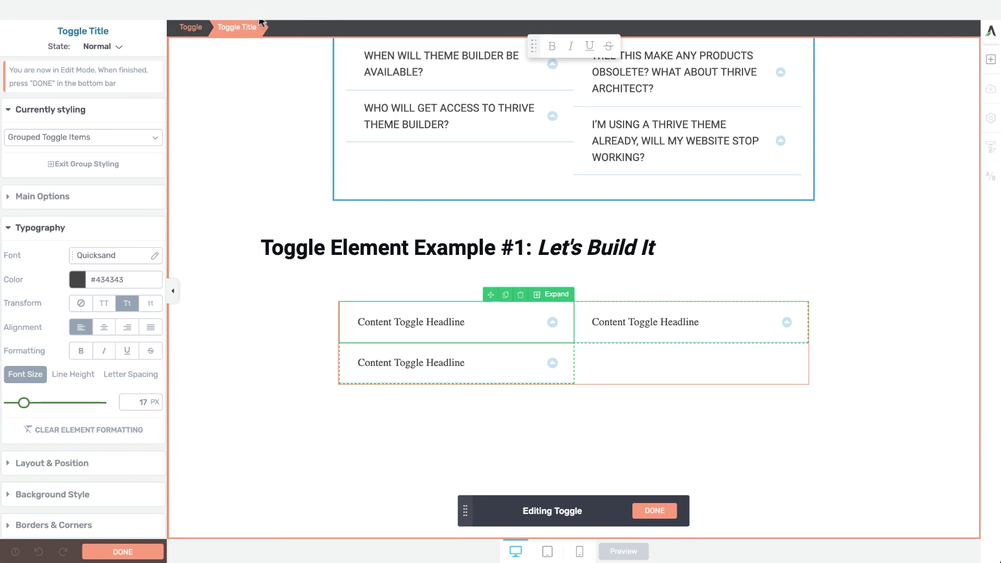
left_click(107, 260)
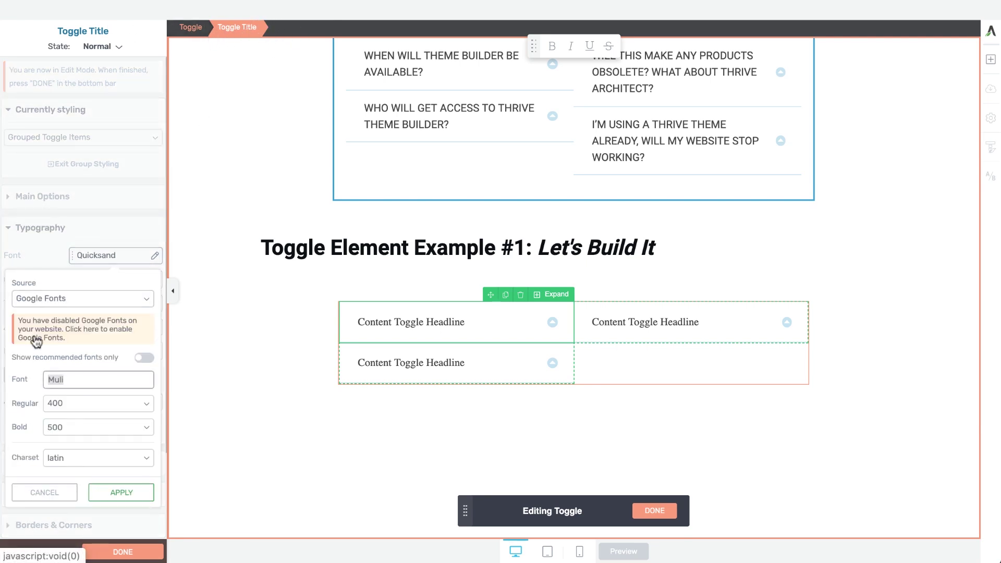
left_click(57, 298)
left_click(74, 374)
left_click(75, 374)
type("Roboto")
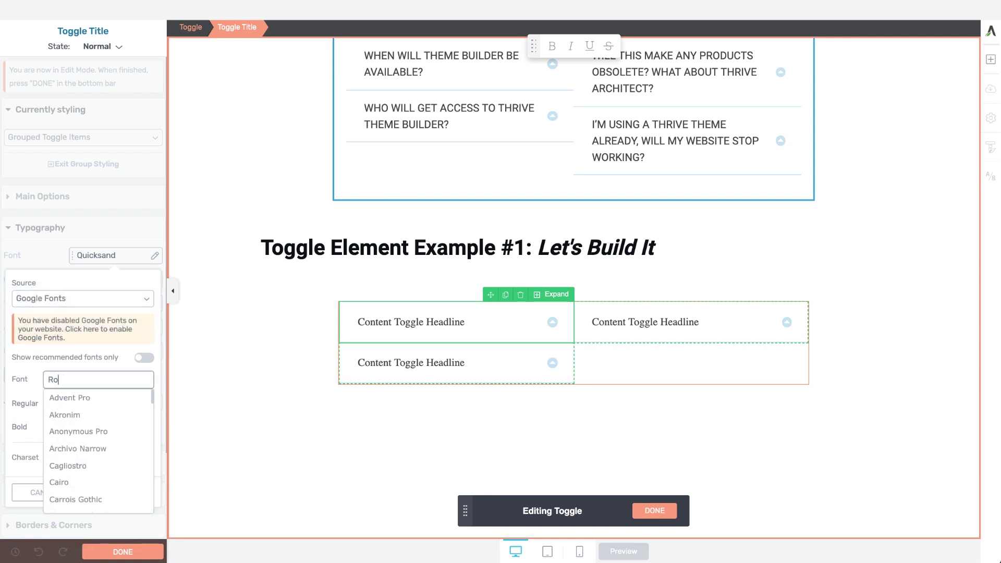
left_click(63, 398)
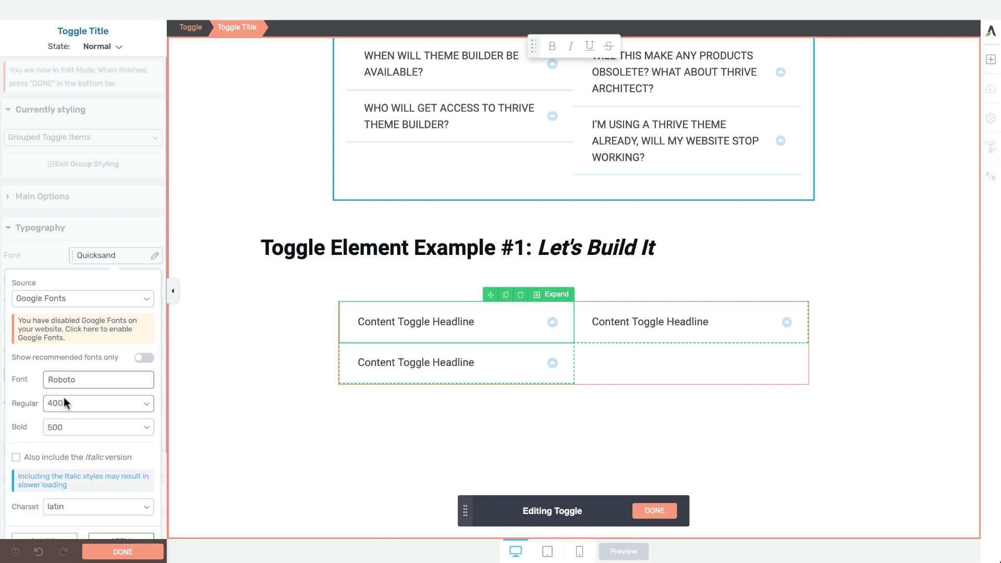
Step: Set the headline font's regular weight to 300 and bold weight to 500, and apply the font settings
left_click(69, 405)
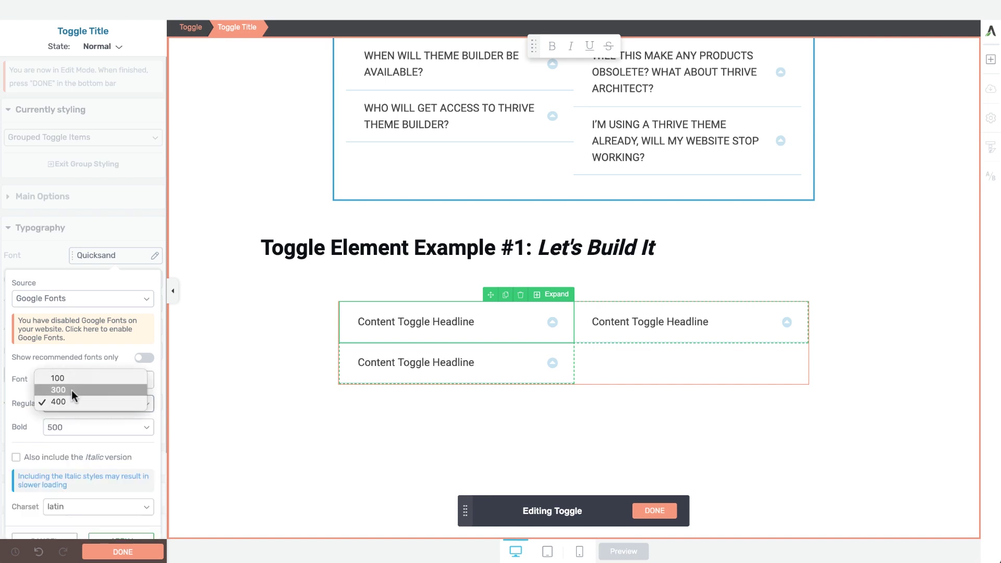
left_click(71, 390)
left_click(77, 425)
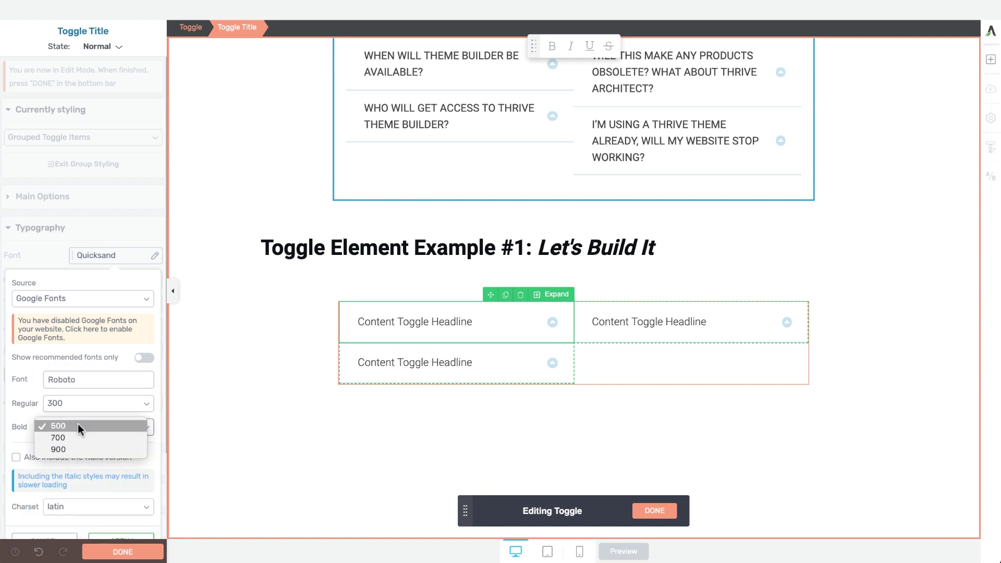
left_click(75, 437)
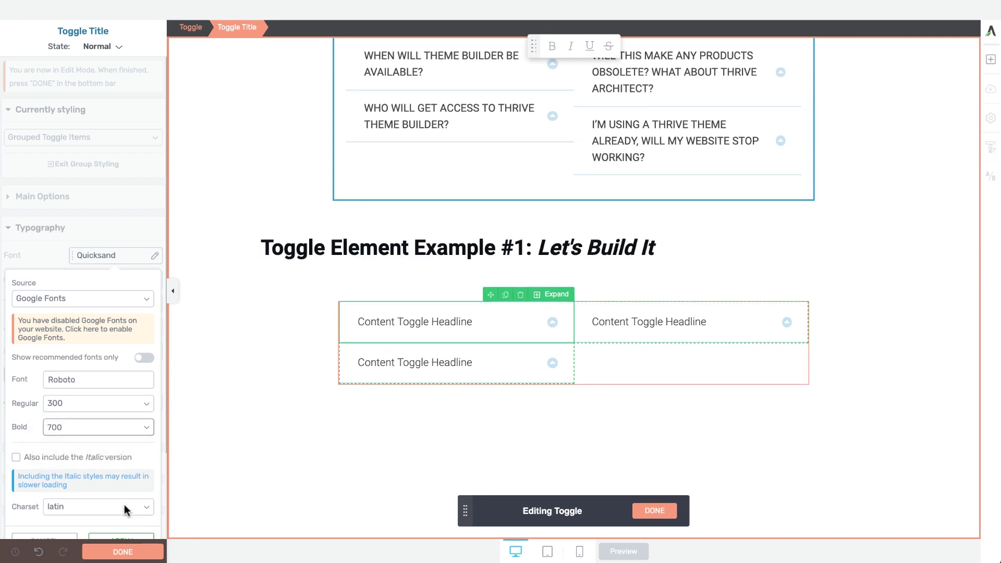
left_click(83, 425)
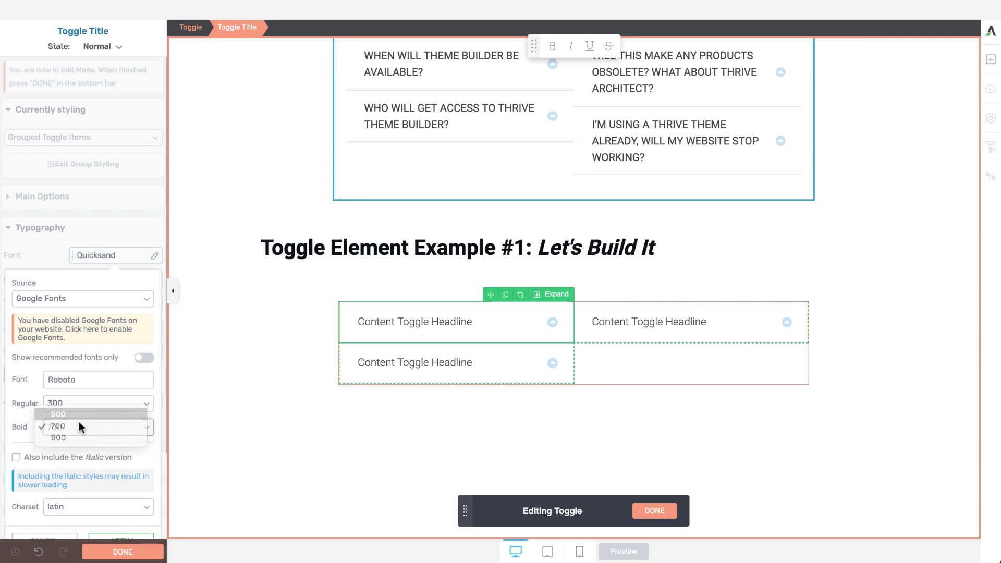
left_click(78, 415)
scroll(97, 463, "down", 1)
left_click(121, 478)
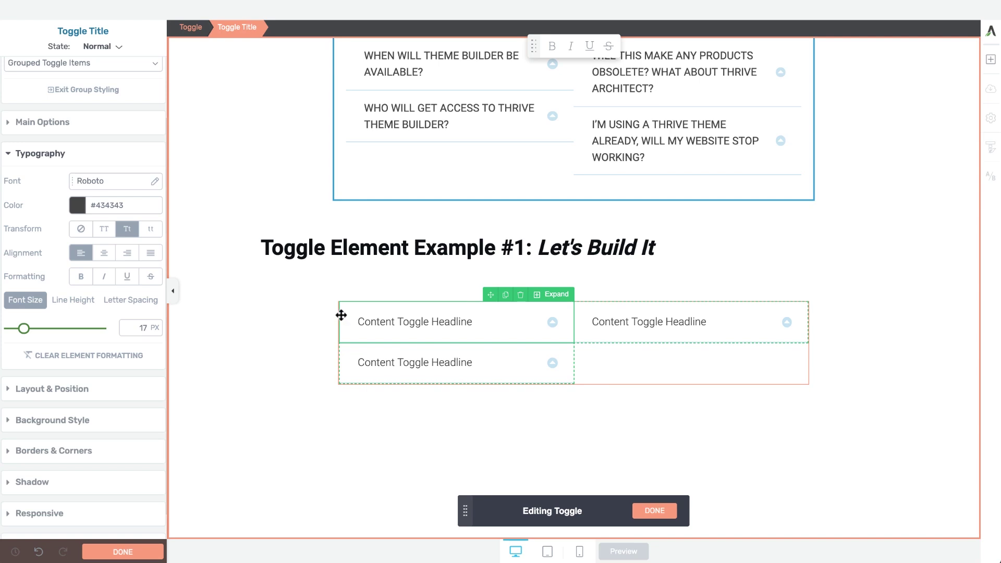
Step: Replace the first toggle item's headline with "WHEN WILL THRIVE THEME BUILDER BE AVAILABLE?"
triple_click(386, 318)
scroll(303, 318, "up", 2)
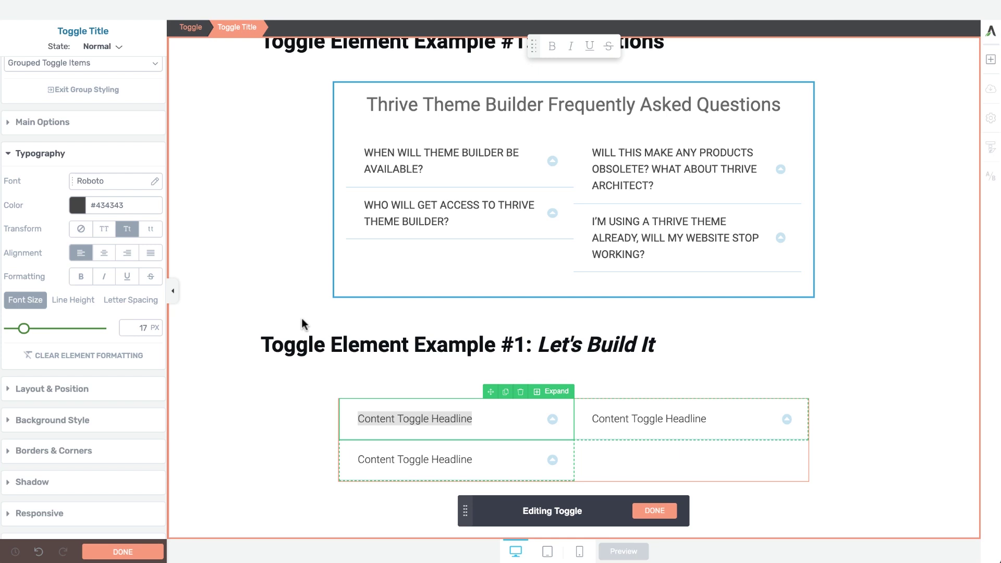
type("WHEN WILL THRIVE THEME BUILDER BE AVAILABLE?")
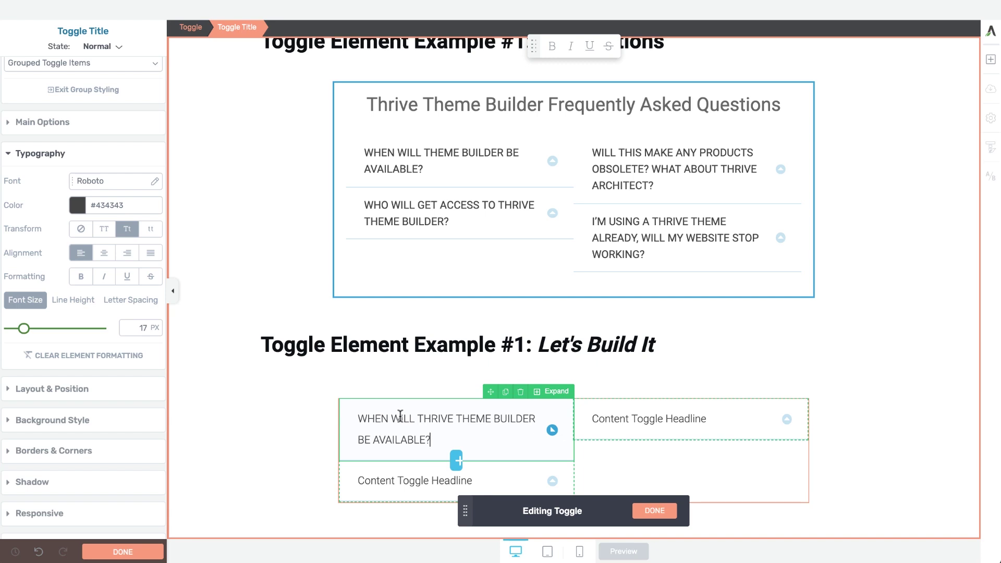
Step: Replace the placeholder content of the first toggle item with "Toggle item answer" and finish editing the items
left_click(546, 396)
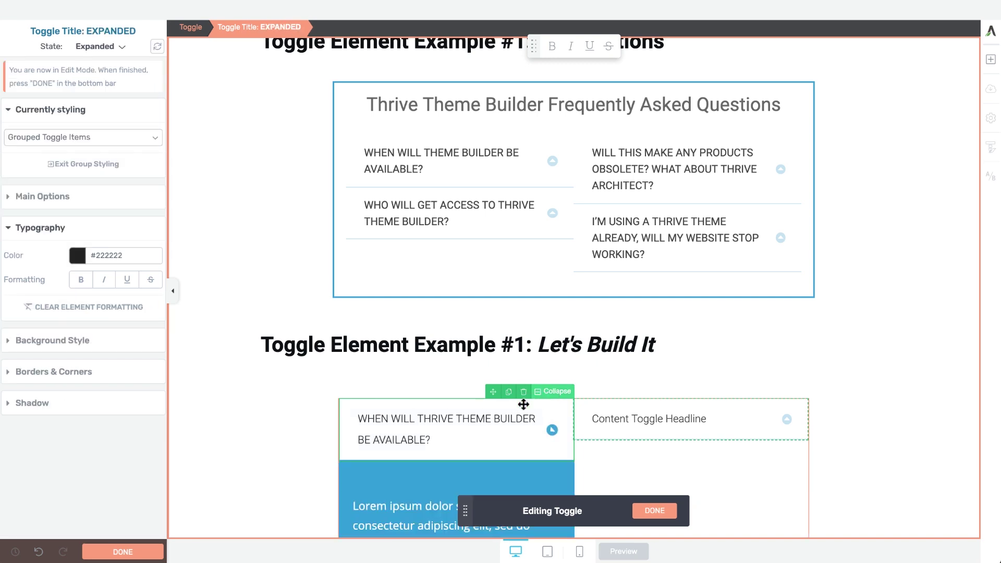
scroll(522, 396, "down", 3)
left_click(376, 356)
scroll(269, 401, "down", 1)
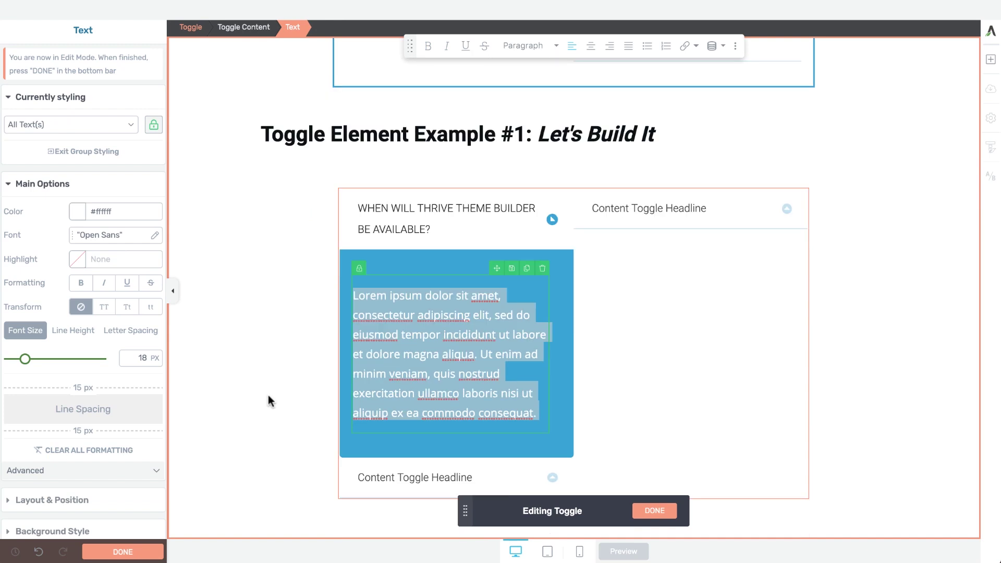
type("Toggle ")
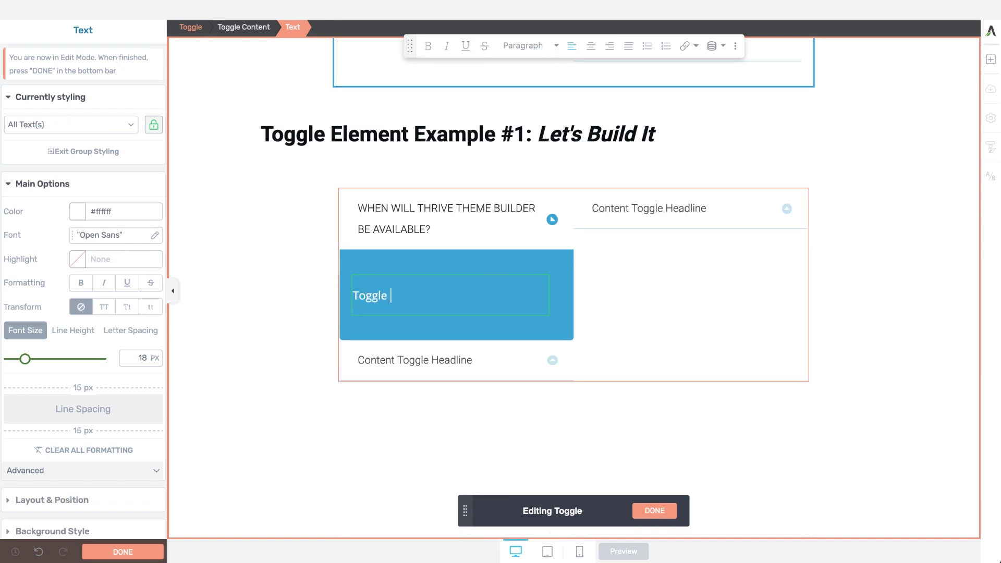
type("item answer")
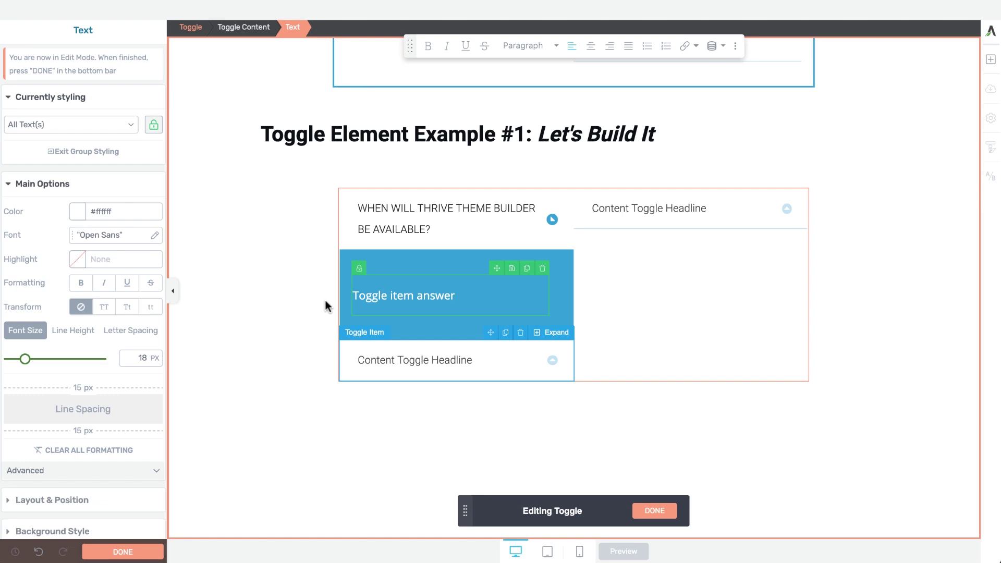
left_click(248, 236)
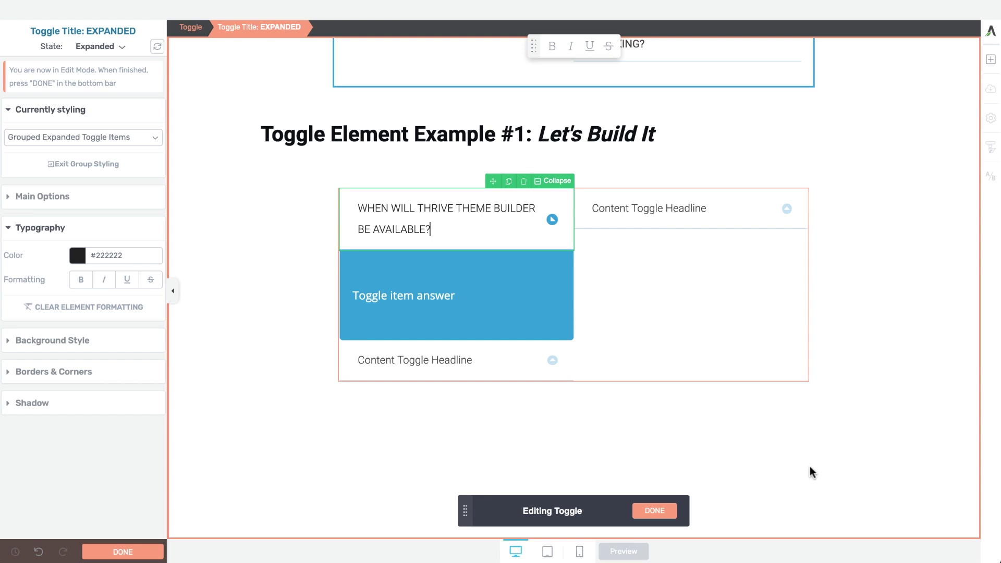
left_click(664, 512)
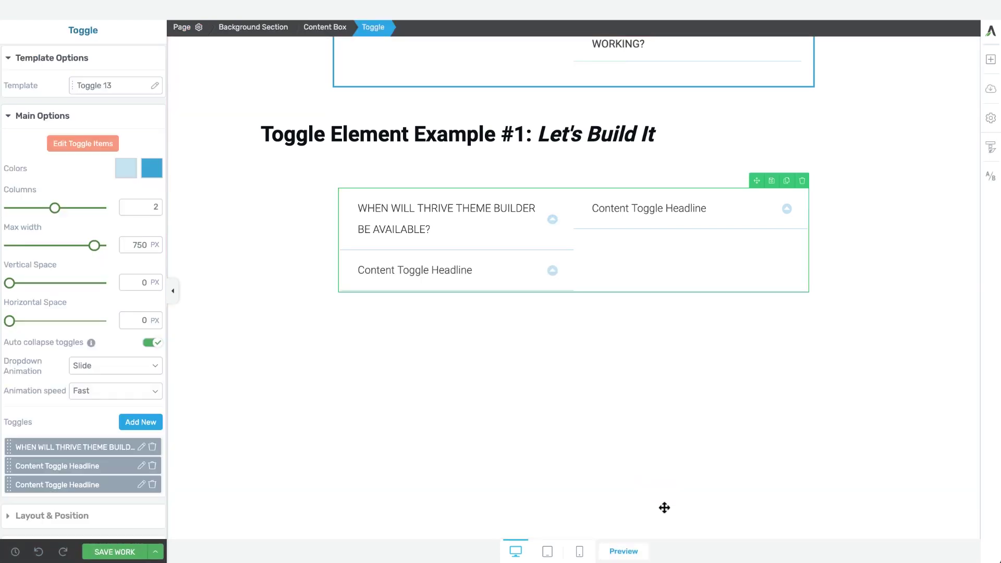
Step: Remove the two placeholder toggle items, add three copies of the first item, and check the answers of the items
left_click(151, 485)
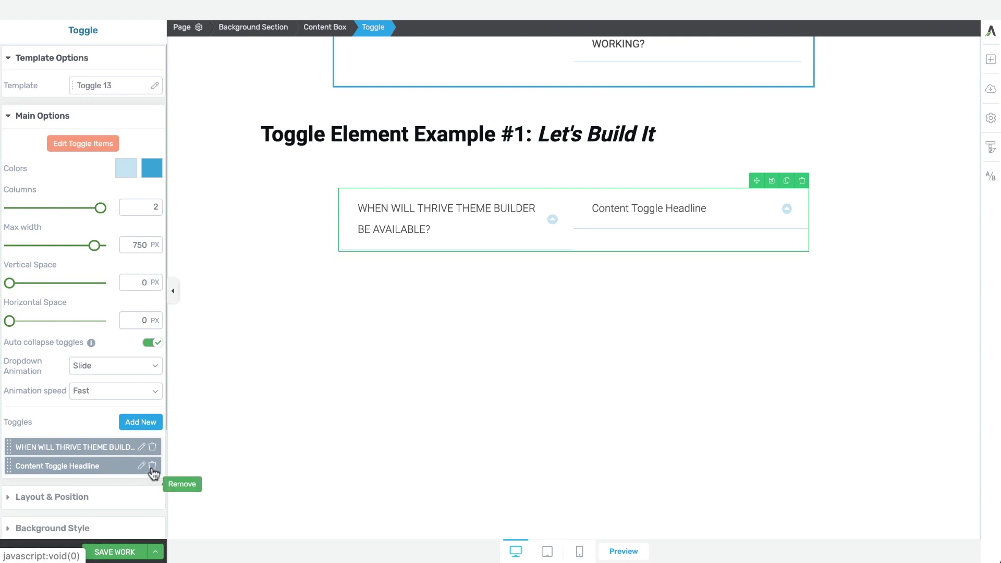
left_click(152, 468)
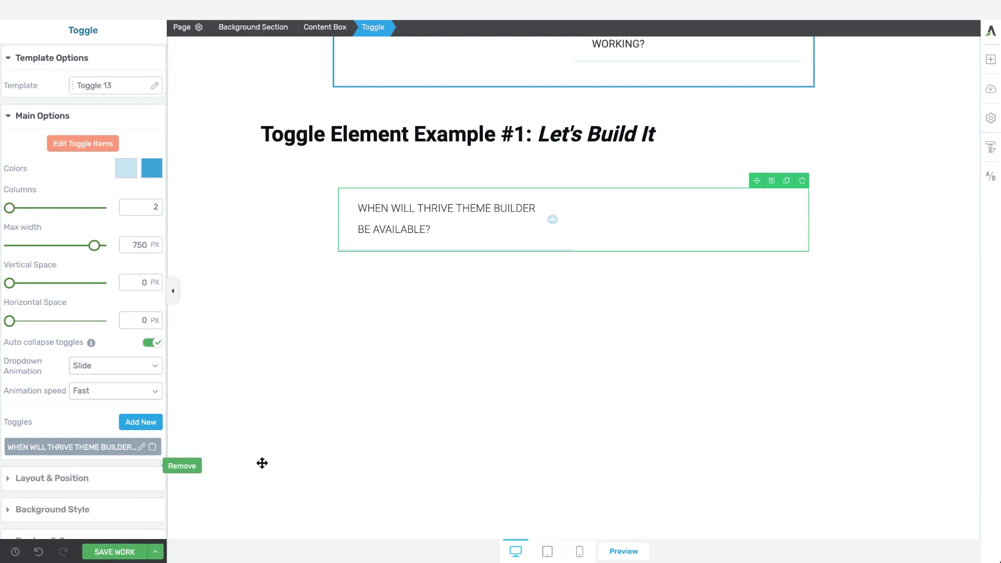
left_click(143, 427)
left_click(142, 425)
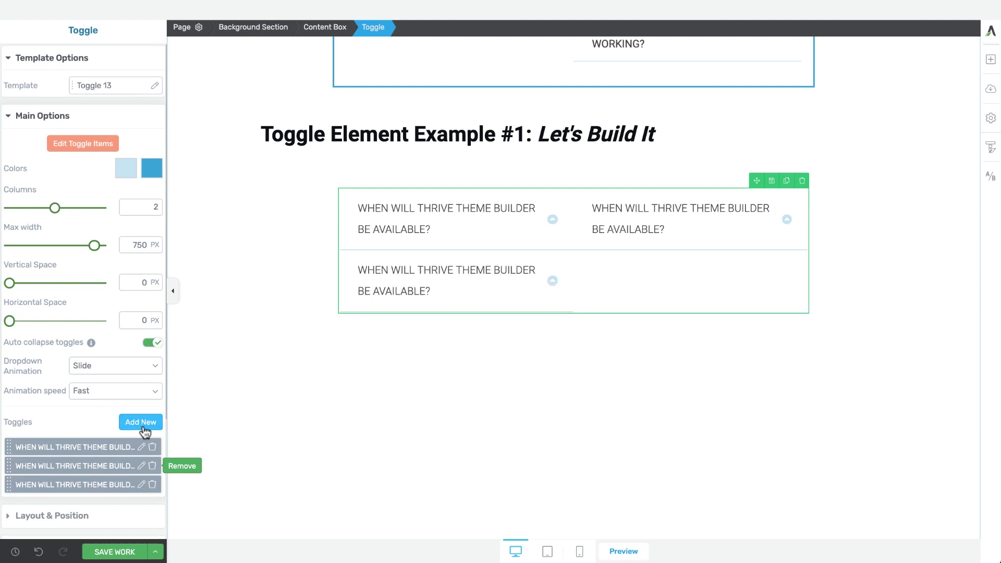
left_click(142, 425)
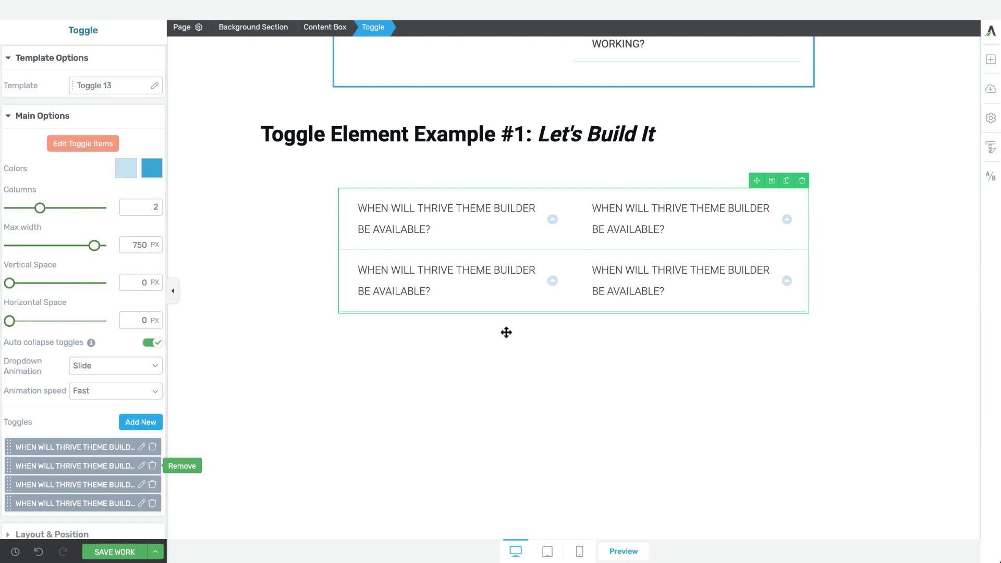
left_click(449, 277)
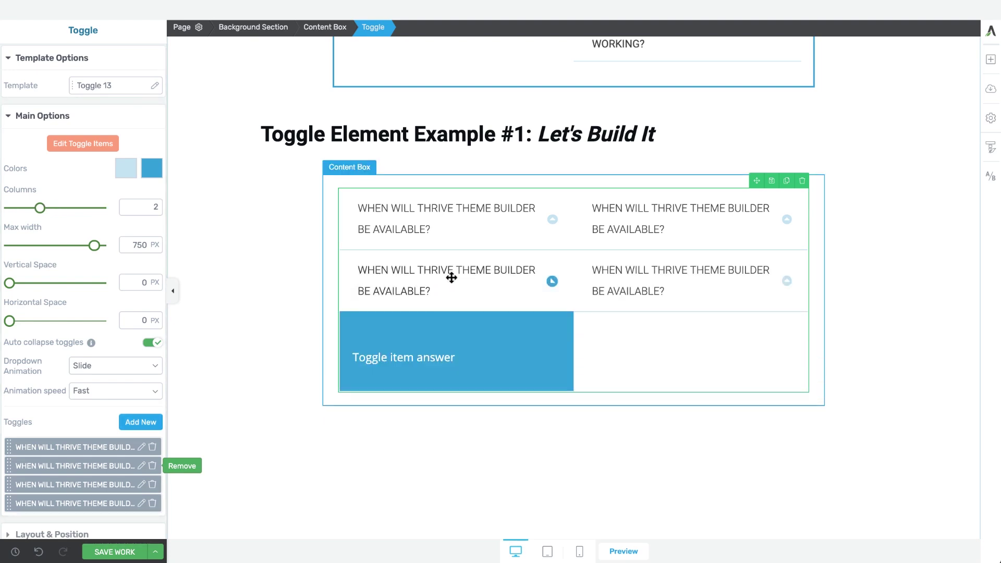
left_click(453, 217)
left_click(676, 209)
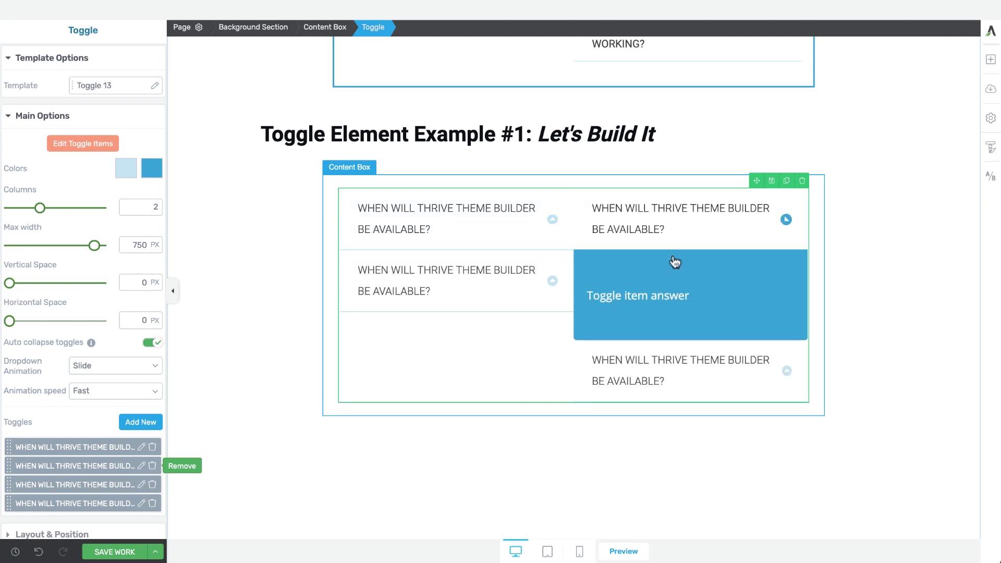
left_click(642, 354)
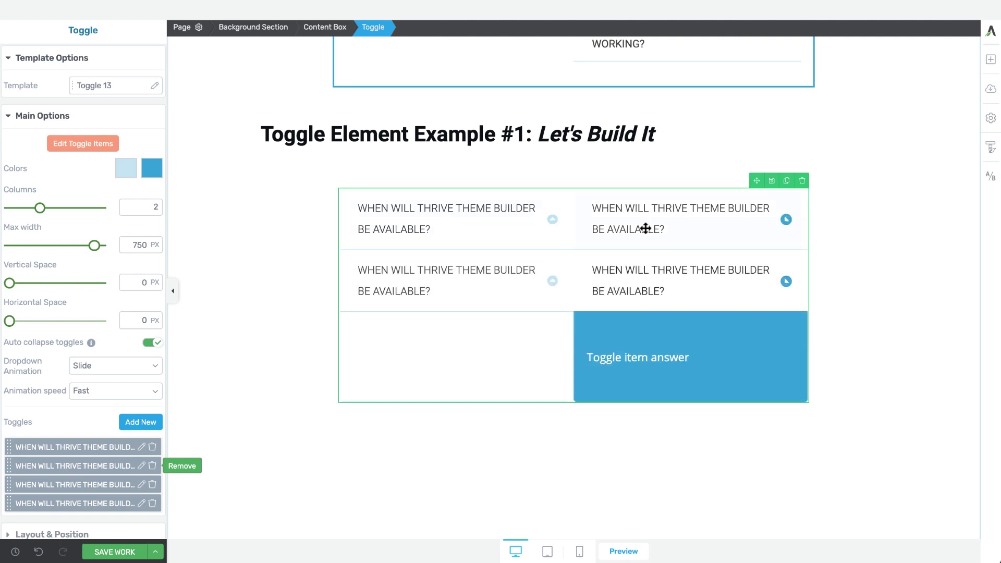
Step: Start editing the toggle items and expand the upper item in the second column
left_click(99, 142)
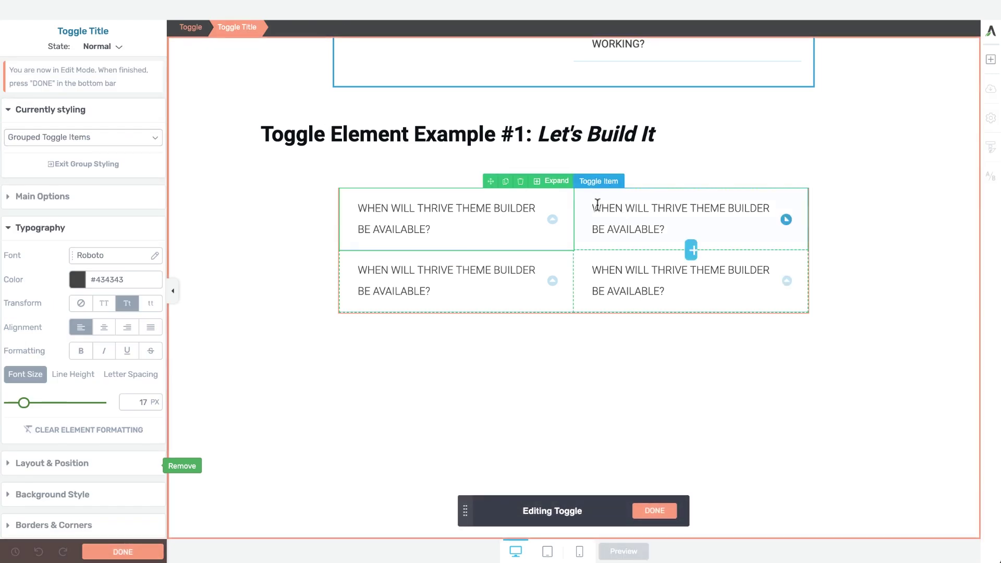
left_click(683, 228)
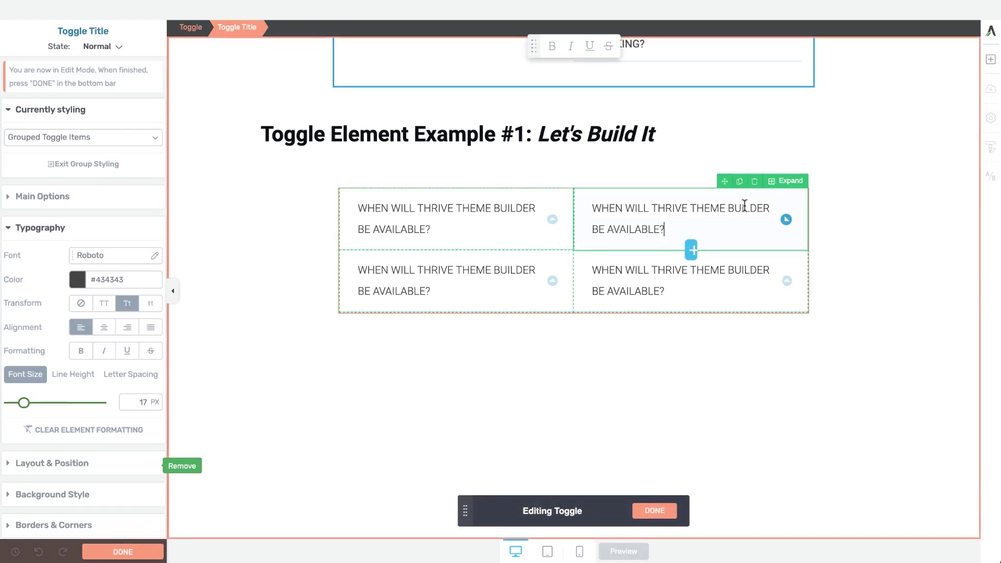
left_click(785, 181)
left_click(775, 183)
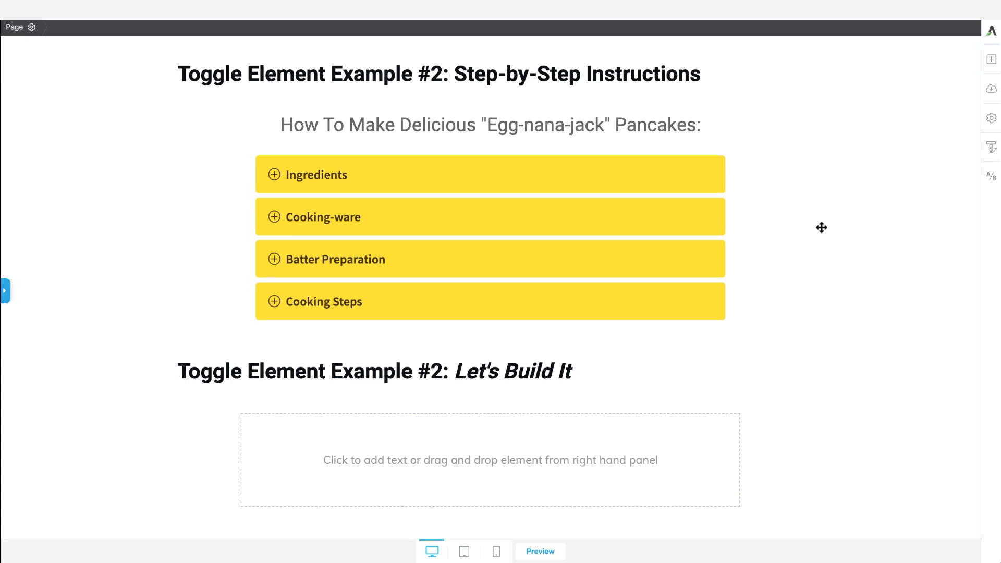
Step: Check the Ingredients toggle of the pancake example and add a Toggle element to the empty box under "Toggle Element Example #2: Let's Build It"
left_click(456, 181)
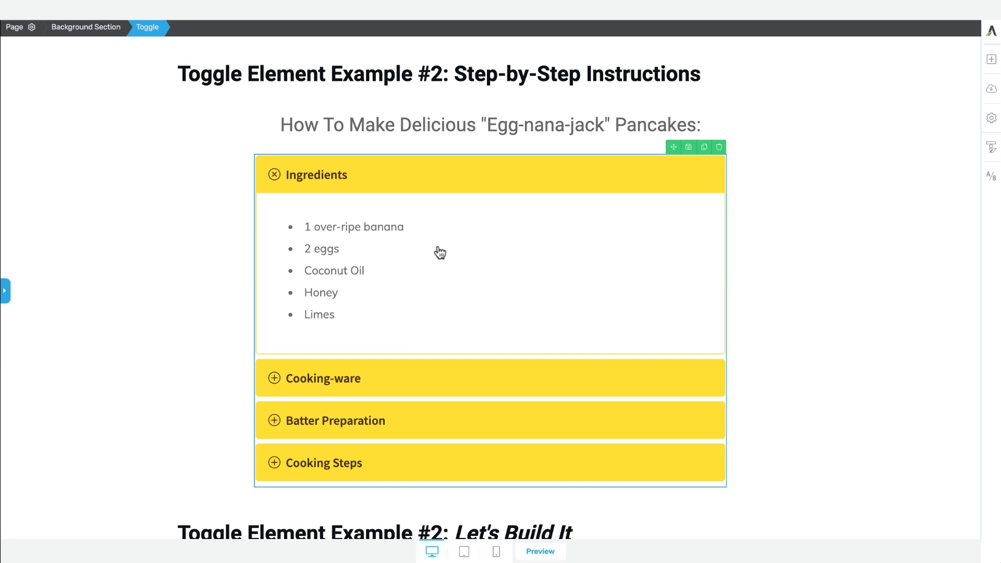
left_click(445, 175)
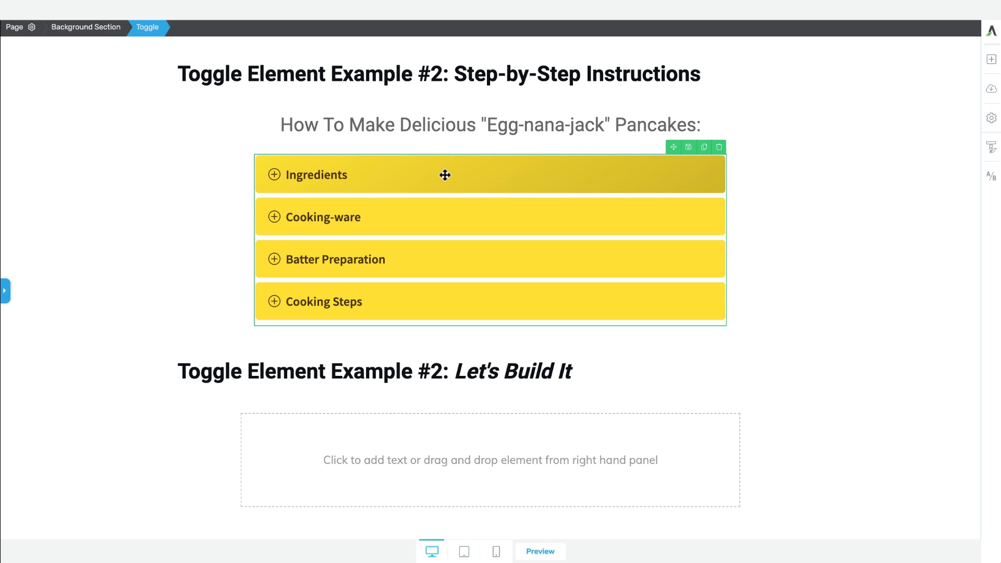
left_click(991, 61)
type("toggle")
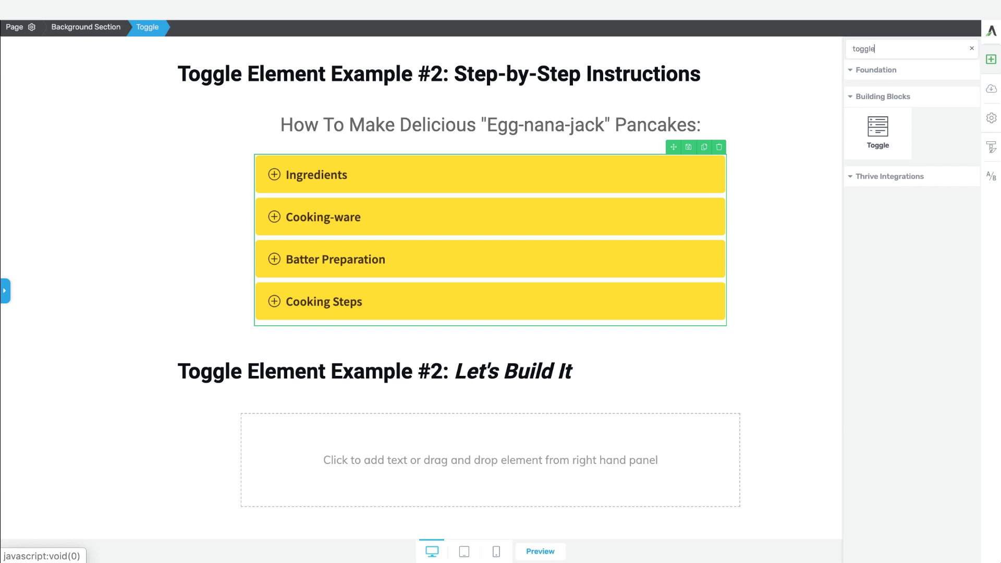
left_click_drag(886, 128, 536, 432)
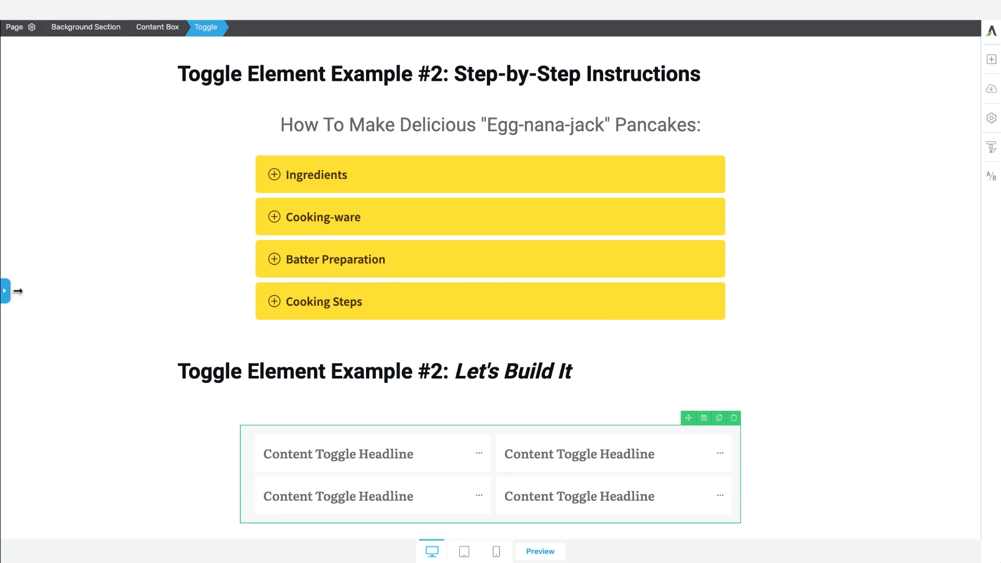
Step: Apply the Toggle 09 template with solid blue headline bars to the new toggle
left_click(5, 292)
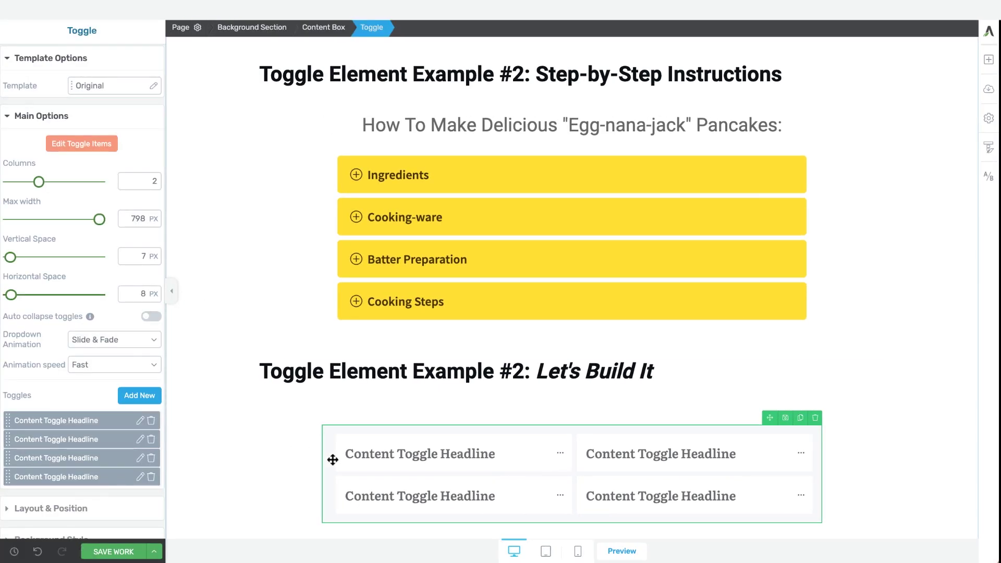
left_click(108, 86)
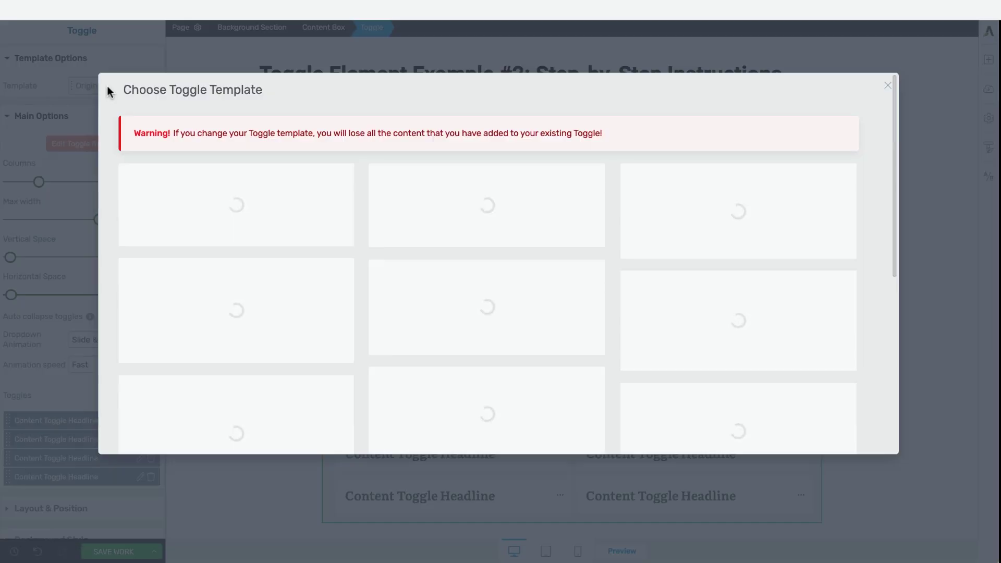
scroll(414, 276, "down", 5)
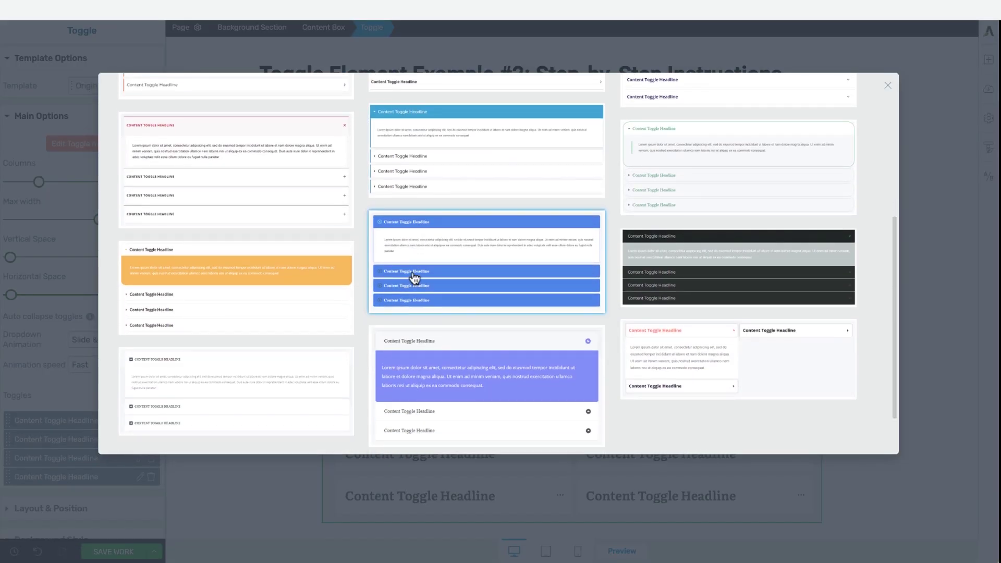
left_click(415, 276)
left_click(834, 431)
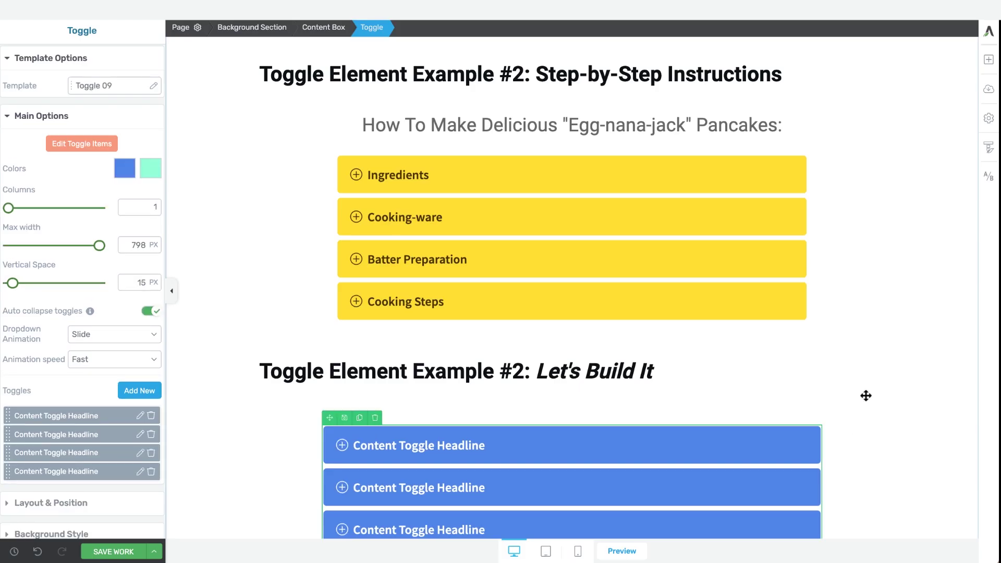
Step: Change the new toggle's main blue color to the saved yellow used in the pancake example
scroll(866, 395, "down", 2)
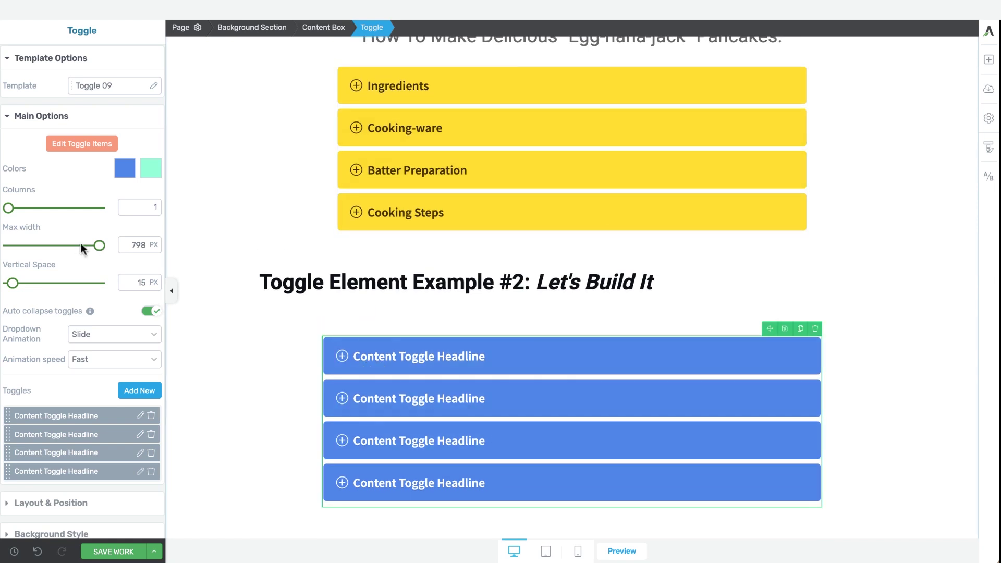
left_click(124, 168)
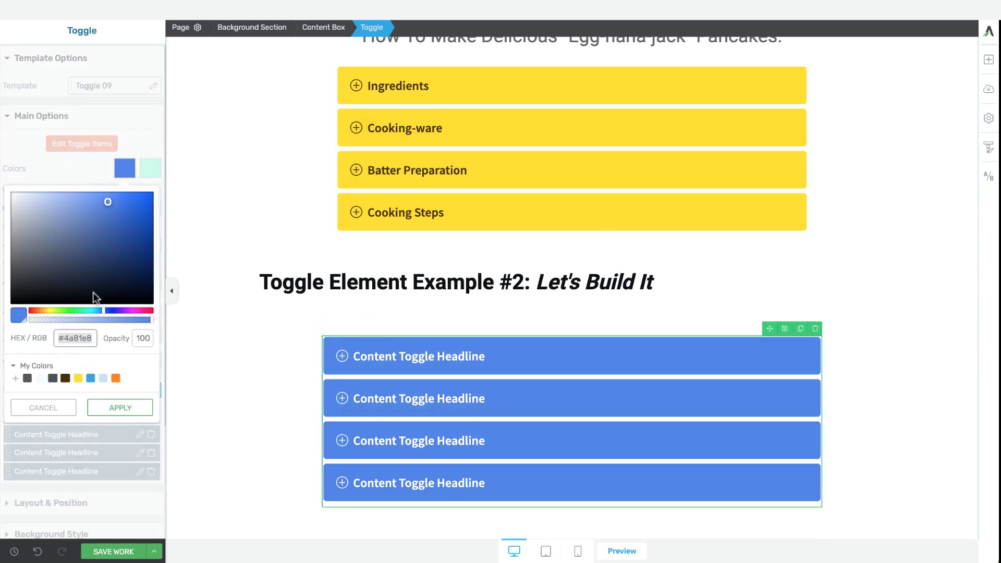
left_click(78, 379)
left_click(97, 407)
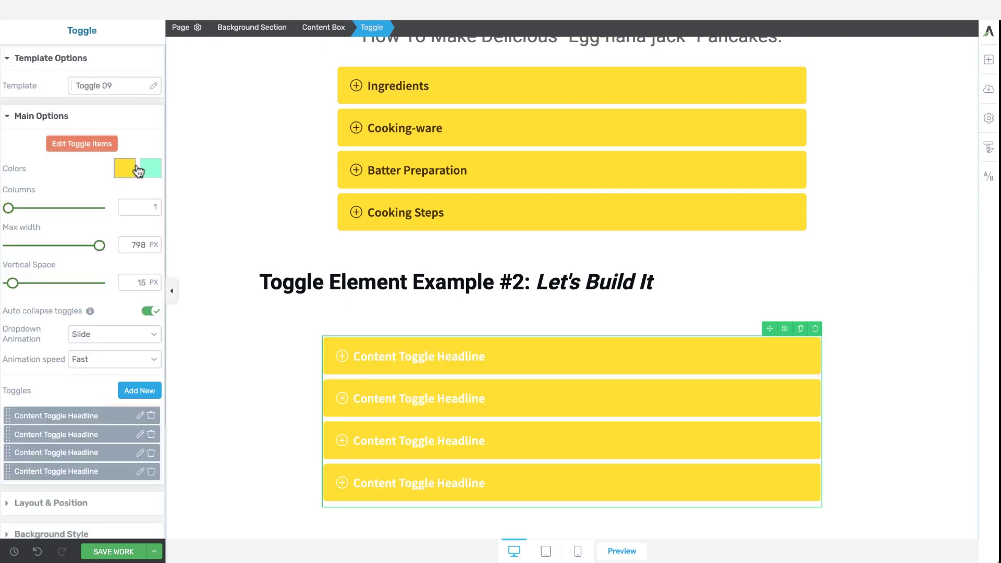
Step: Set the toggle's second color to the saved dark brown and its maximum width to 756 px
left_click(150, 169)
left_click(150, 168)
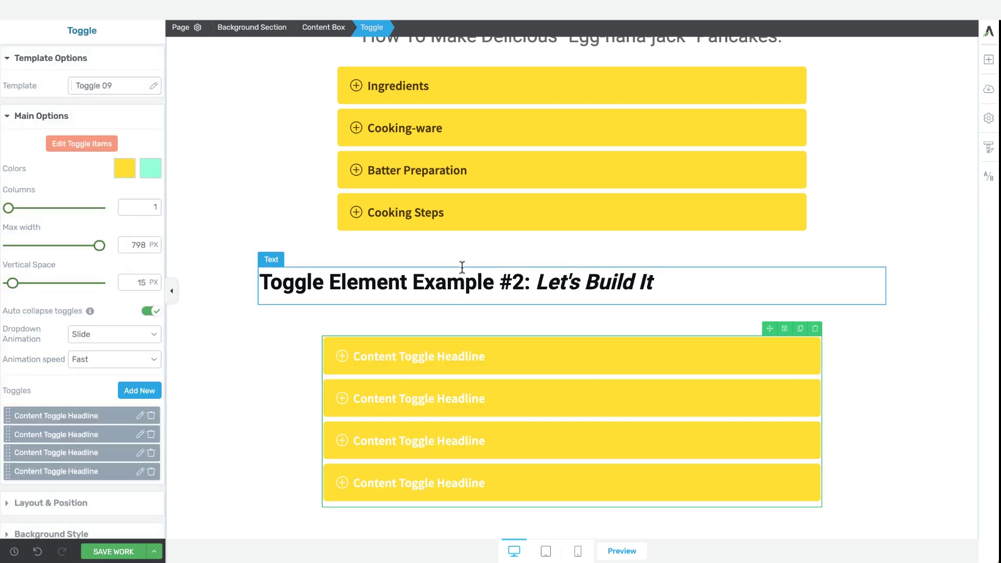
left_click(361, 359)
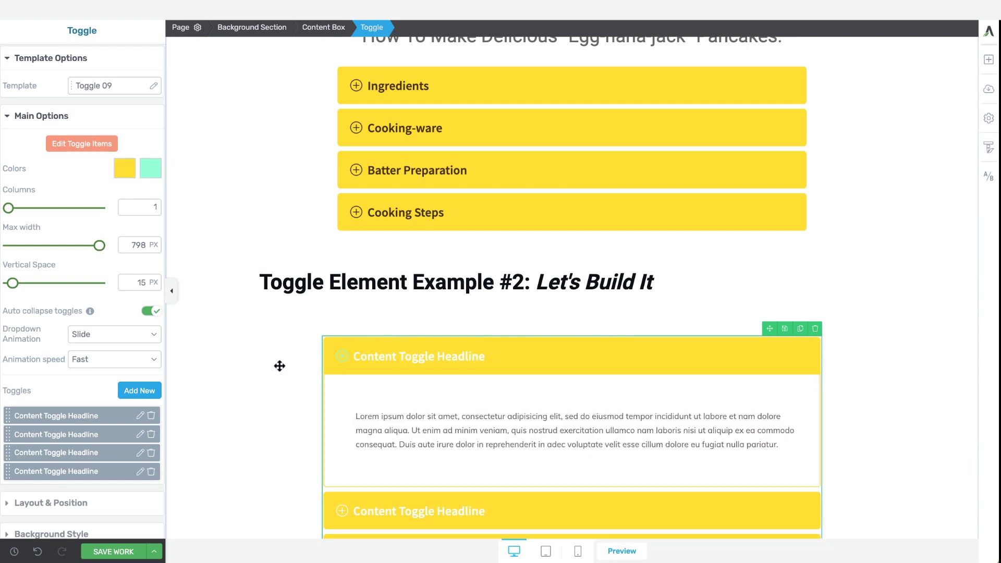
left_click(331, 357)
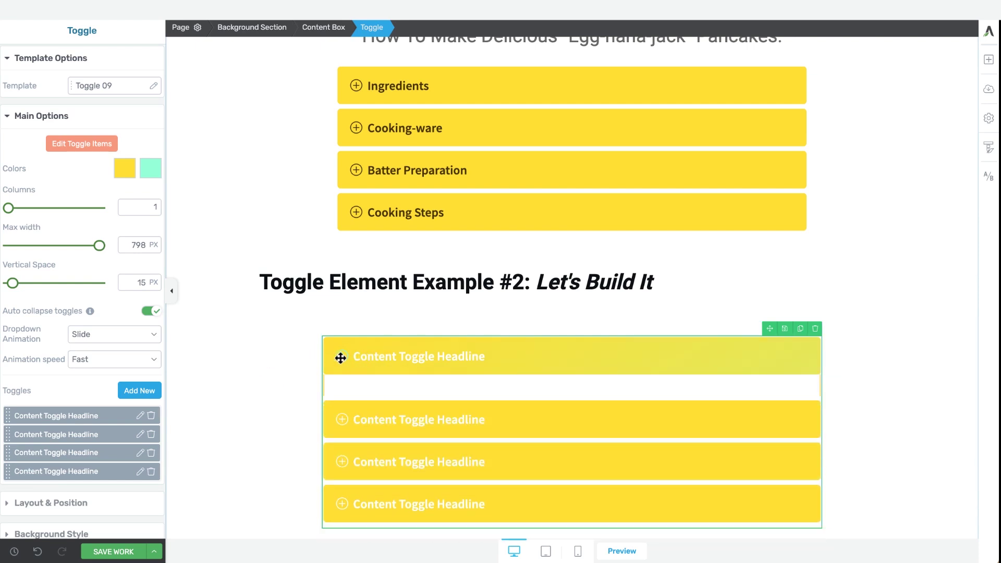
left_click(427, 355)
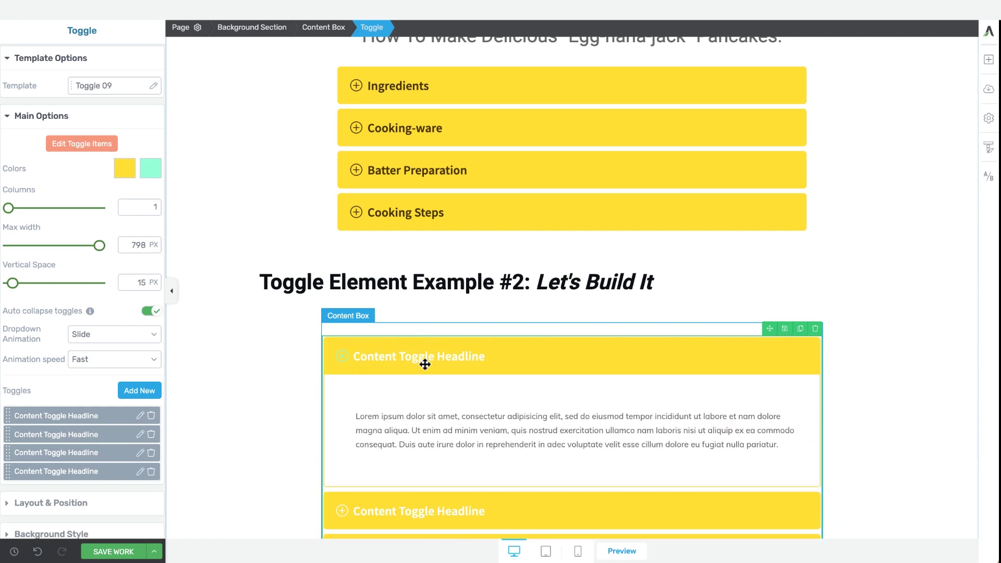
left_click(425, 363)
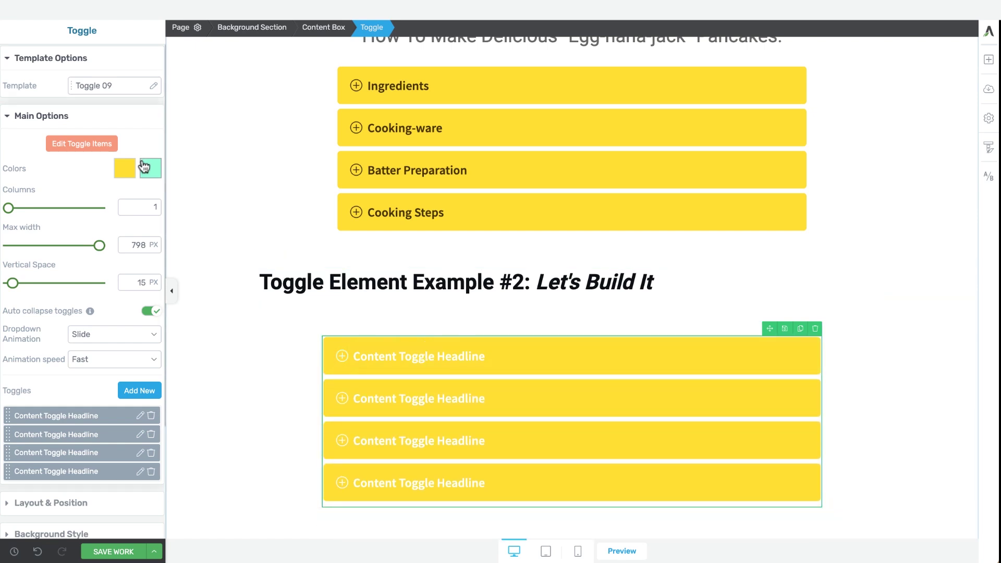
left_click(157, 167)
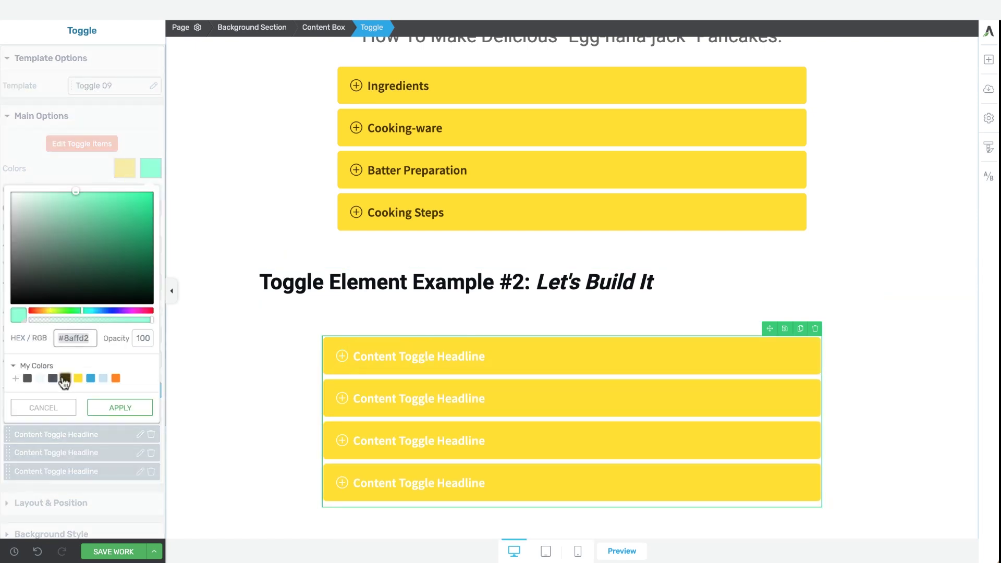
left_click(65, 379)
left_click(137, 407)
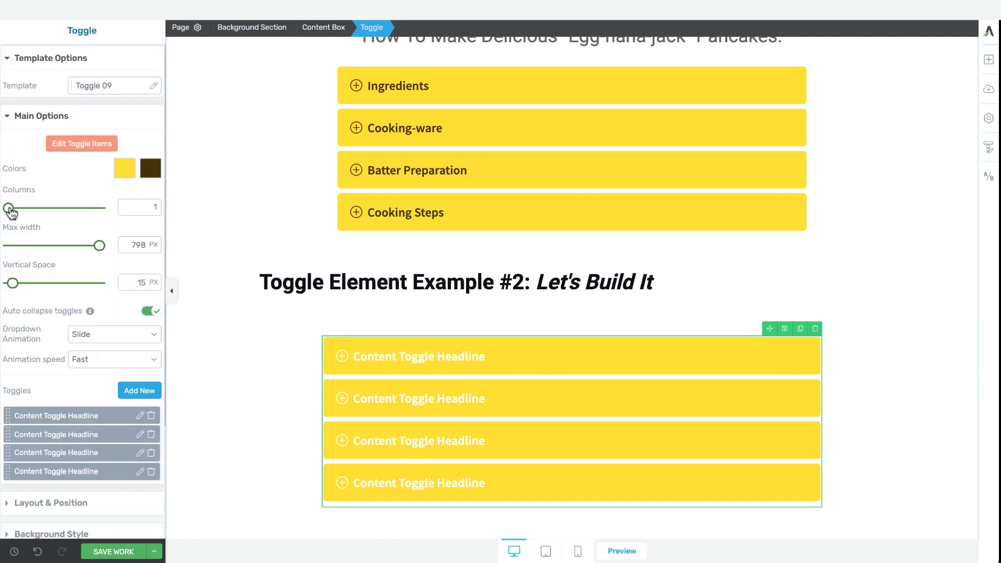
left_click_drag(98, 248, 95, 254)
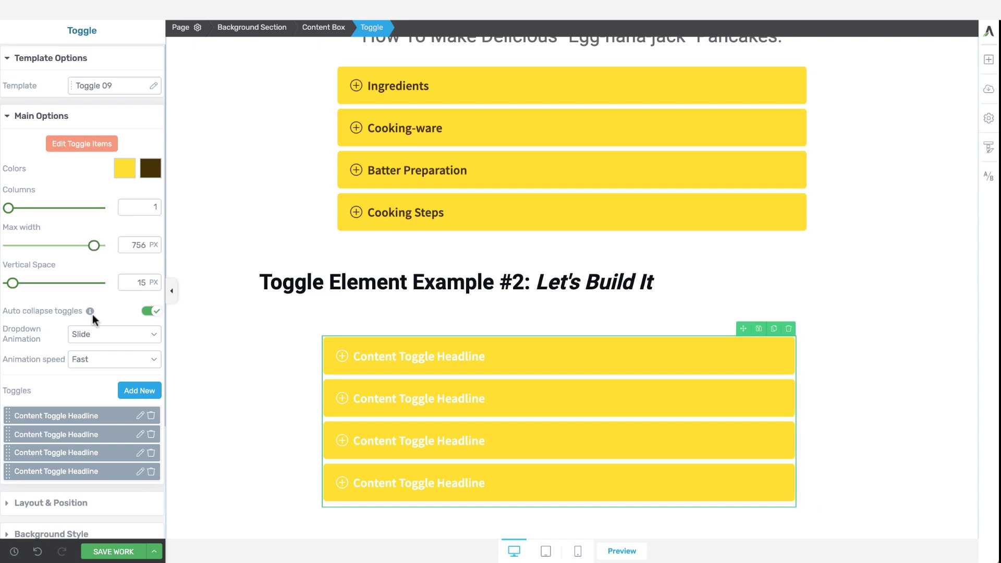
Step: Center the new toggle element horizontally within its content box
scroll(98, 519, "down", 1)
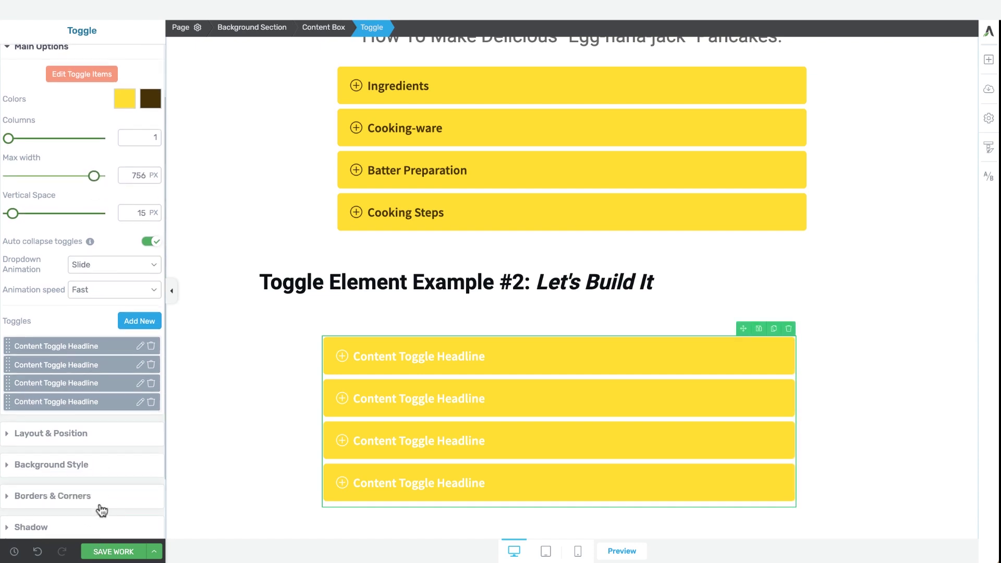
left_click(75, 434)
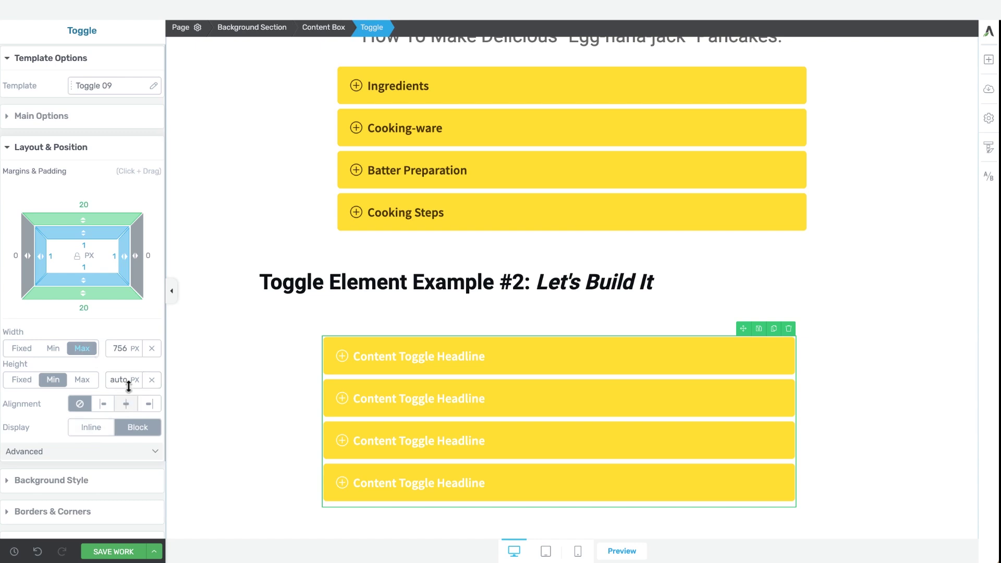
left_click(129, 405)
Step: Edit the new toggle's items and set the icon color of the grouped headlines to the saved dark brown #463301
left_click(66, 115)
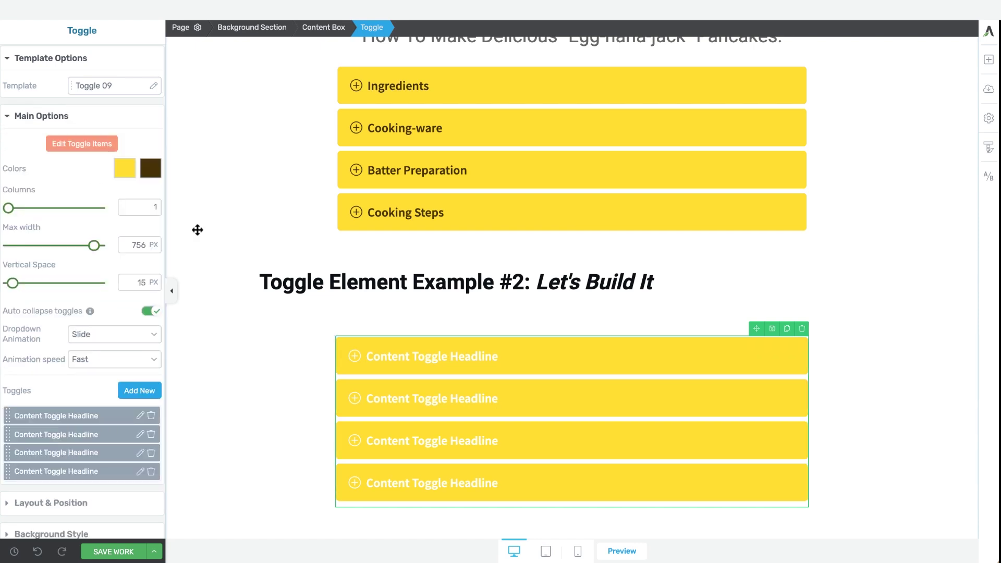
left_click(94, 141)
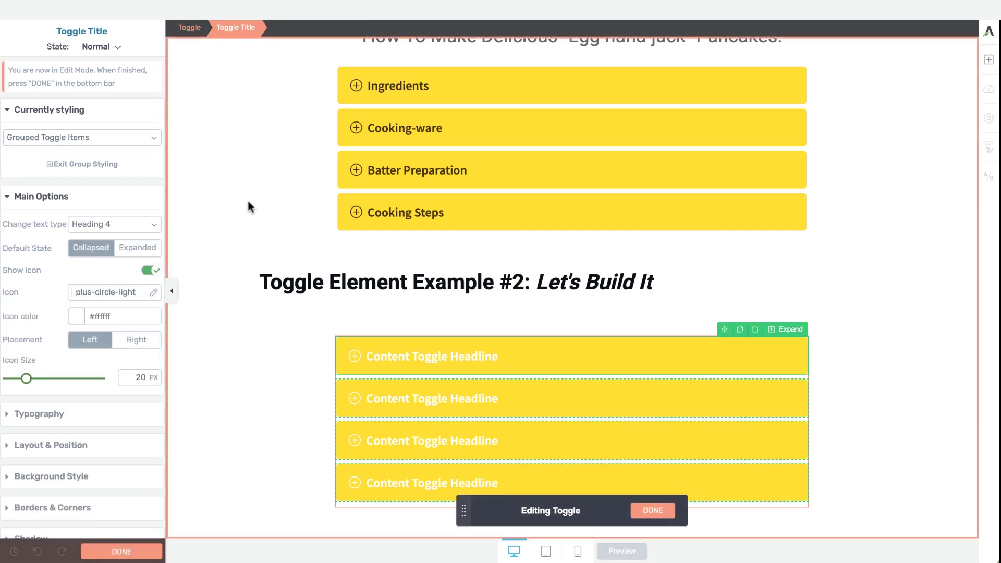
left_click(81, 312)
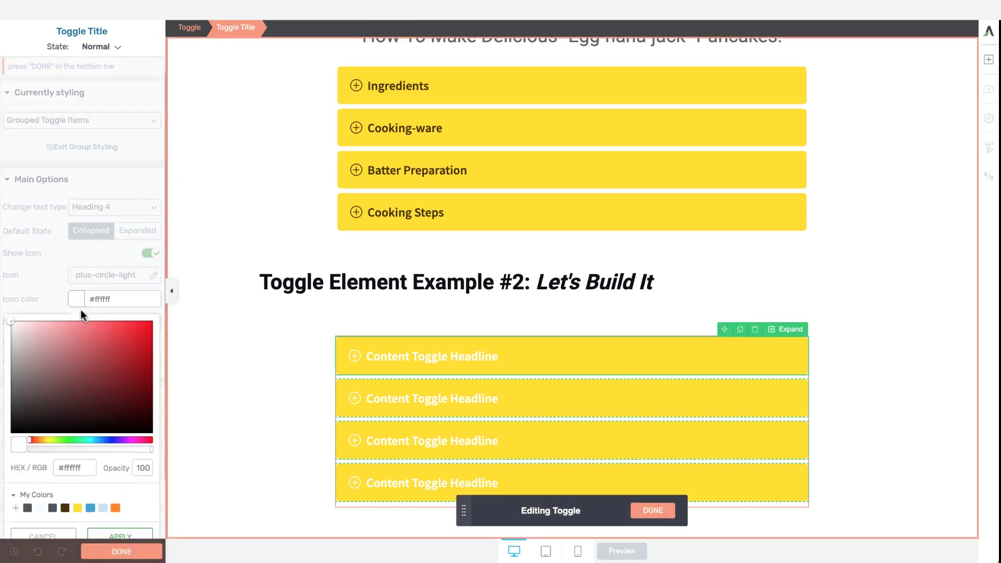
left_click(65, 495)
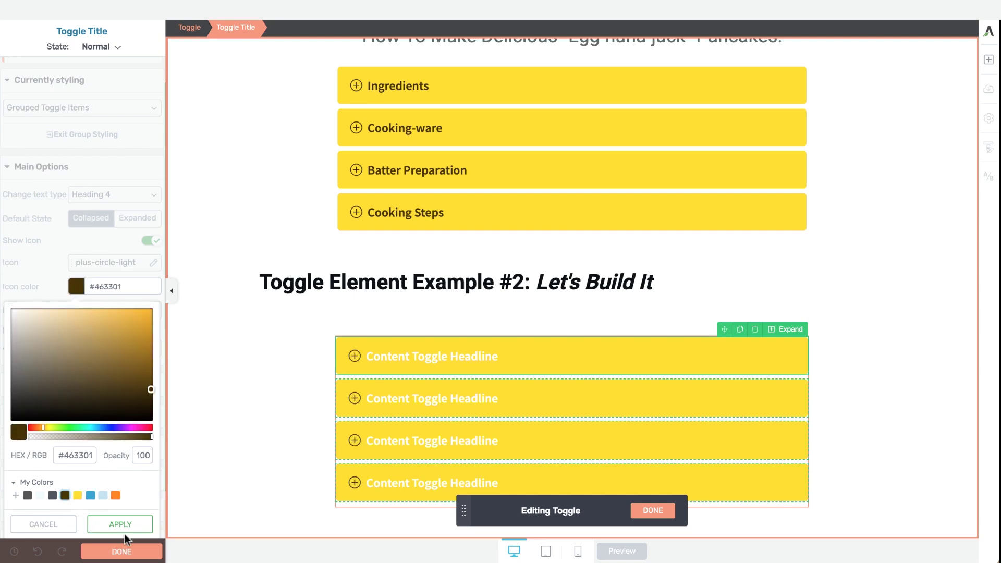
left_click(126, 526)
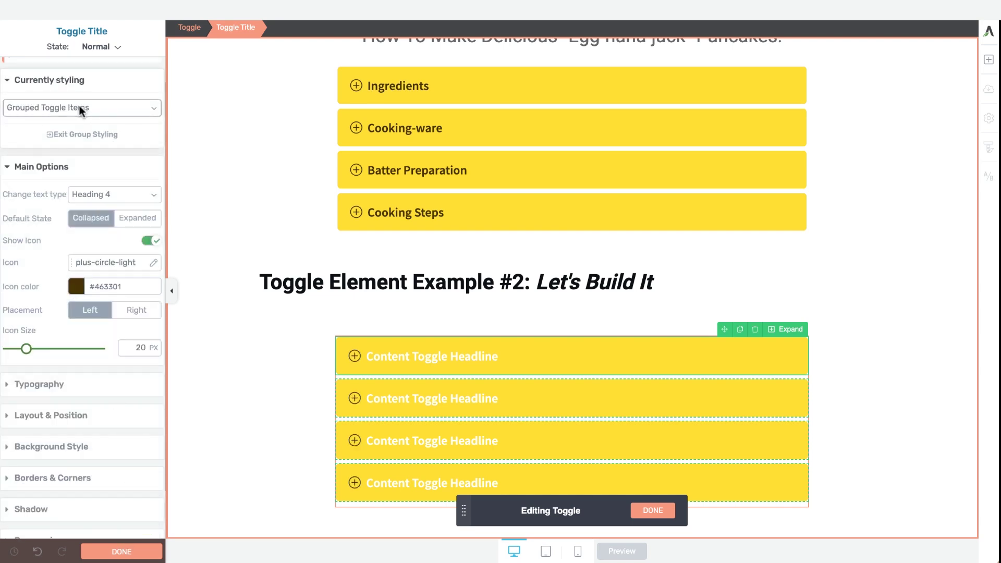
Step: Set the headline text color of the grouped toggle items to the saved dark brown #463301
left_click(60, 384)
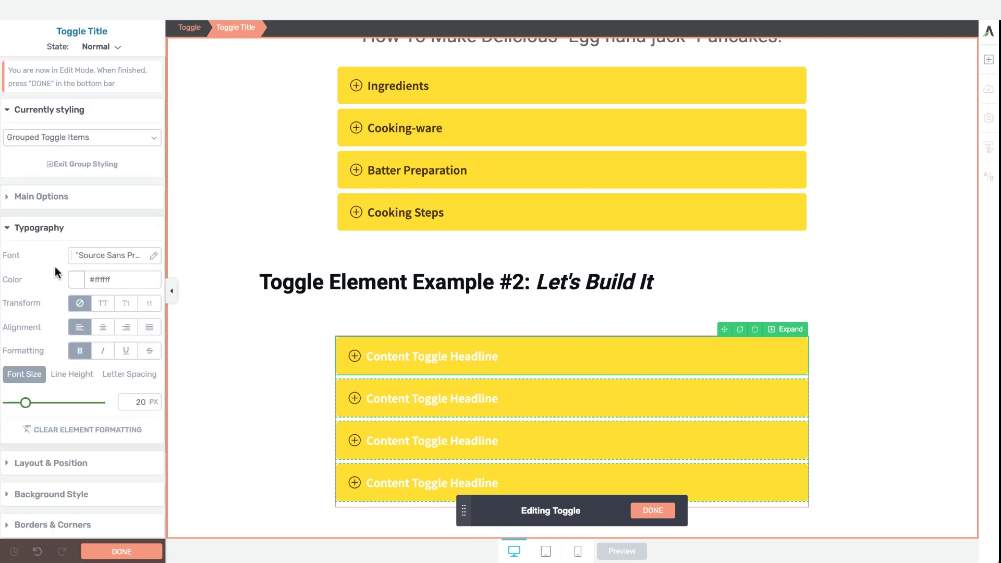
left_click(76, 280)
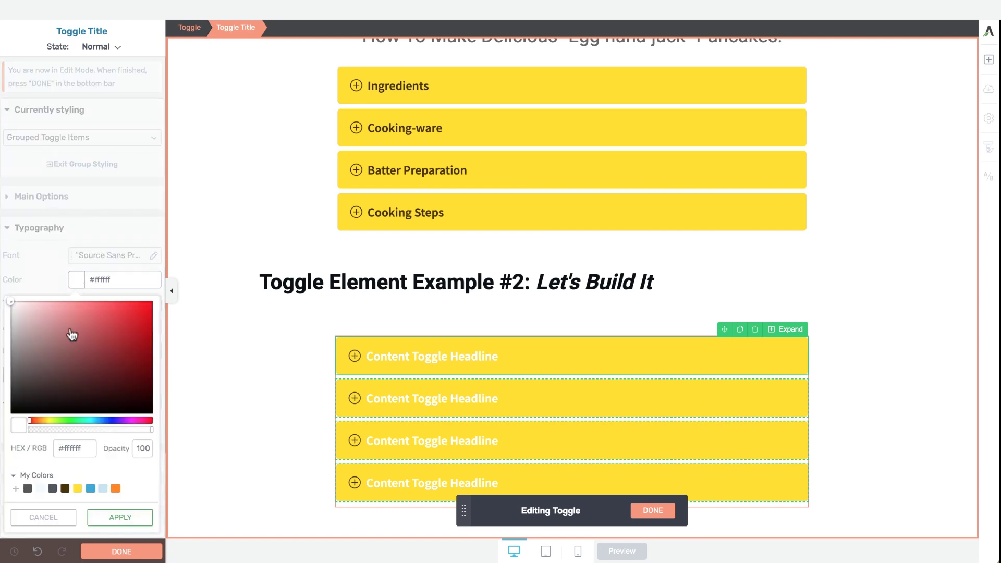
left_click(65, 489)
left_click(104, 518)
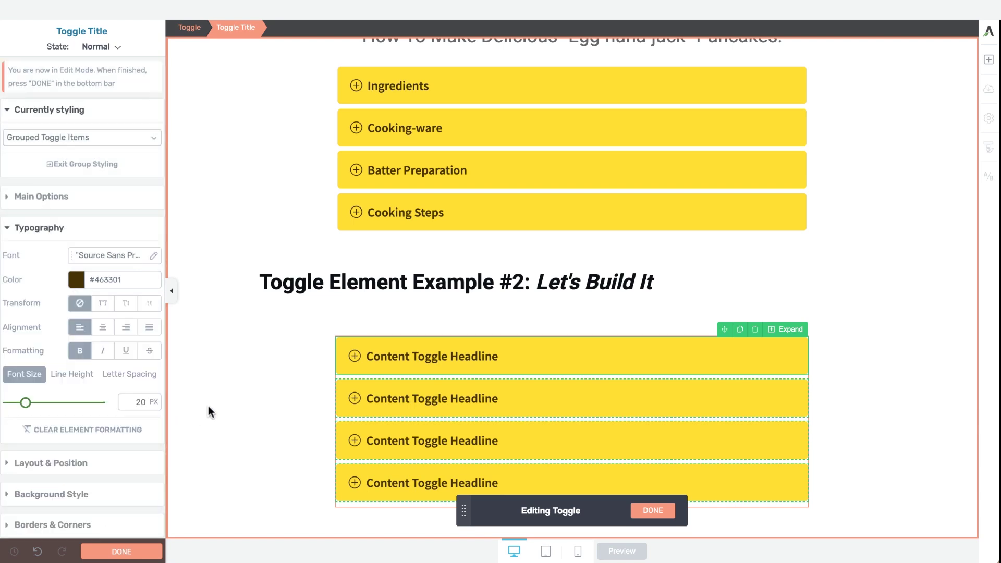
Step: Change the grouped headlines' font to Open Sans with regular weight 300 and set the font size to 18 px
scroll(104, 272, "down", 1)
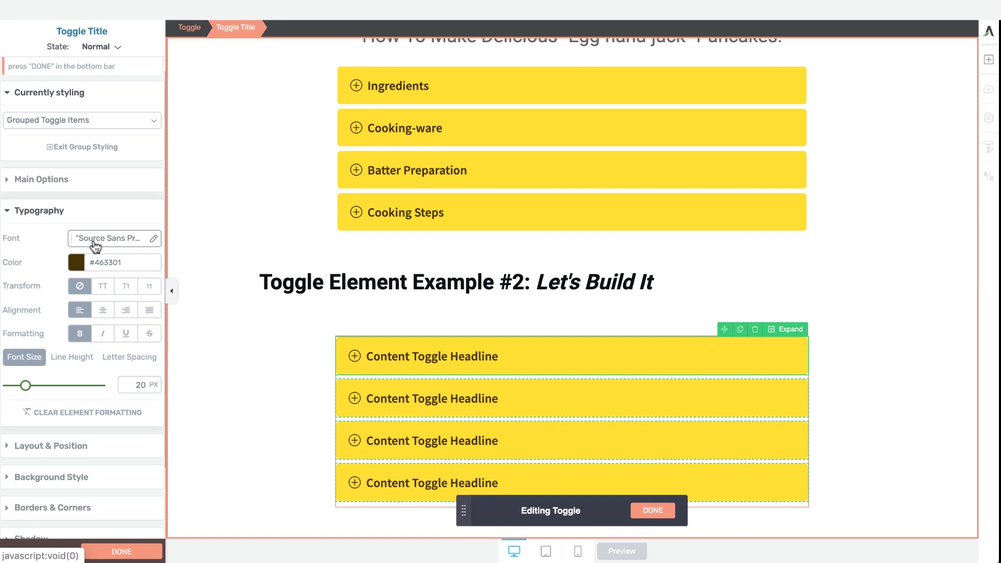
left_click(95, 241)
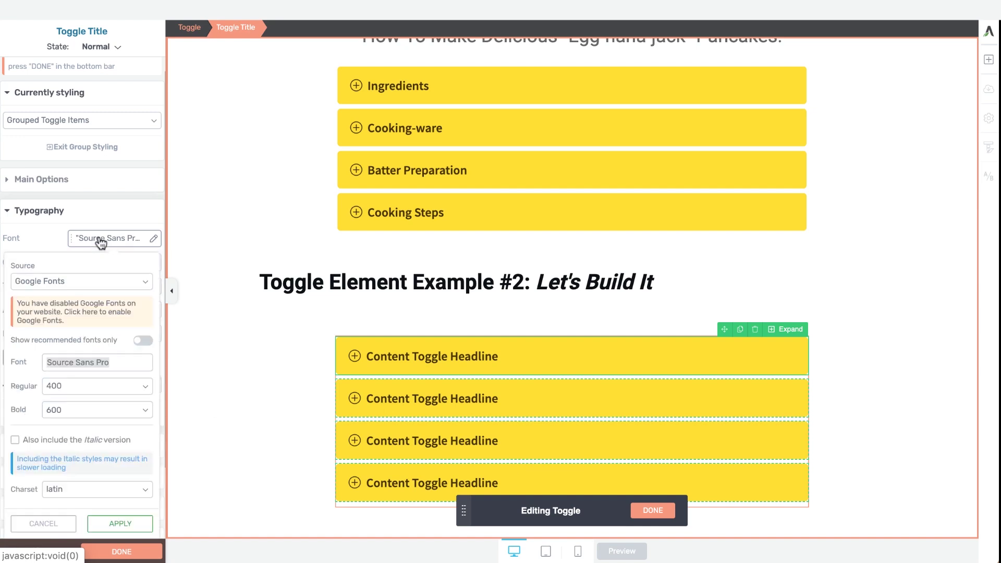
type("open")
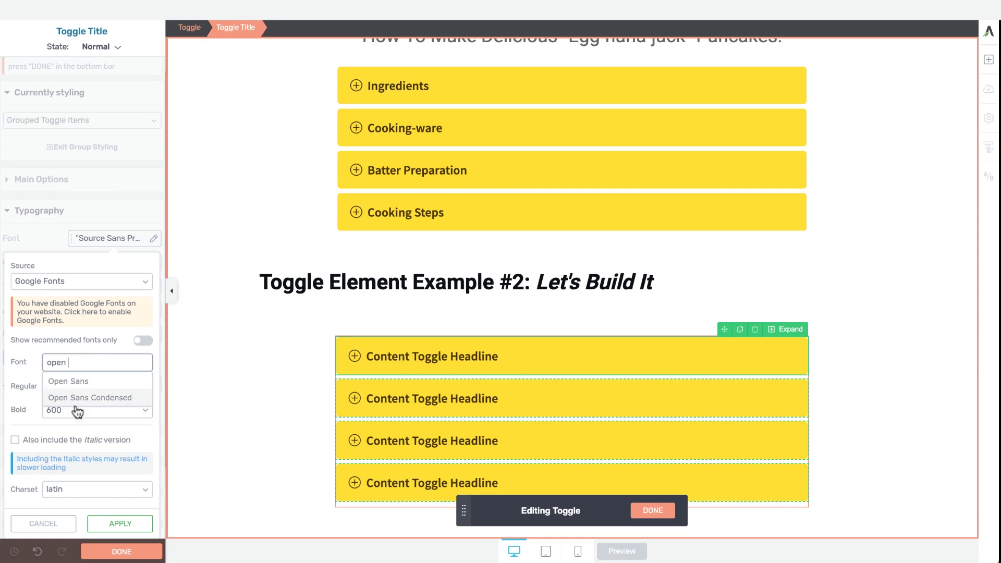
left_click(74, 380)
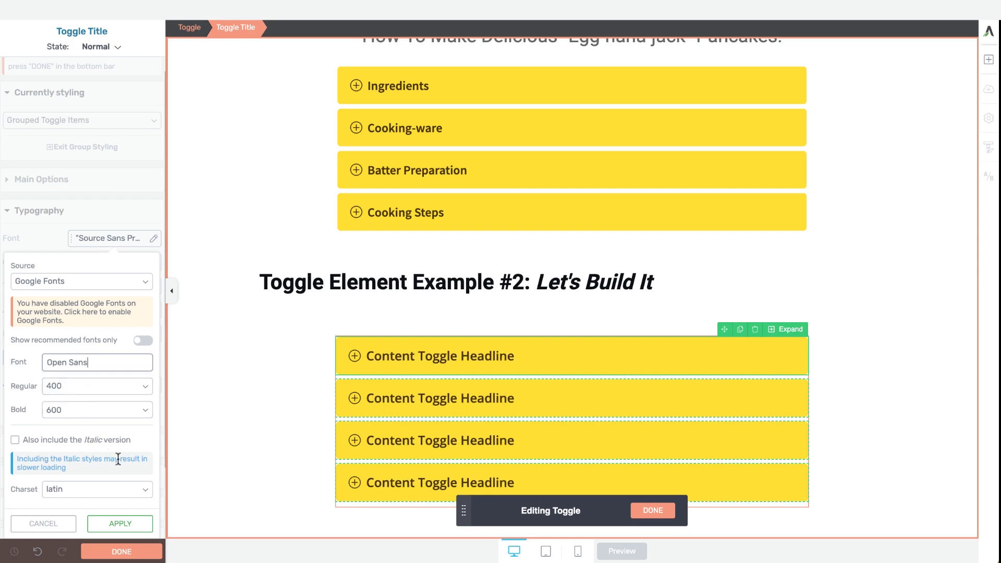
left_click(98, 387)
left_click(96, 371)
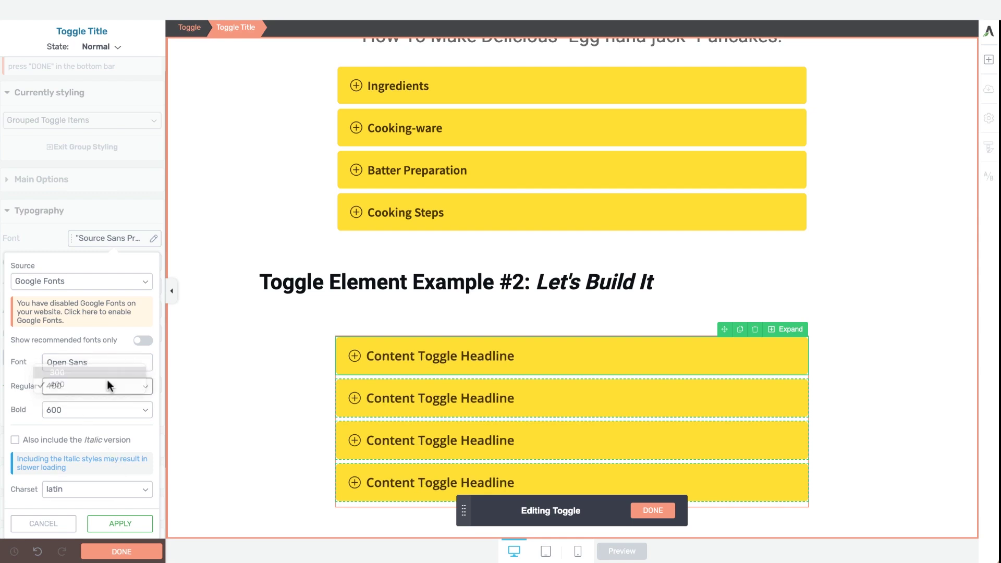
left_click(108, 545)
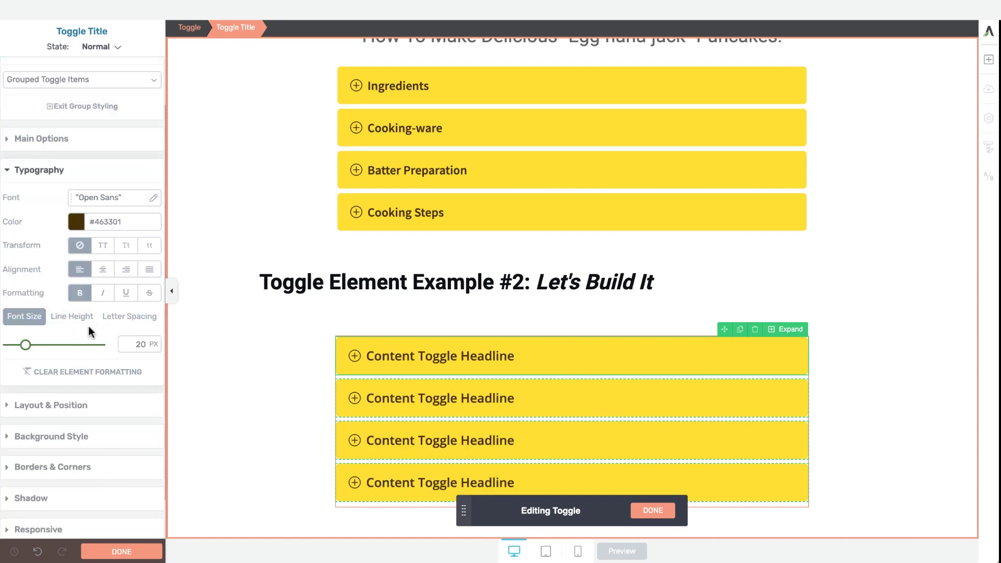
left_click_drag(26, 346, 24, 348)
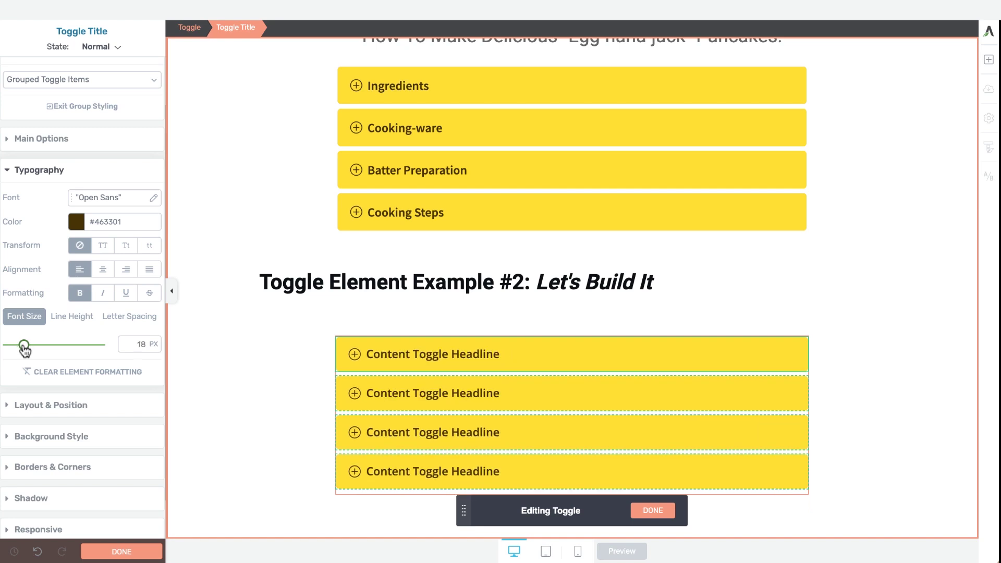
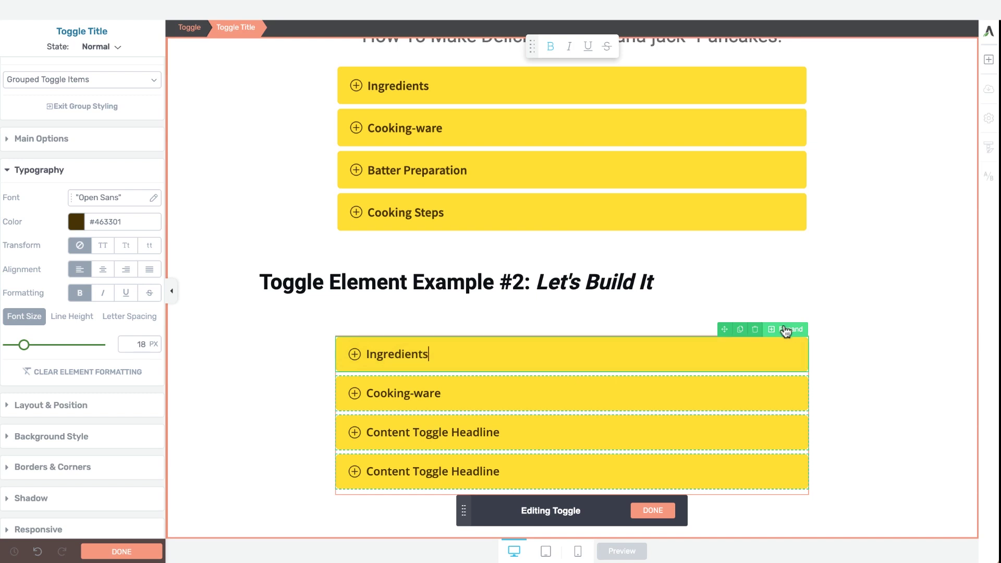
left_click(786, 331)
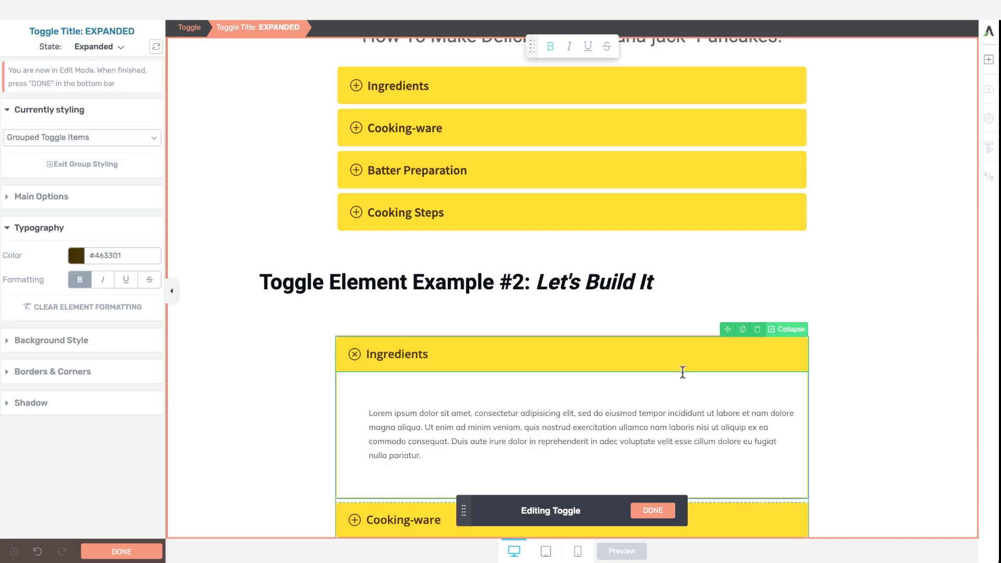
left_click(419, 436)
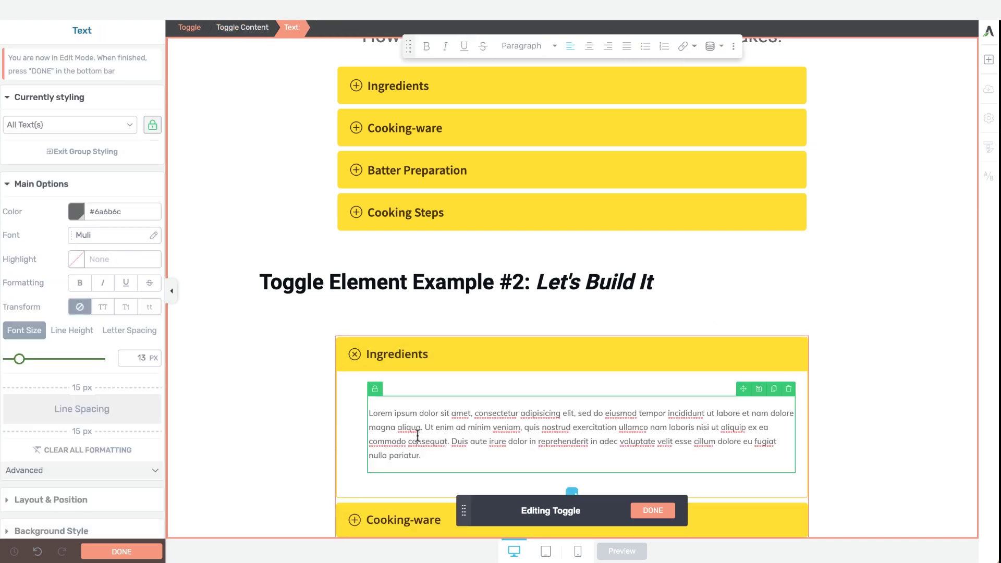
left_click(645, 516)
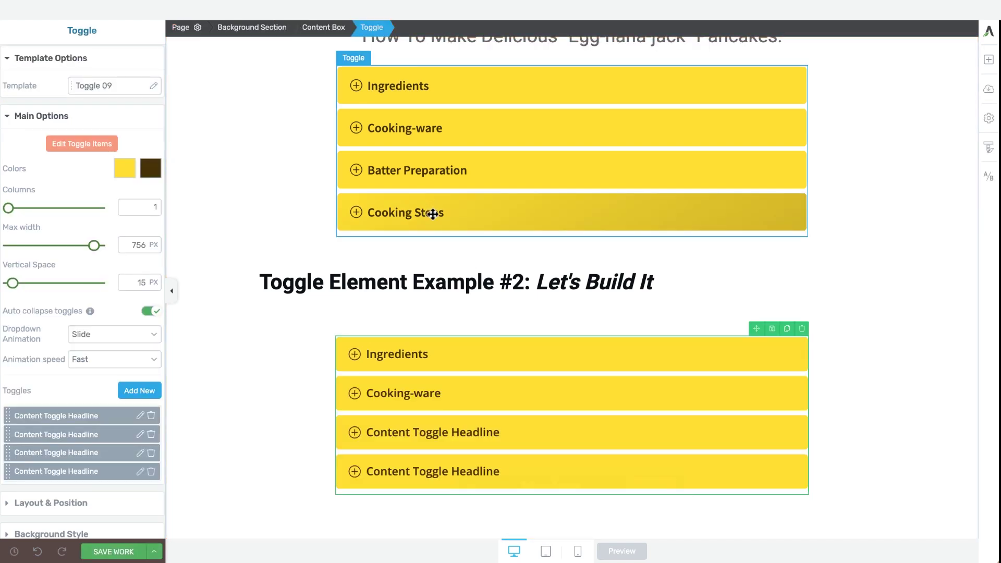
Step: Expand the Cooking Steps toggle of the pancake example and examine how its list content is formatted
left_click(427, 213)
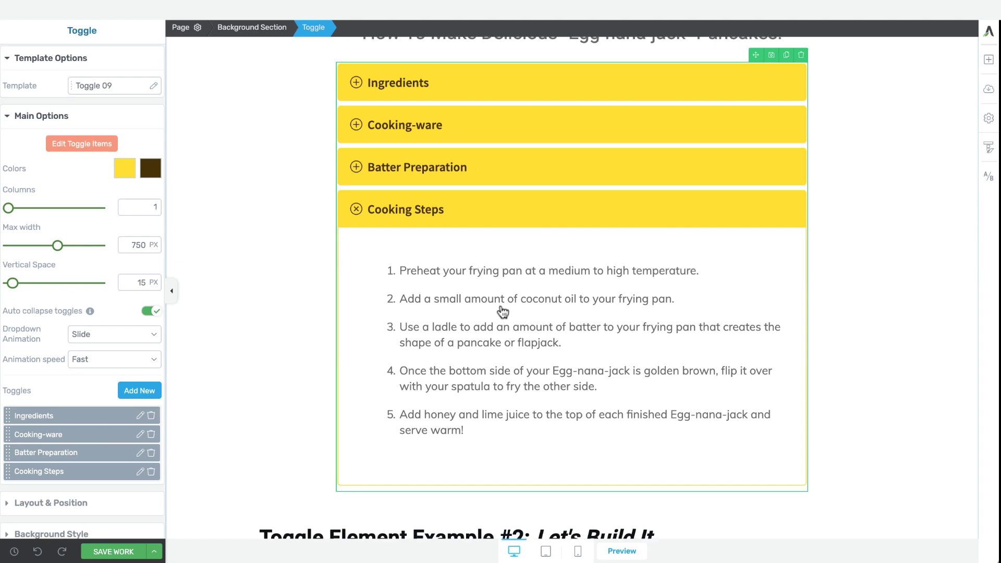
scroll(504, 310, "down", 5)
scroll(503, 312, "down", 2)
scroll(501, 242, "up", 5)
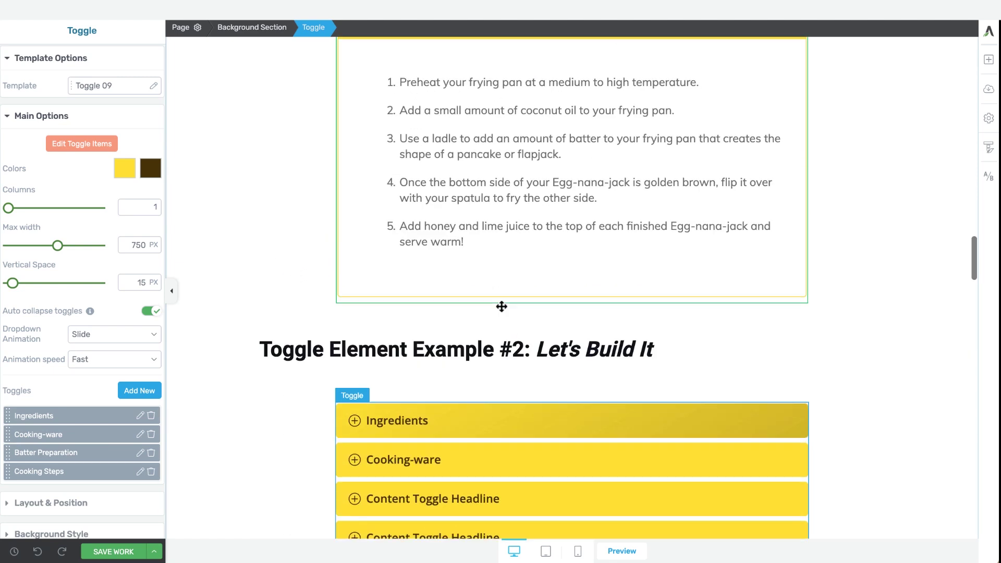
scroll(423, 132, "down", 2)
Step: Expand the new toggle's Ingredients item in edit mode and turn its placeholder paragraph into a bulleted list
left_click(422, 438)
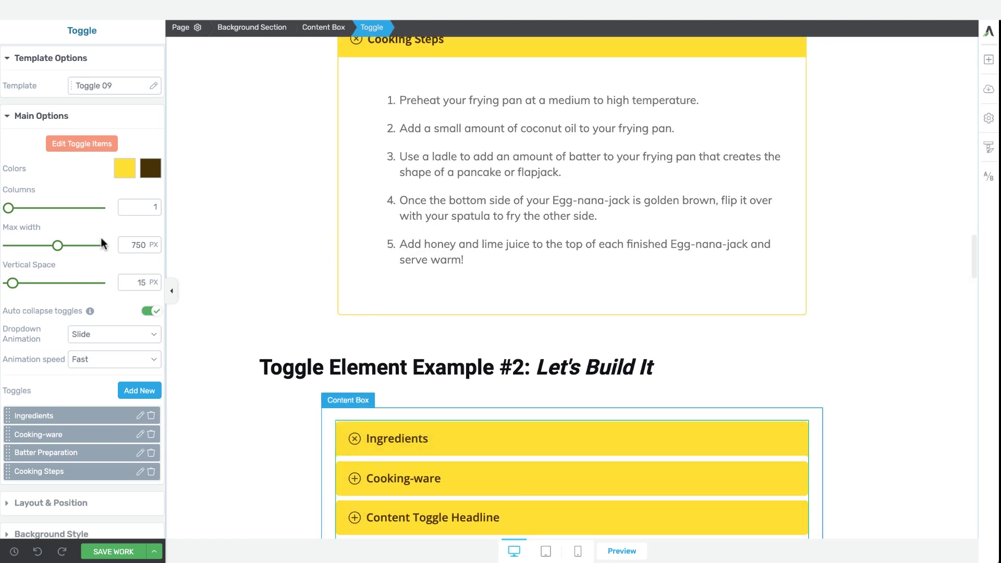
left_click(82, 143)
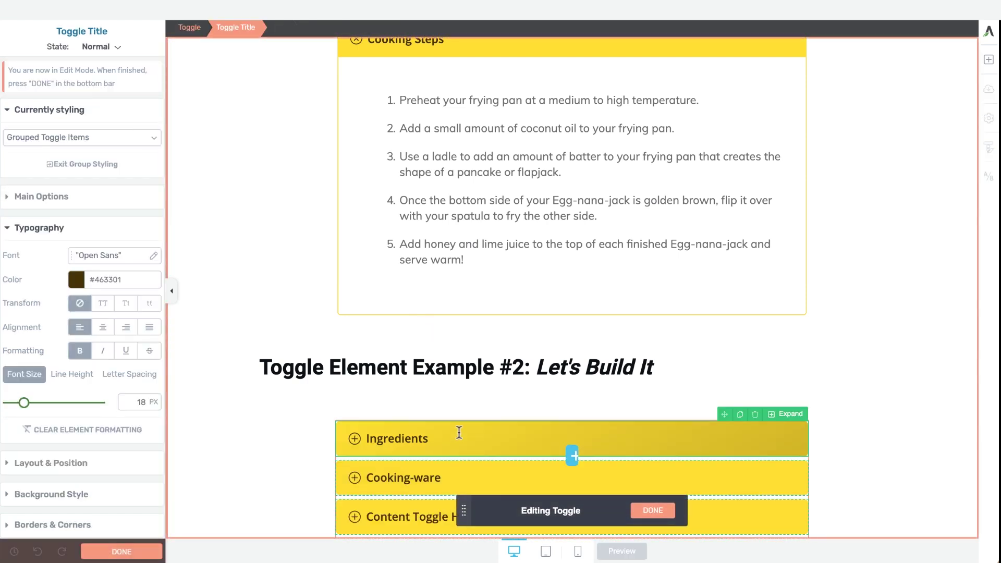
left_click(787, 414)
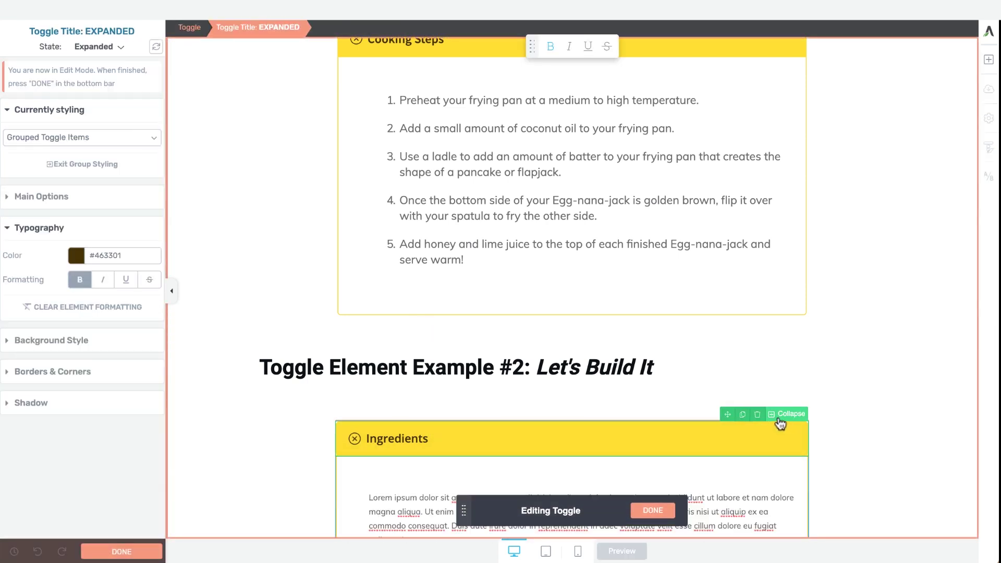
scroll(453, 412, "down", 3)
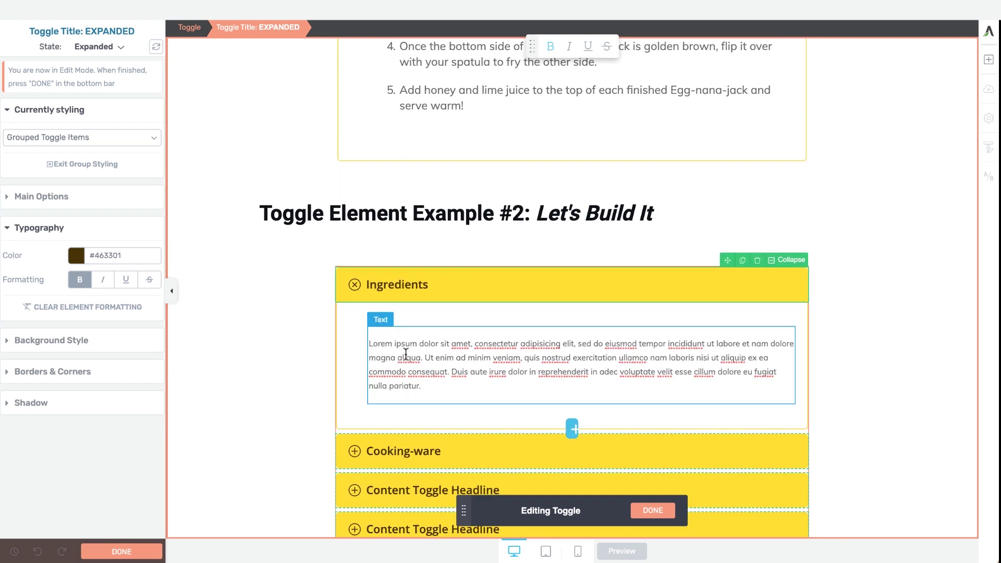
left_click(406, 355)
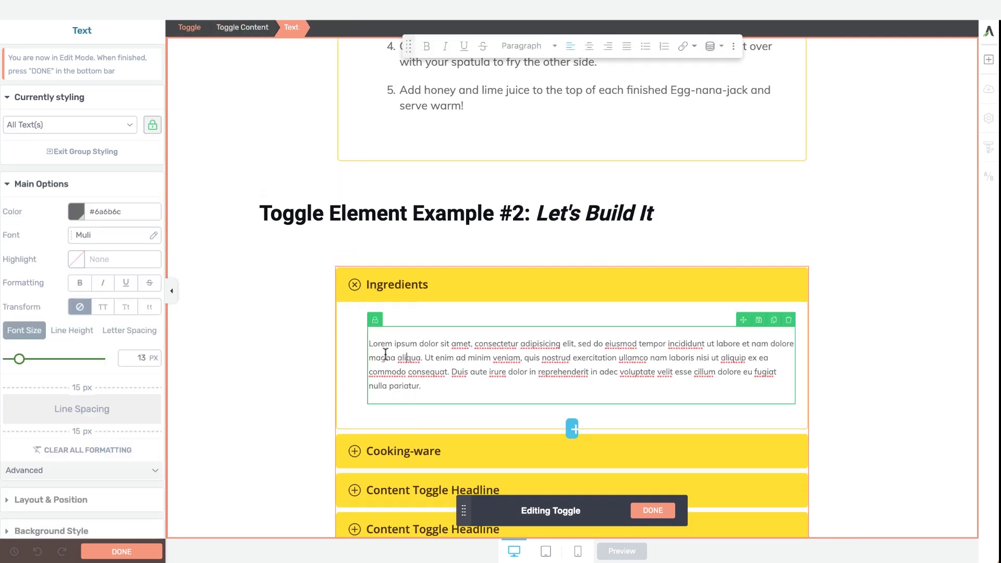
left_click(646, 46)
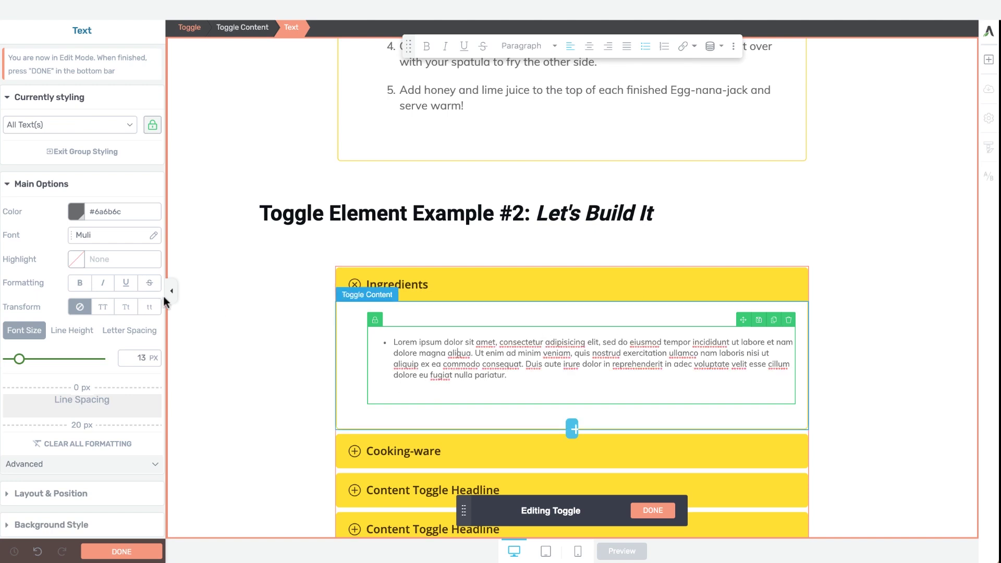
Step: Set the Ingredients bullet text to 18 px and color it with the saved dark brown #463301
left_click_drag(20, 359, 25, 363)
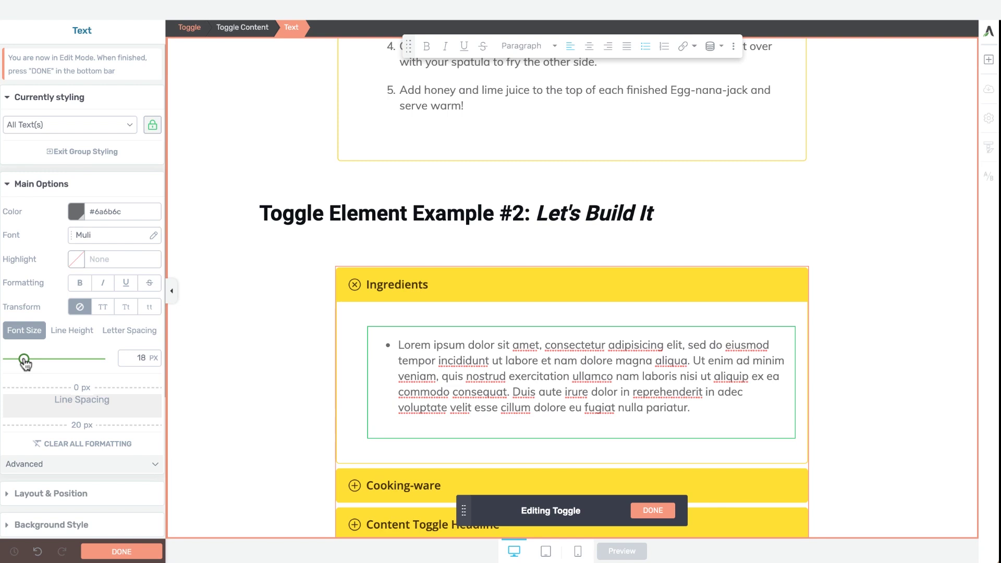
left_click(76, 211)
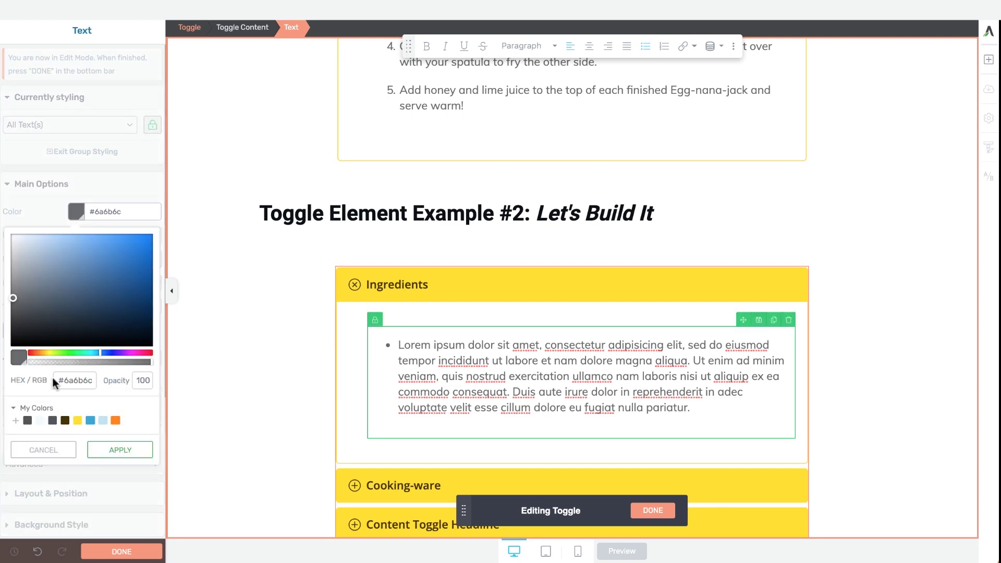
left_click(64, 421)
left_click(104, 462)
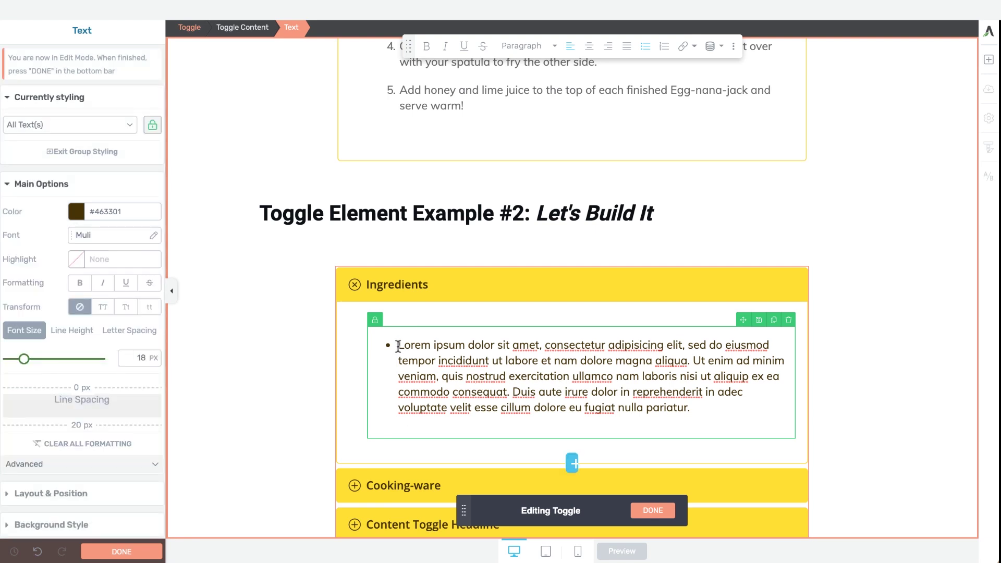
Step: Replace the placeholder text under Ingredients with the bullet points "Coconut oil" and "etc"
left_click_drag(398, 347, 718, 416)
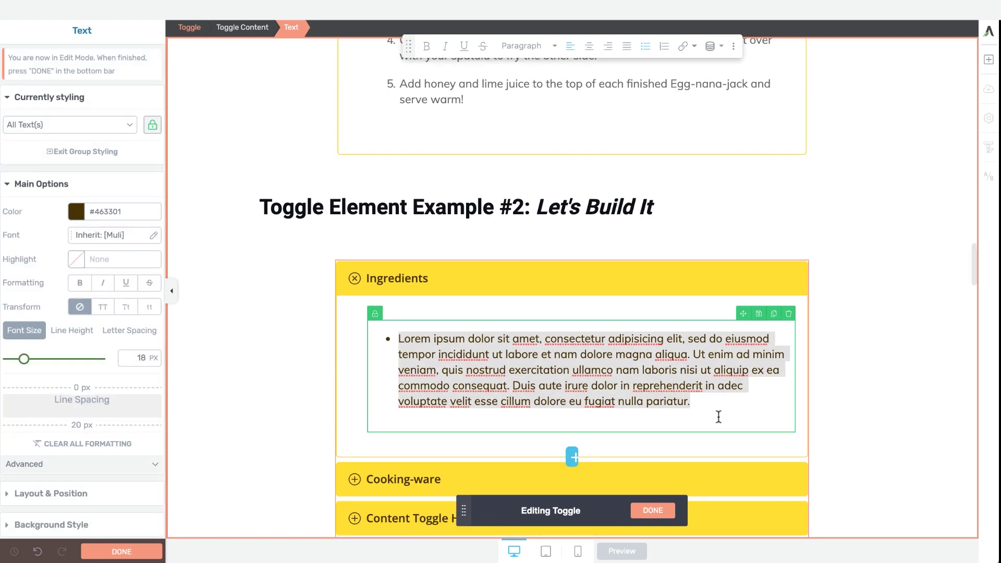
type("Coconut oi")
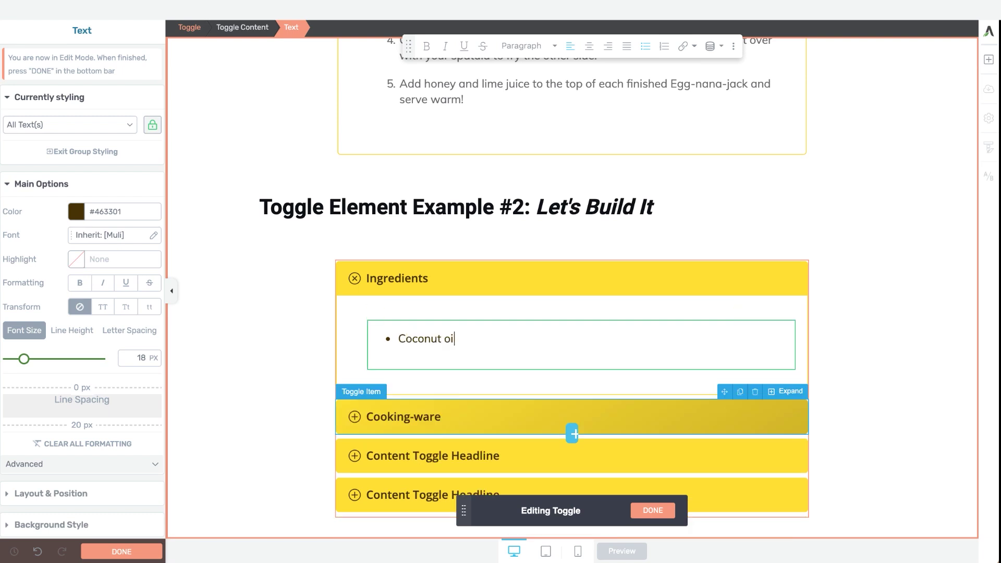
type("l")
key("Return")
type("etc")
left_click(624, 278)
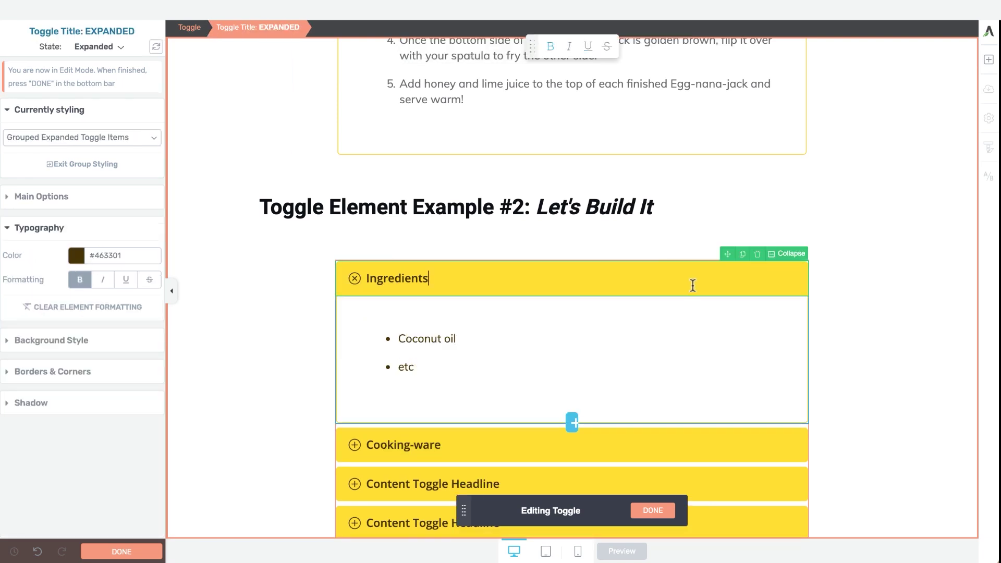
Step: Collapse the Ingredients item, and expand and collapse Example #3's Getting Started toggle to examine its content
left_click(784, 256)
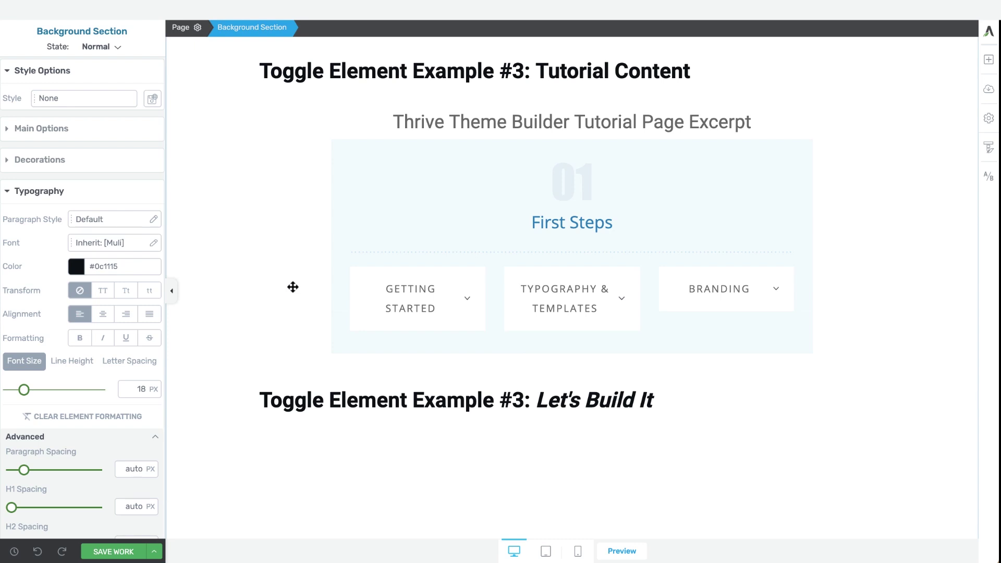
left_click(443, 310)
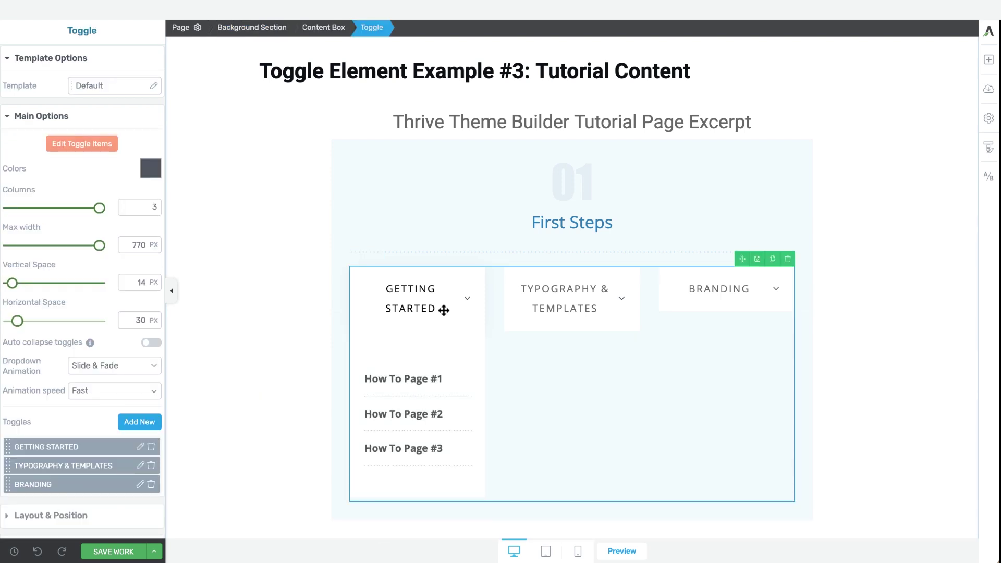
left_click(444, 310)
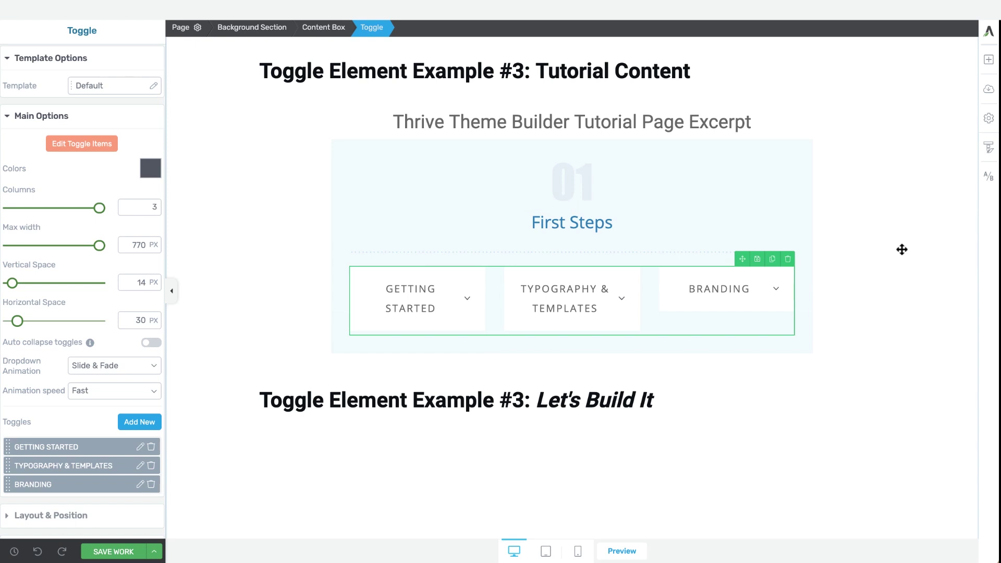
Step: Add a Content Box below the "Toggle Element Example #3: Let's Build It" heading
left_click(989, 60)
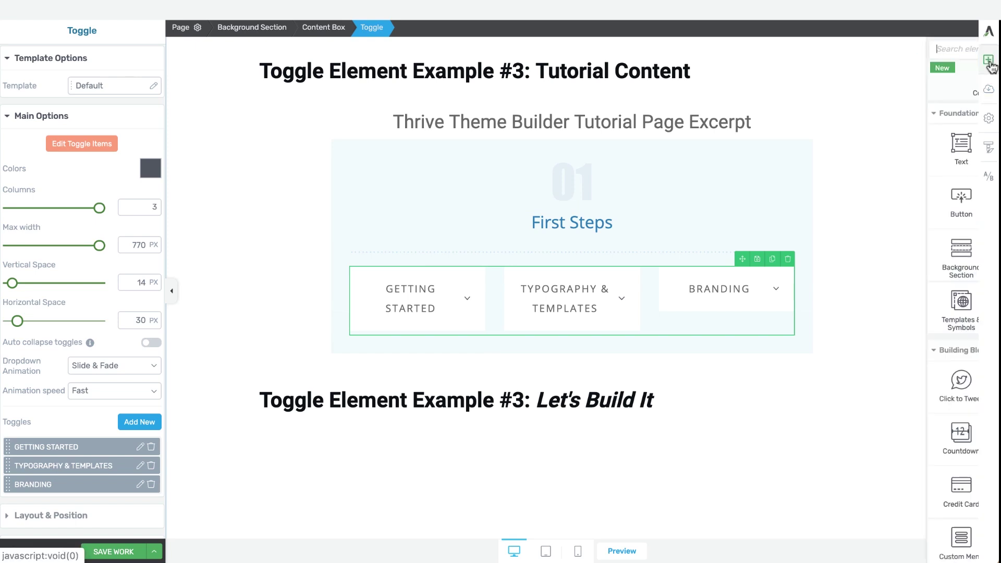
type("content")
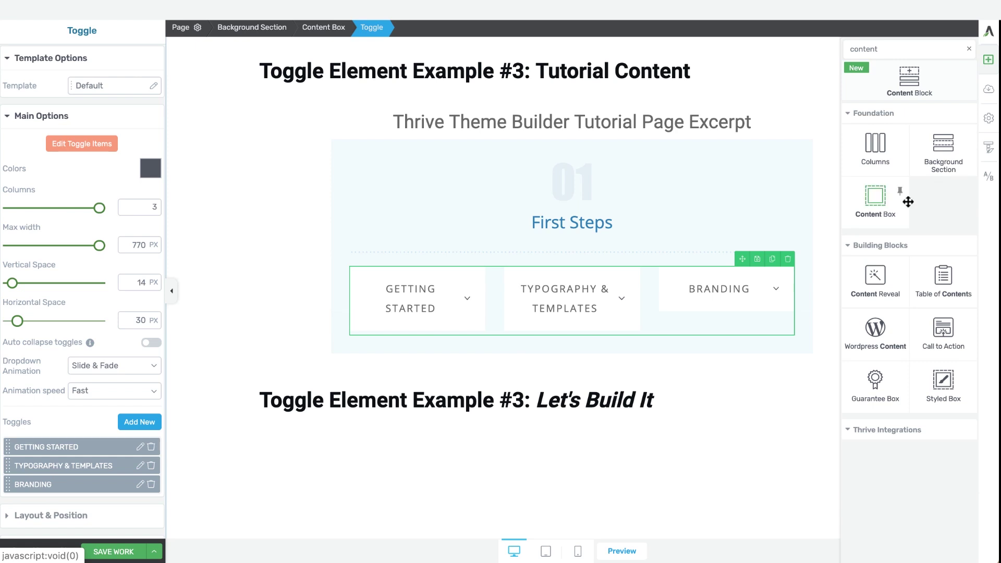
left_click_drag(876, 197, 574, 411)
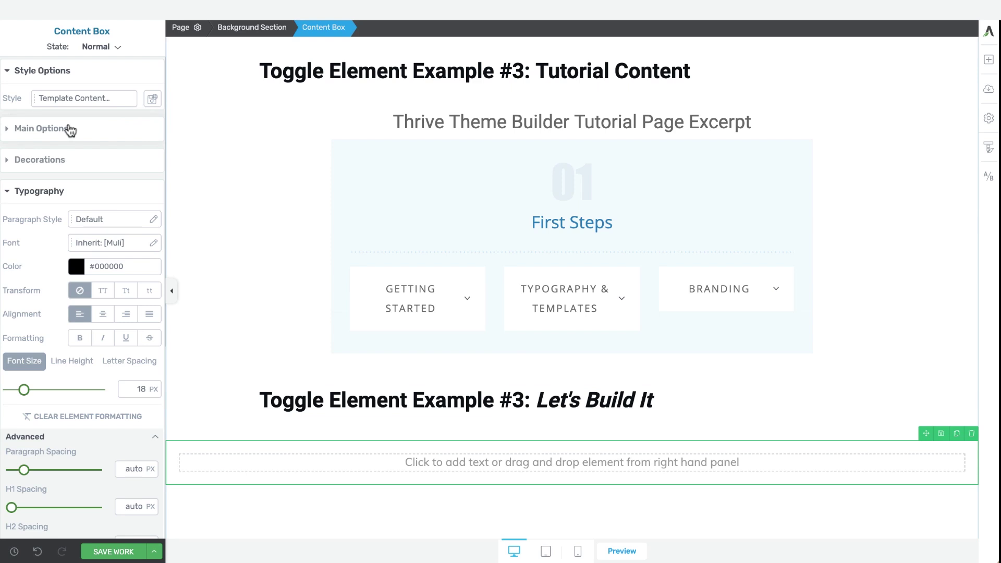
Step: Set the new content box's maximum width to 750 px and its minimum height to 150 px
left_click(70, 130)
left_click(134, 170)
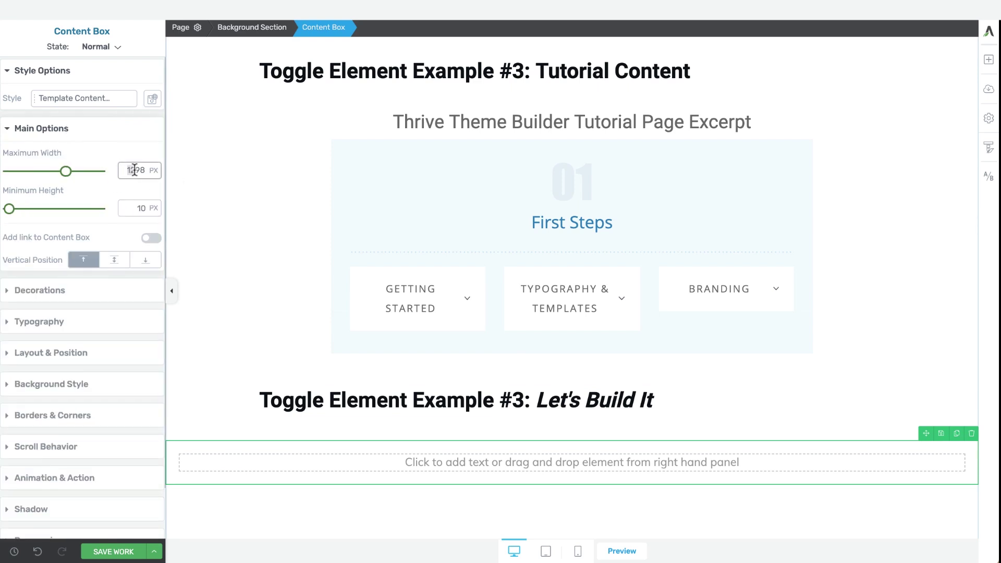
double_click(135, 170)
type("750")
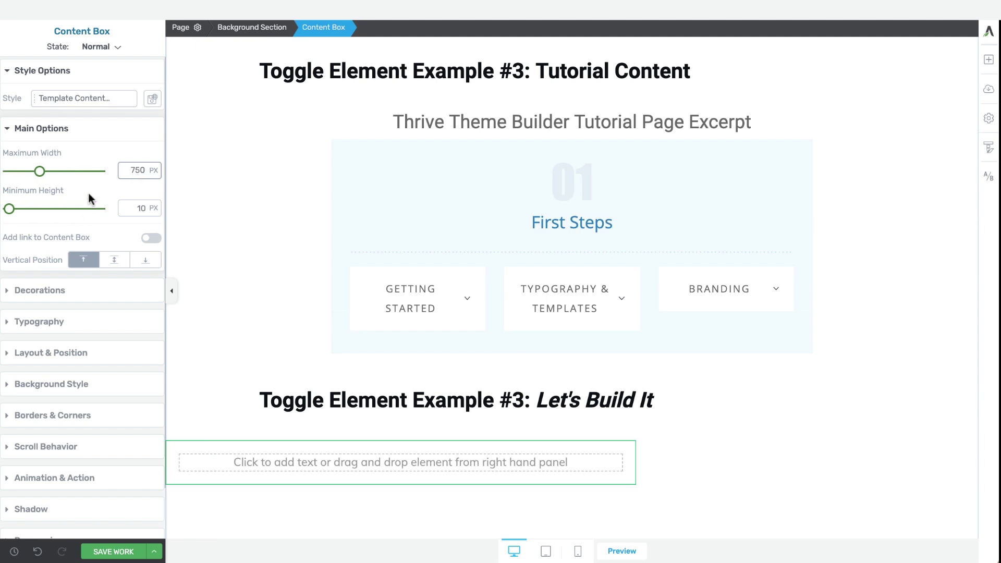
left_click(138, 208)
type("150")
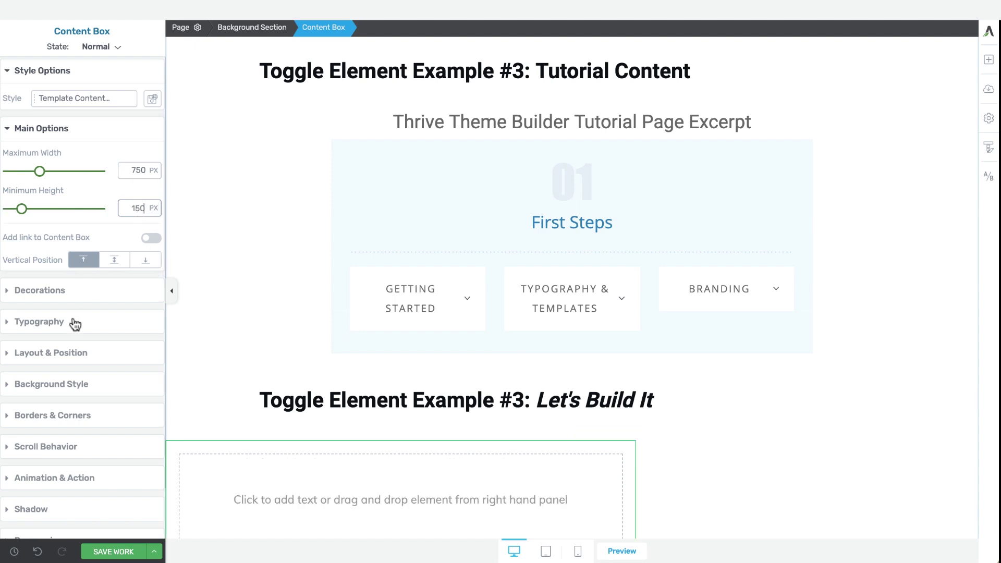
Step: Center the content box on the page and set its padding to 30 px on all four sides
left_click(62, 354)
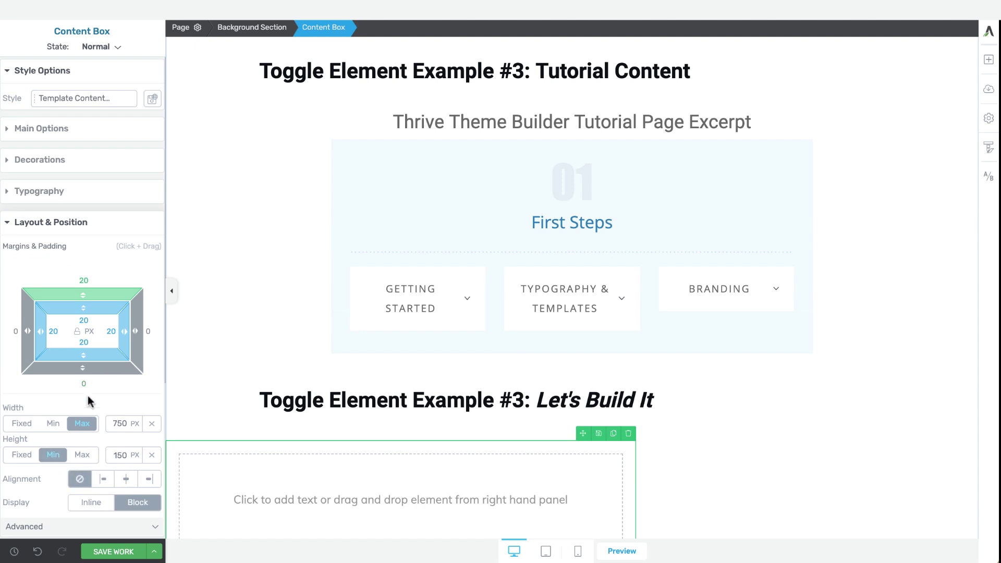
left_click(125, 479)
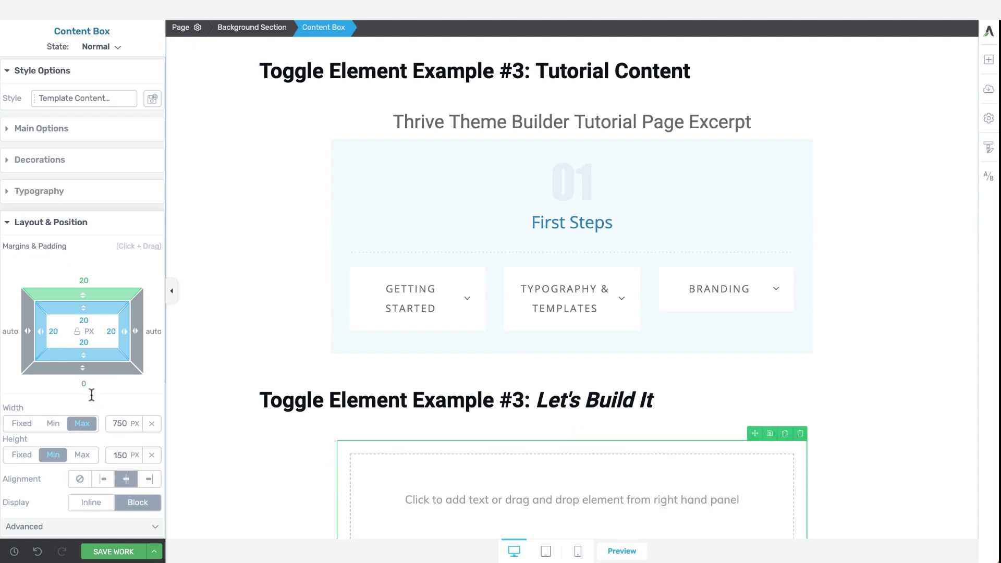
left_click(77, 332)
type("30")
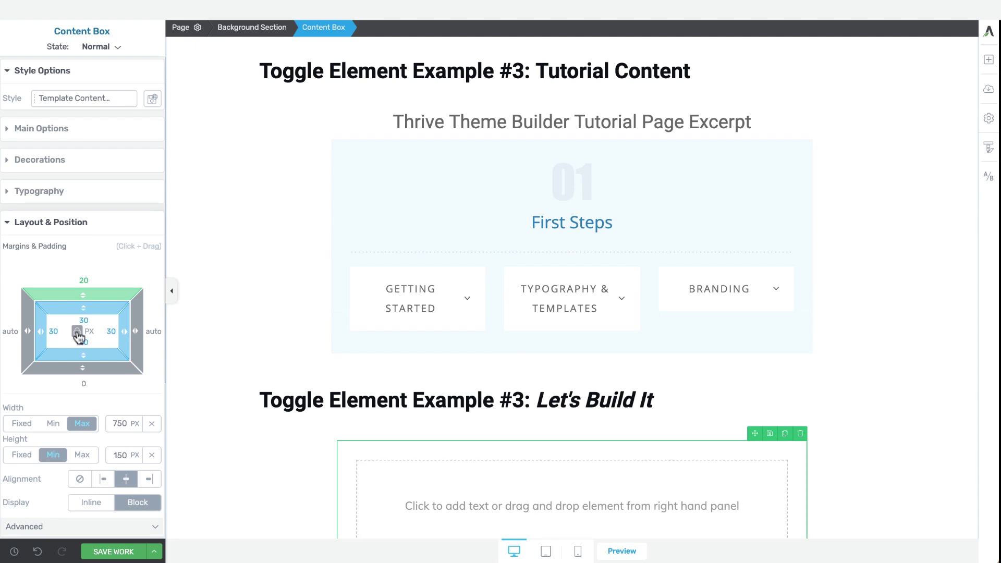
Step: Fill the content box background with the saved pale blue #f0f8fb
scroll(71, 353, "down", 2)
scroll(73, 454, "down", 1)
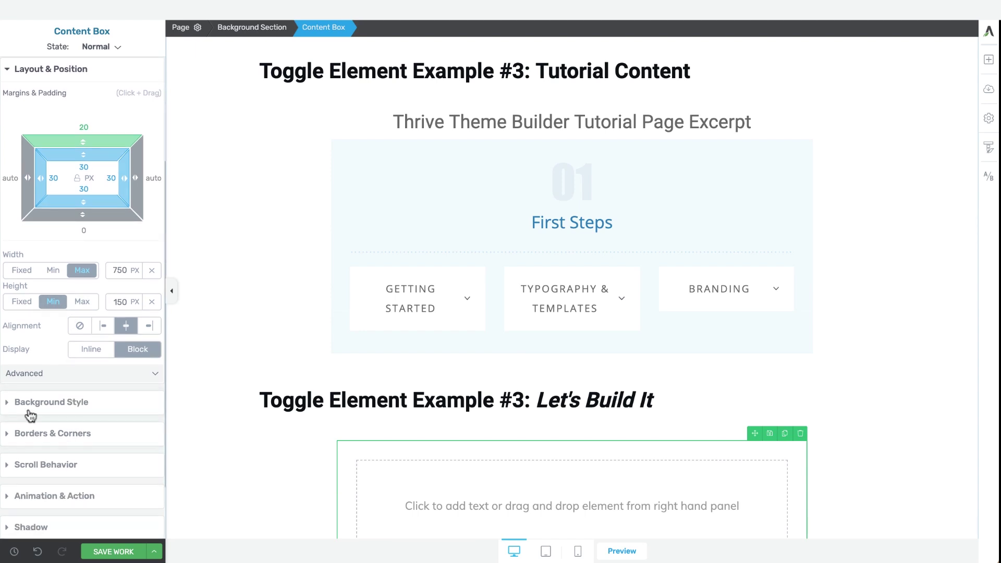
left_click(30, 407)
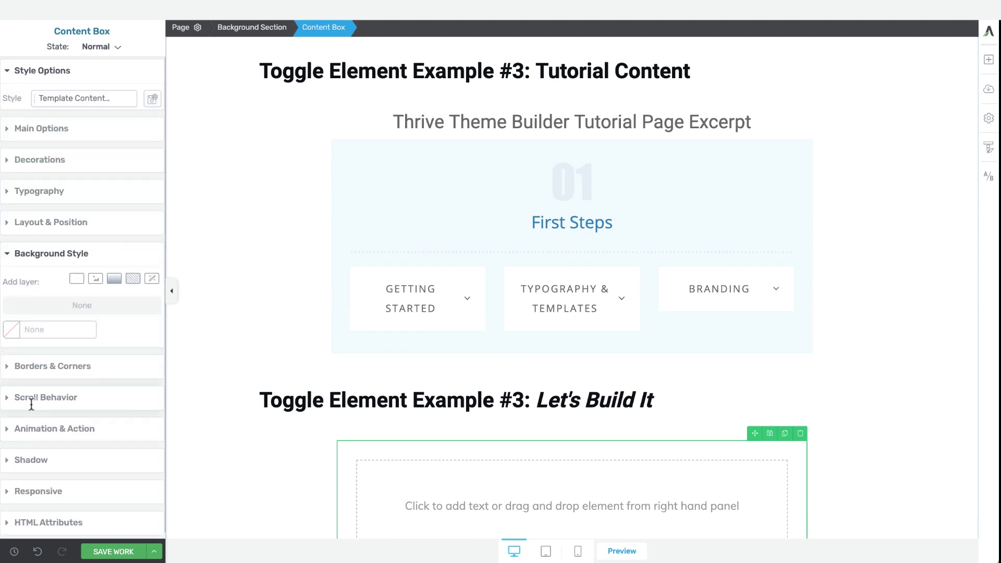
left_click(22, 331)
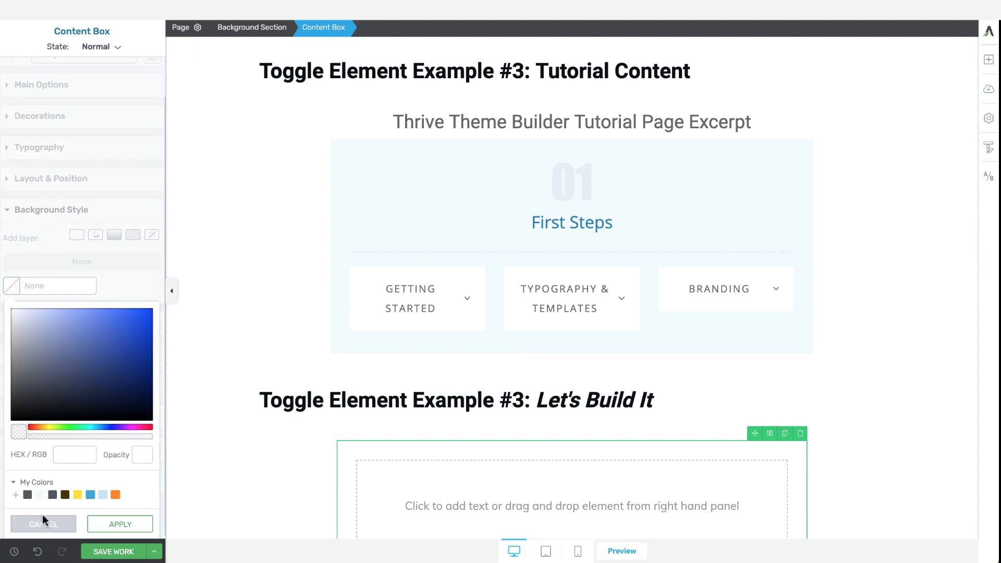
left_click(40, 495)
left_click(97, 524)
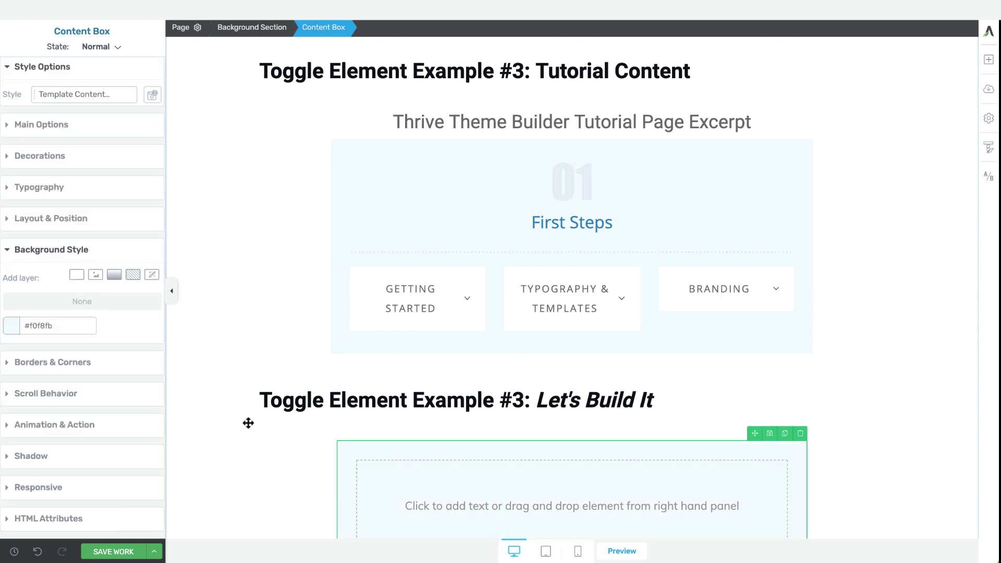
Step: Insert a center-aligned Text element reading "01" inside the new content box
scroll(245, 427, "down", 2)
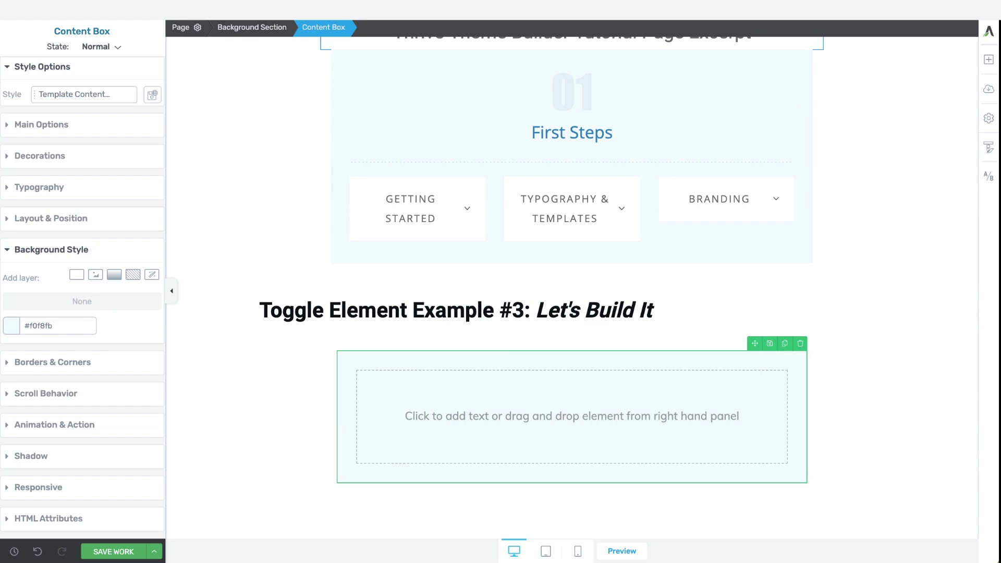
left_click(990, 62)
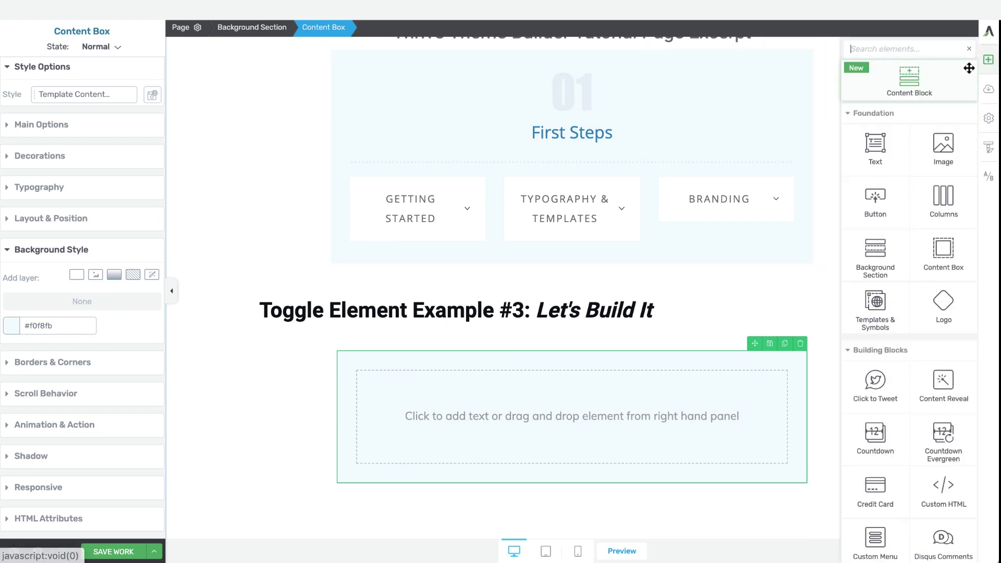
type("text")
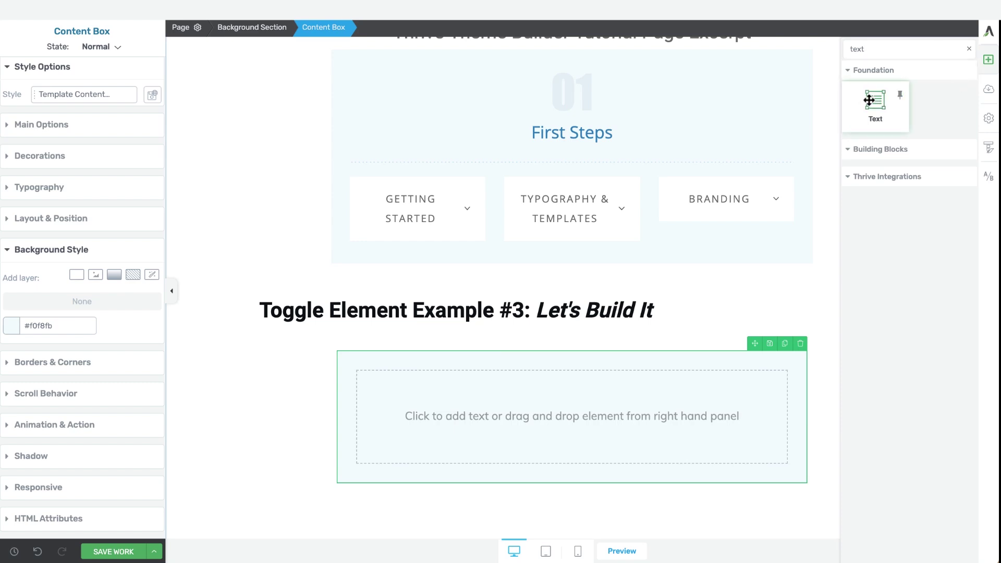
left_click_drag(899, 96, 562, 413)
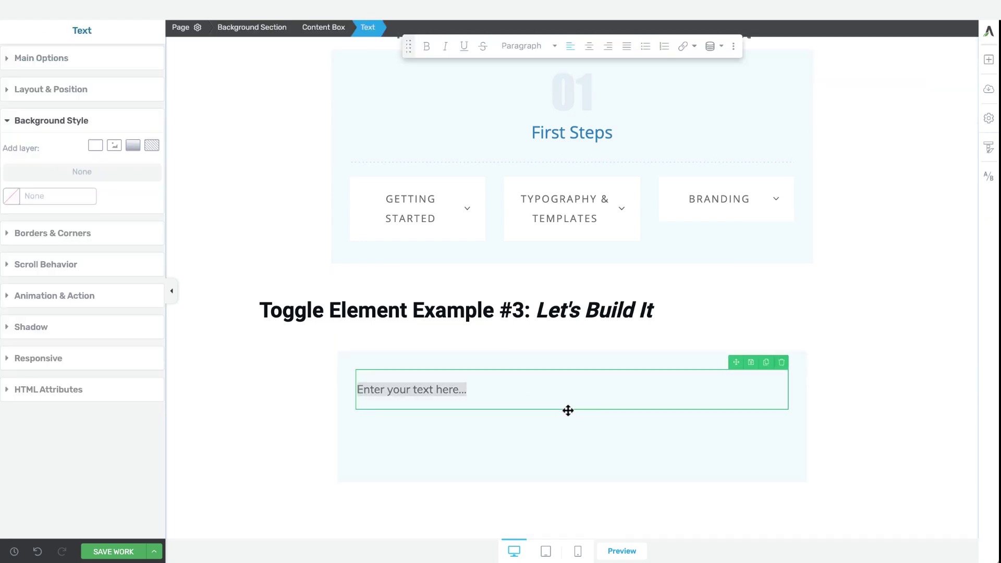
left_click(589, 46)
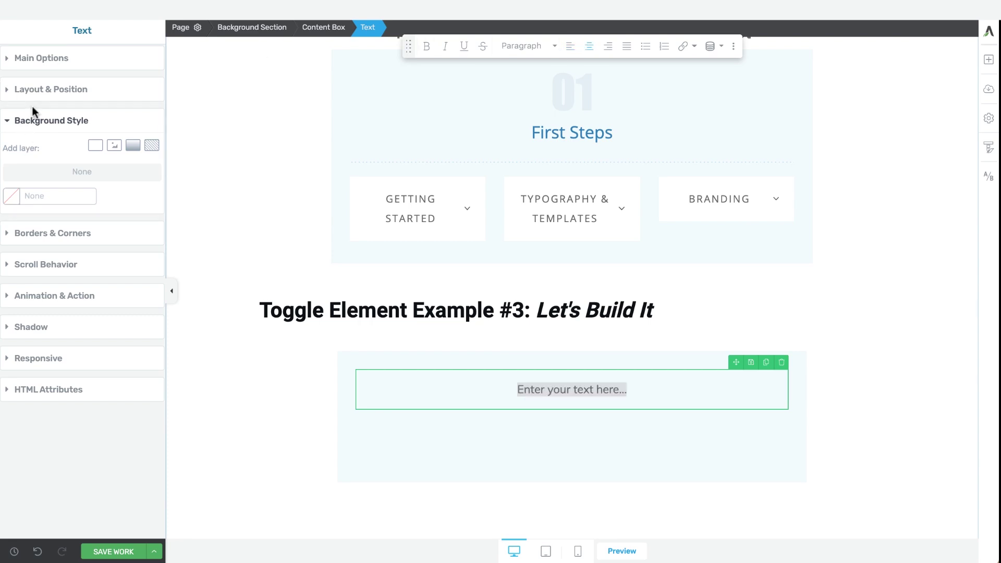
type("01")
Step: Color the "01" text with the saved light blue #c3e1ef and change its font to Impact
left_click(42, 58)
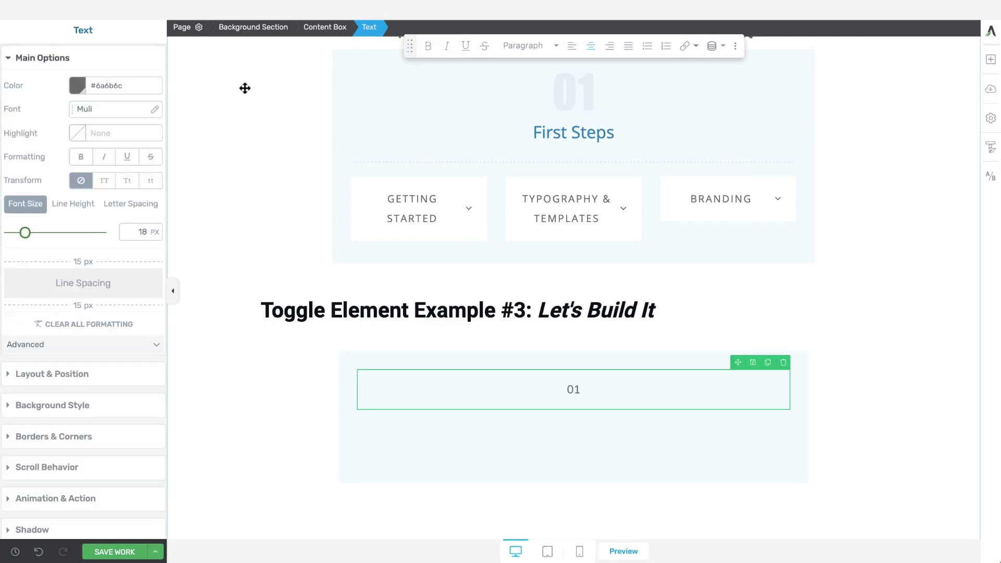
left_click(77, 85)
left_click(119, 324)
left_click(81, 113)
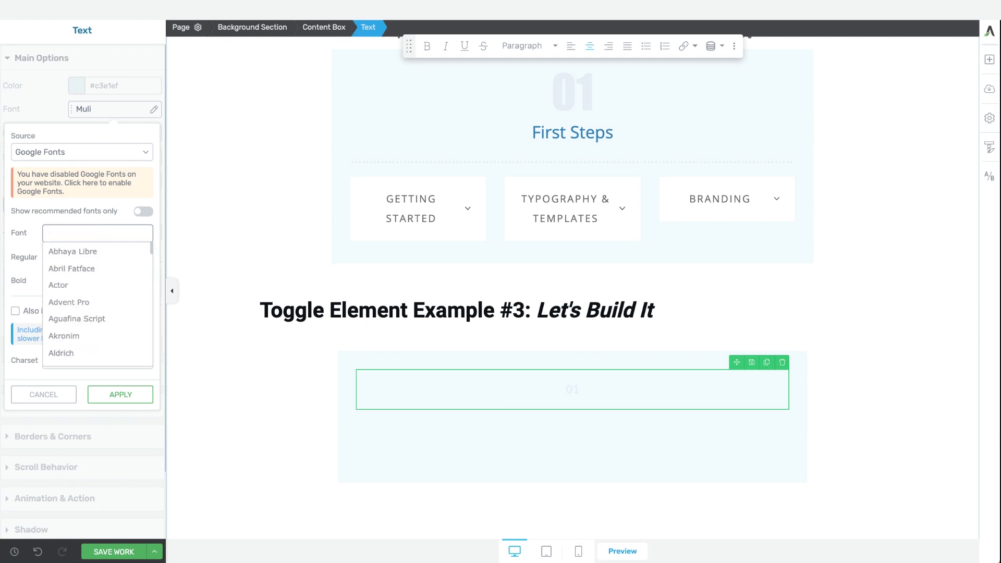
left_click(101, 139)
left_click(49, 217)
left_click(128, 331)
Step: Enlarge the "01" text, set its line height to 1 em, and set its line spacing to 0 px above and 10 px below
left_click_drag(24, 233, 71, 214)
left_click(71, 214)
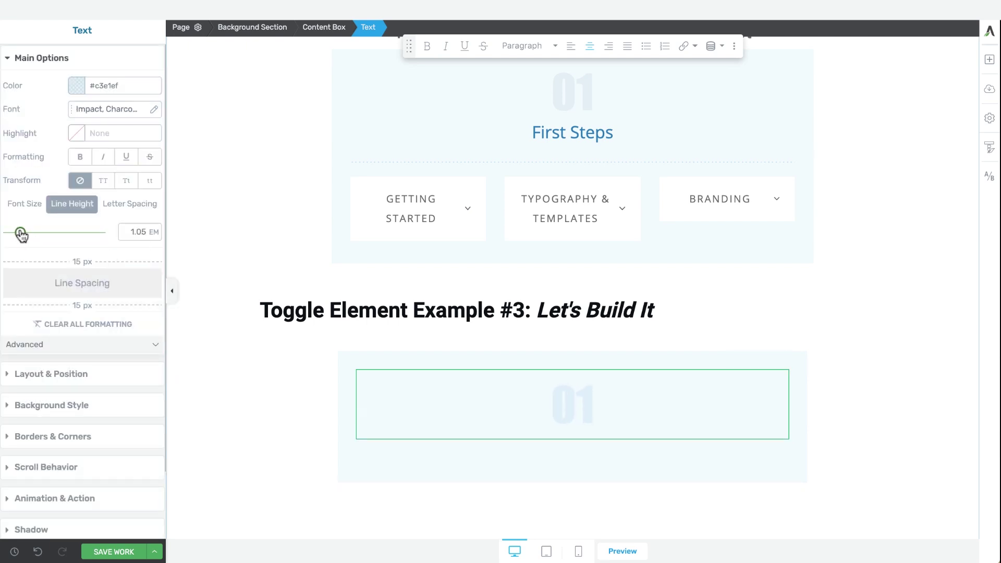
left_click_drag(19, 232, 20, 233)
left_click_drag(99, 261, 111, 287)
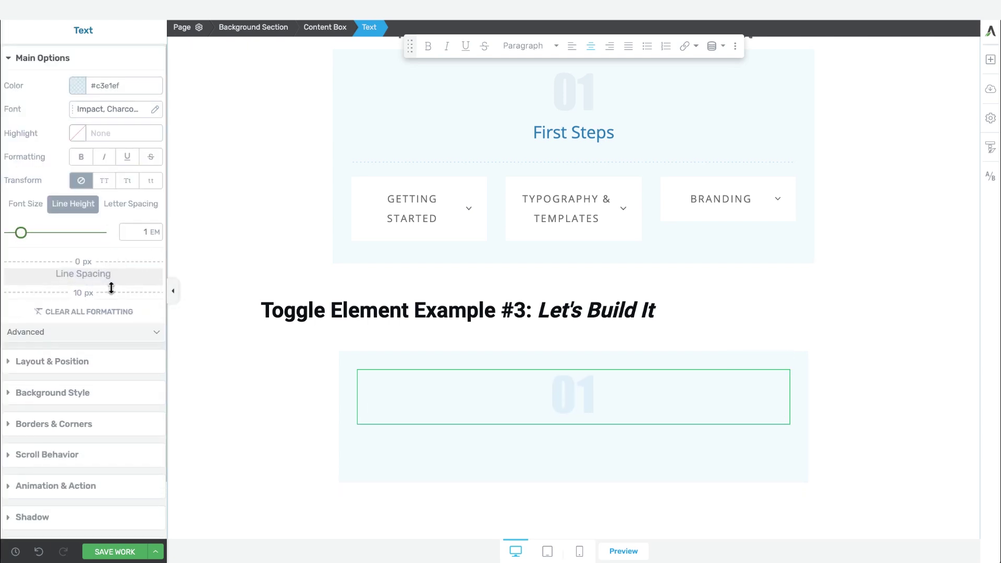
Step: Add another Text element below the "01" in the content box, reading "First Steps"
left_click(991, 60)
type("text")
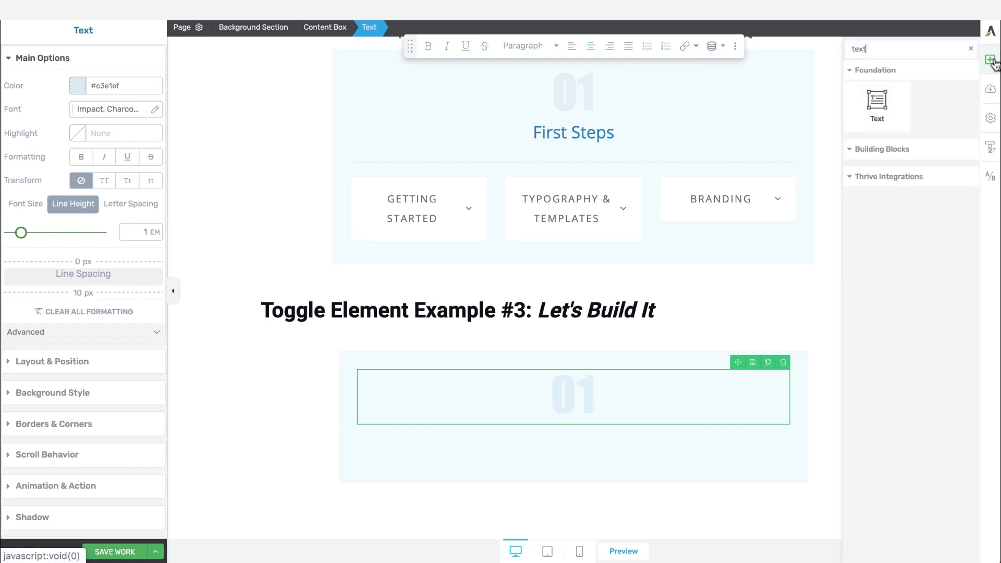
left_click_drag(879, 99, 602, 409)
type("First Steps")
Step: Color the "First Steps" text blue #1789ba and set its font to Roboto, regular weight 400
left_click(76, 85)
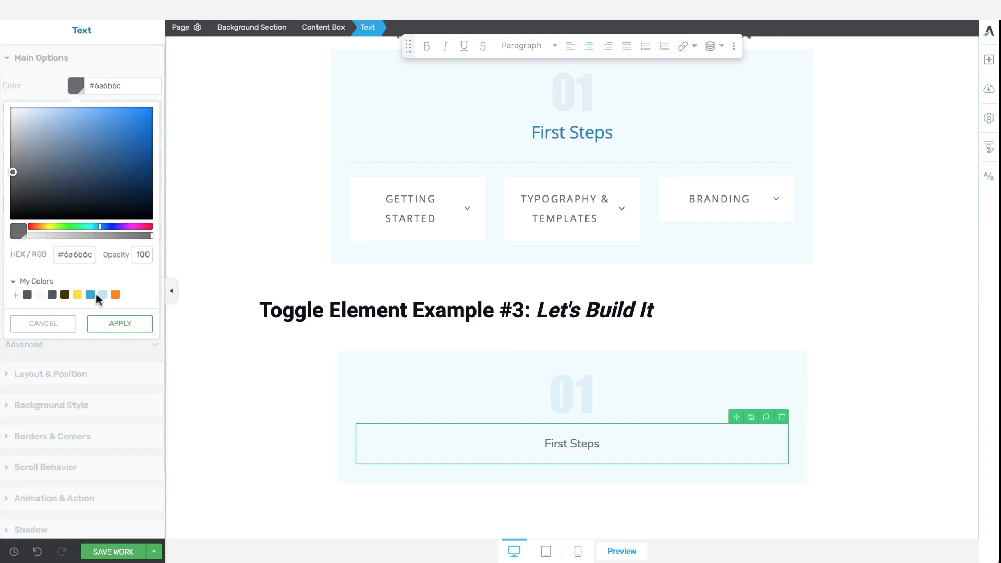
left_click(125, 293)
left_click(117, 322)
left_click(83, 116)
type("Roboto")
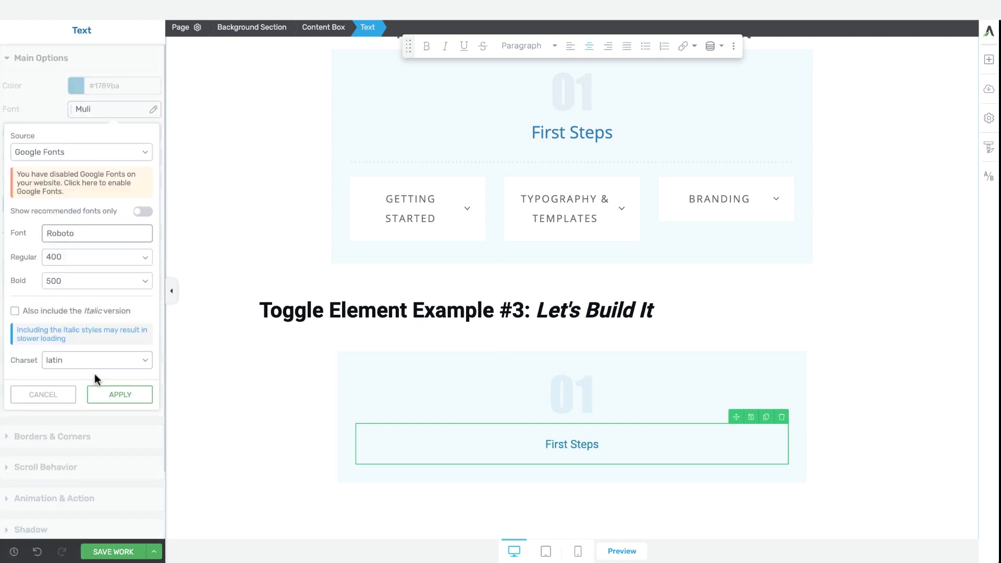
left_click(120, 393)
Step: Enlarge the "First Steps" text, reduce its line spacing and deselect it
left_click_drag(23, 233, 32, 233)
left_click_drag(96, 292, 96, 282)
left_click(948, 130)
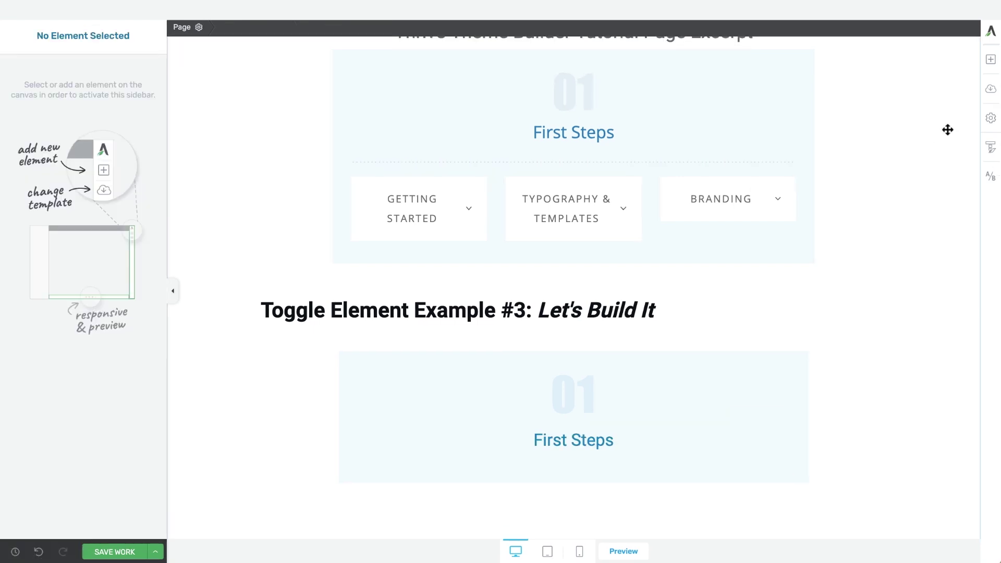
Step: Add a Divider element below the "First Steps" text inside the content box
left_click(991, 61)
type("divider")
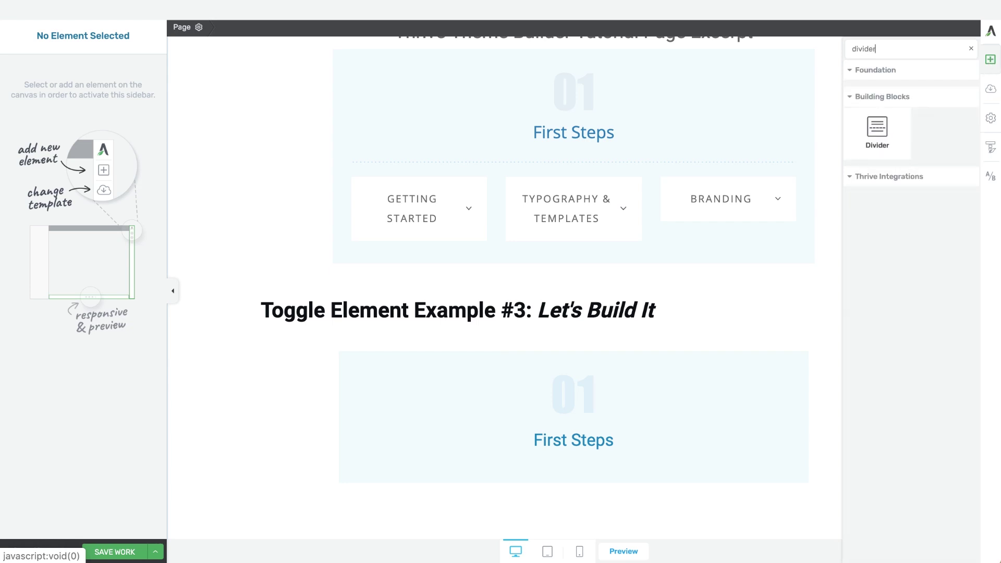
left_click_drag(861, 133, 590, 453)
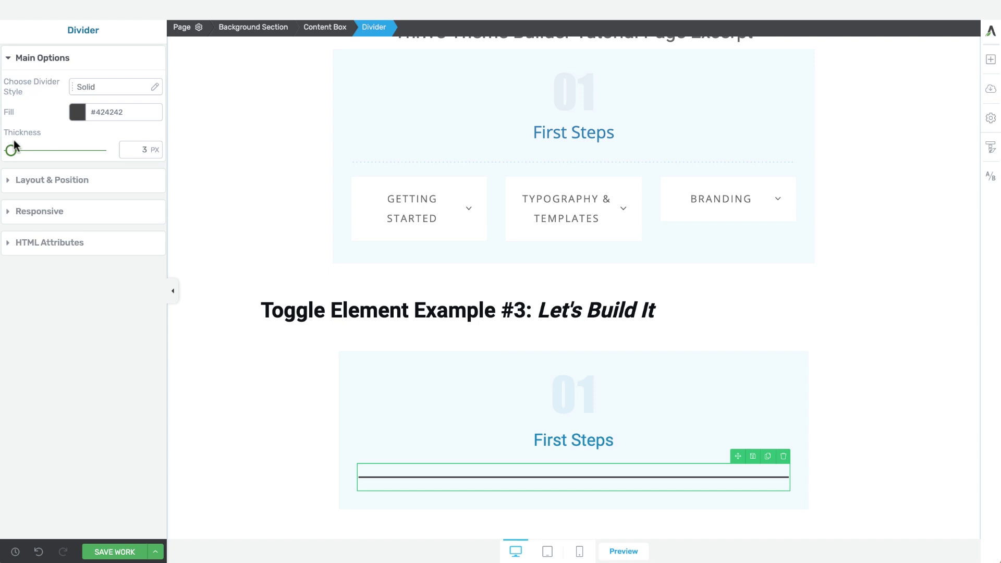
Step: Fill the divider with the saved light blue #c3e1ef and set its thickness to 5 px
left_click(78, 112)
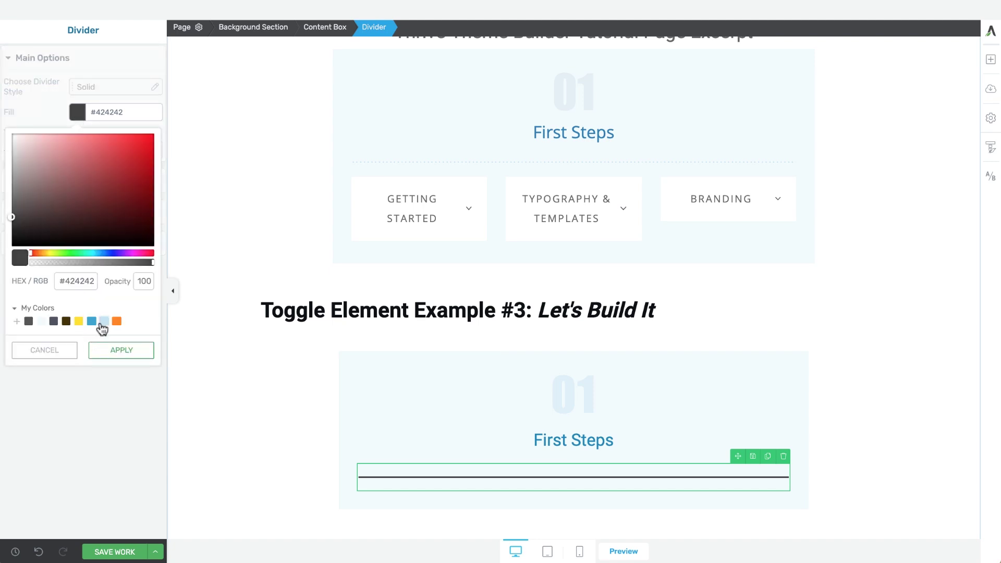
left_click(104, 322)
left_click(107, 348)
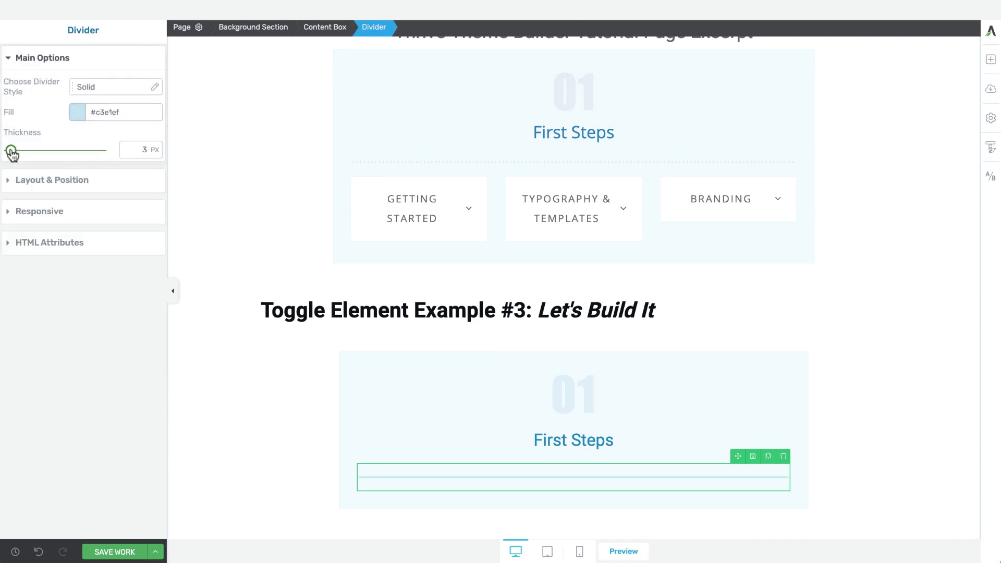
left_click_drag(11, 150, 13, 153)
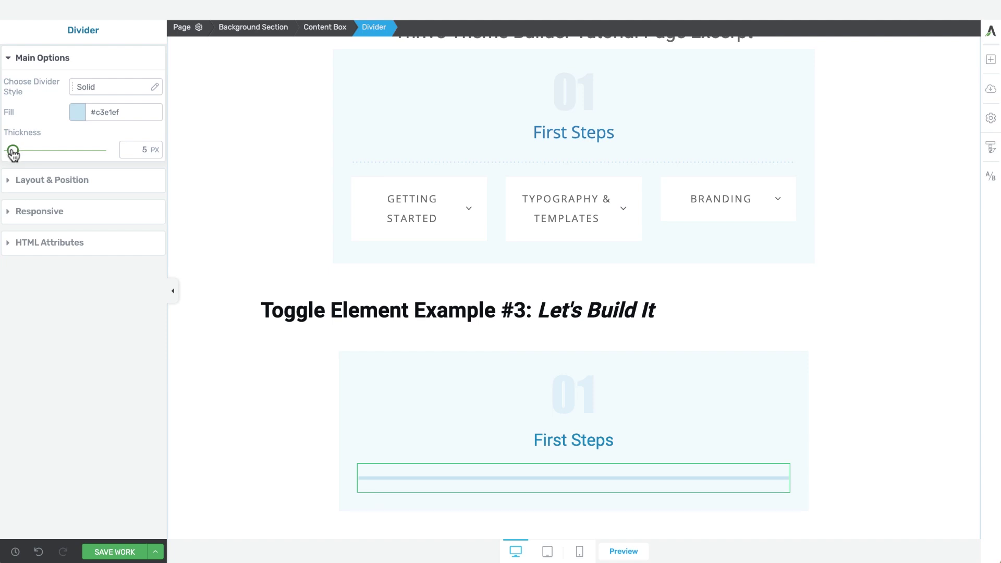
Step: Change the divider's style to Starred, apply it and deselect the divider
left_click(76, 86)
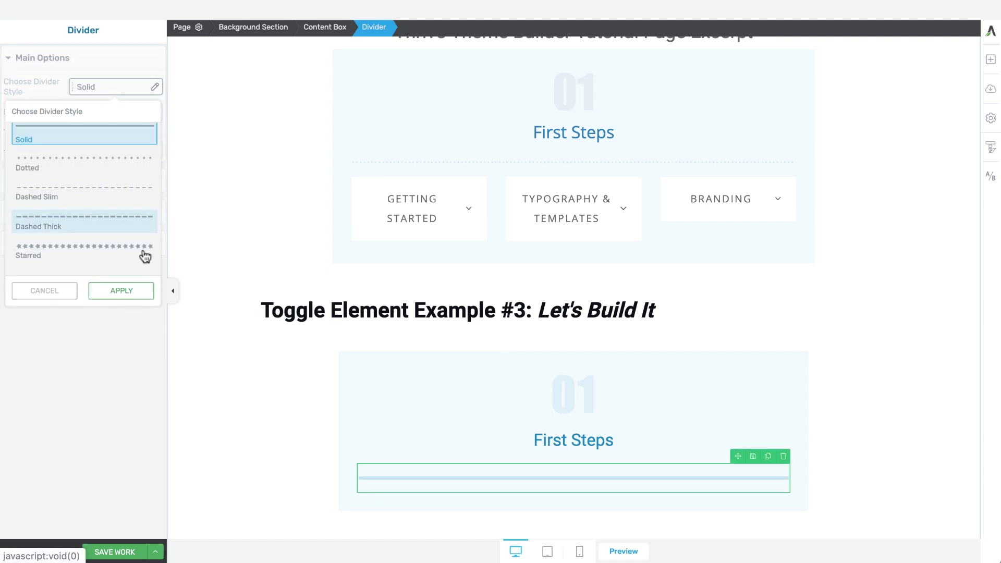
left_click(85, 256)
left_click(120, 294)
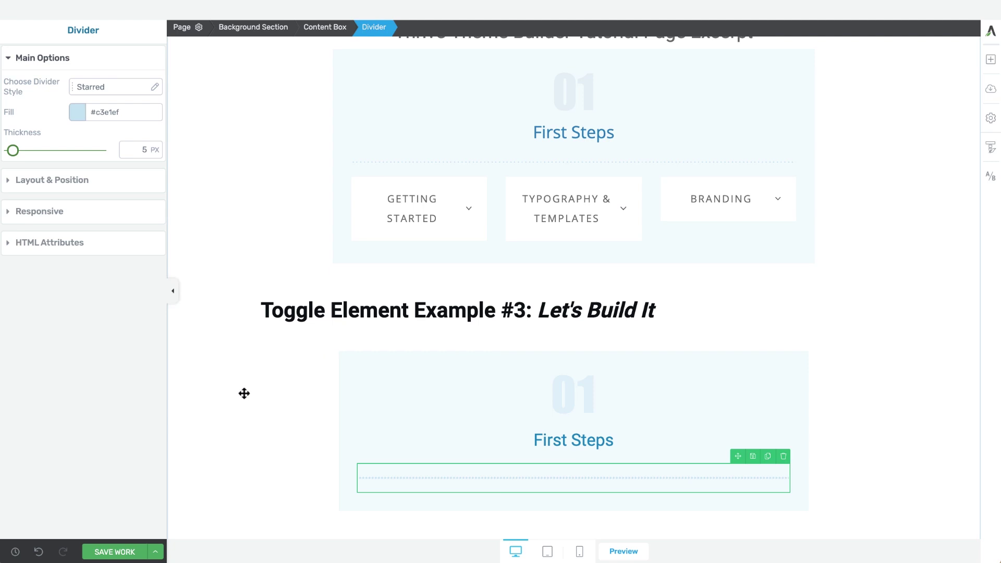
left_click(847, 412)
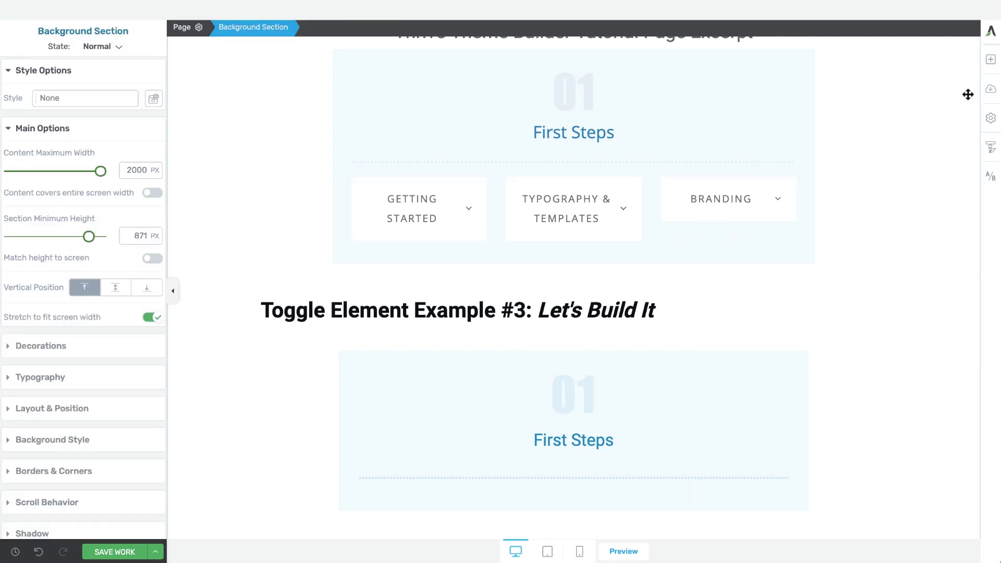
Step: Add a Toggle element below the divider inside the "First Steps" content box
left_click(992, 61)
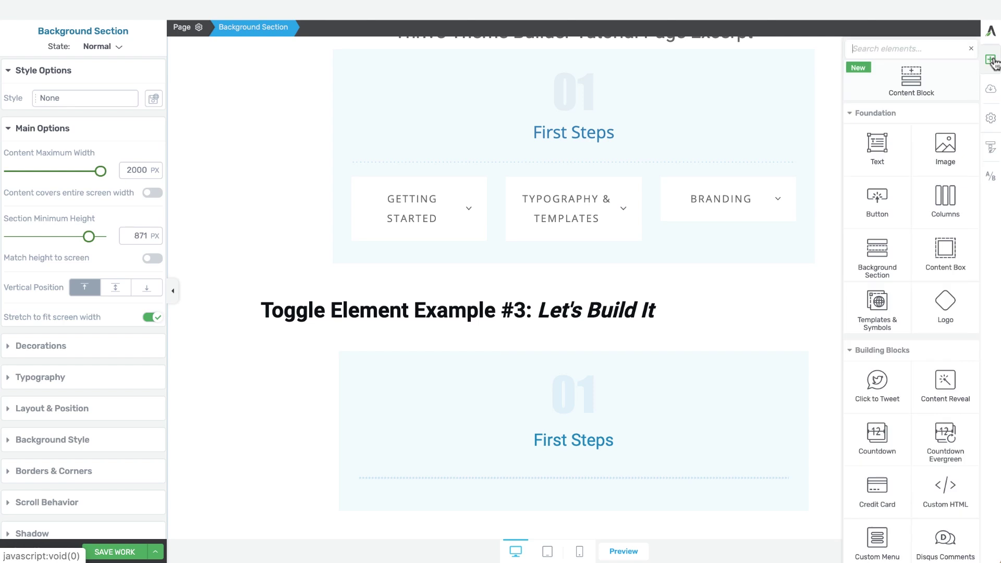
type("toggle")
left_click_drag(882, 111, 584, 436)
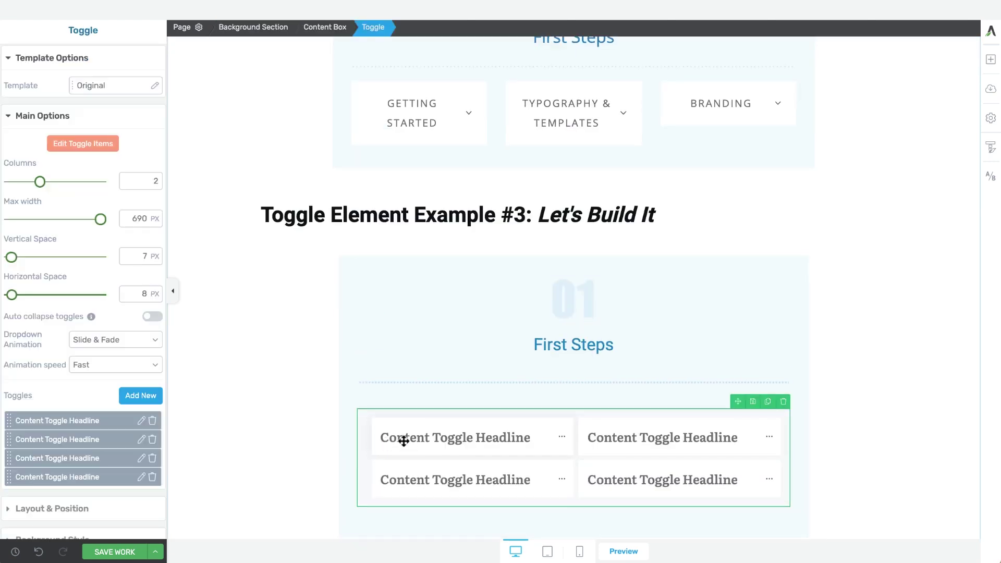
Step: Arrange the new Toggle element in 3 columns and remove its fourth toggle item
scroll(404, 441, "up", 1)
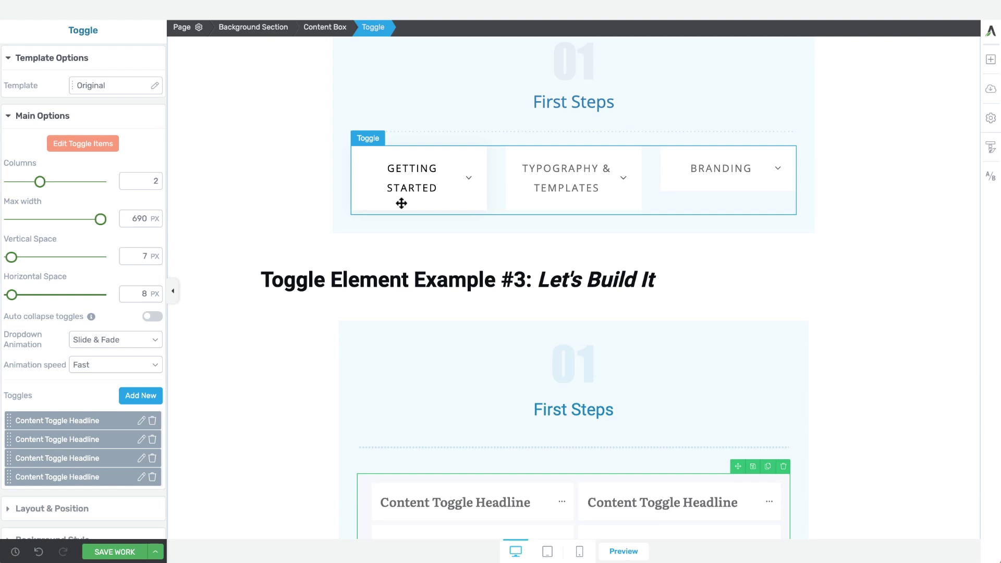
scroll(409, 501, "down", 1)
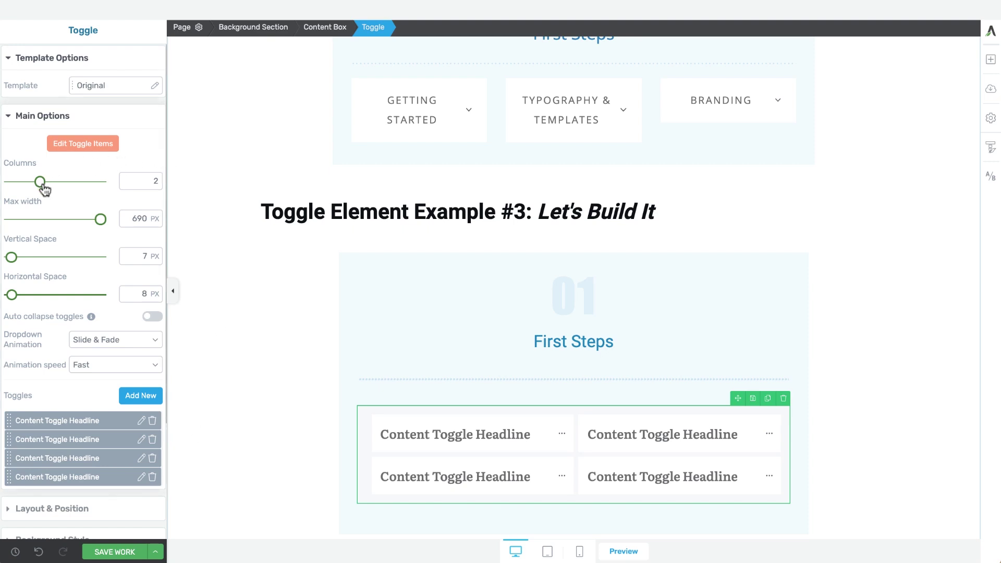
left_click_drag(51, 180, 57, 180)
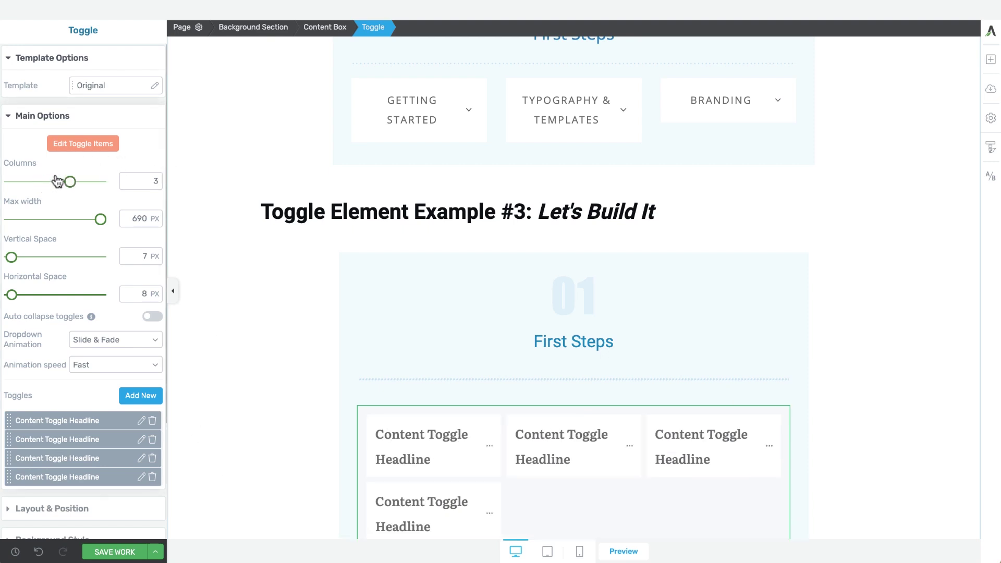
left_click(153, 477)
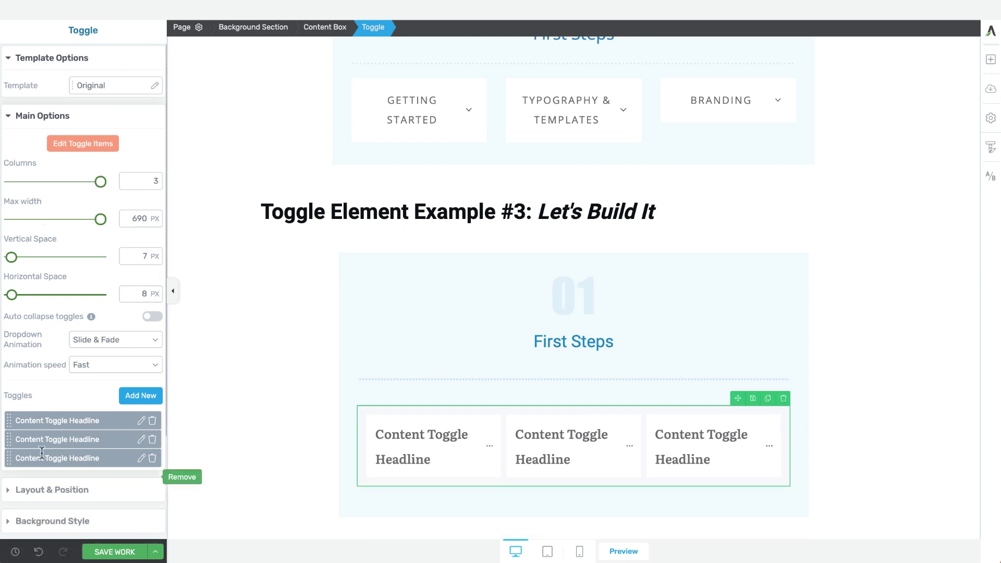
Step: Clear the Toggle element's background color to None and set its horizontal space to 30 px
scroll(52, 433, "down", 1)
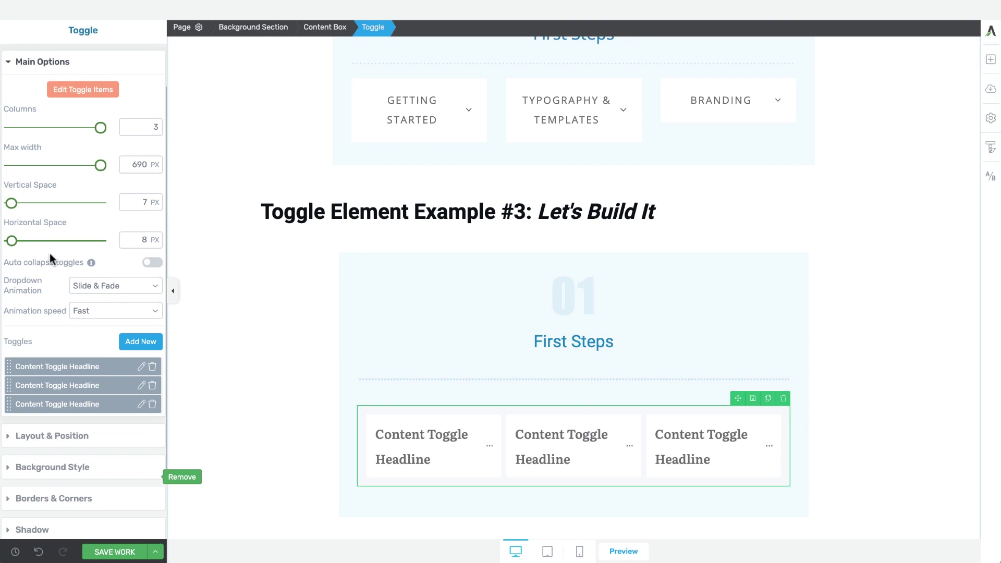
left_click(47, 469)
left_click(9, 257)
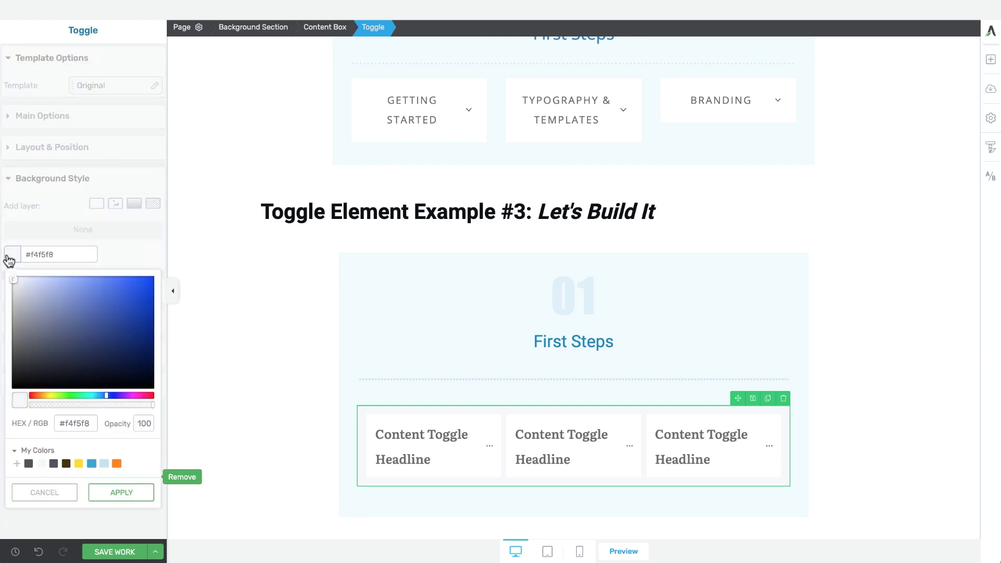
left_click(20, 402)
left_click(120, 493)
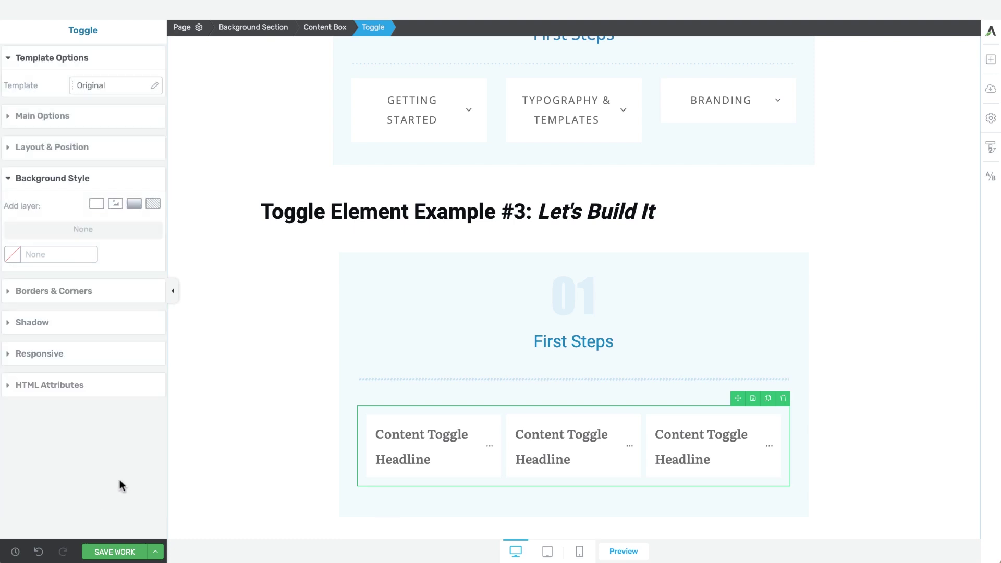
left_click(82, 119)
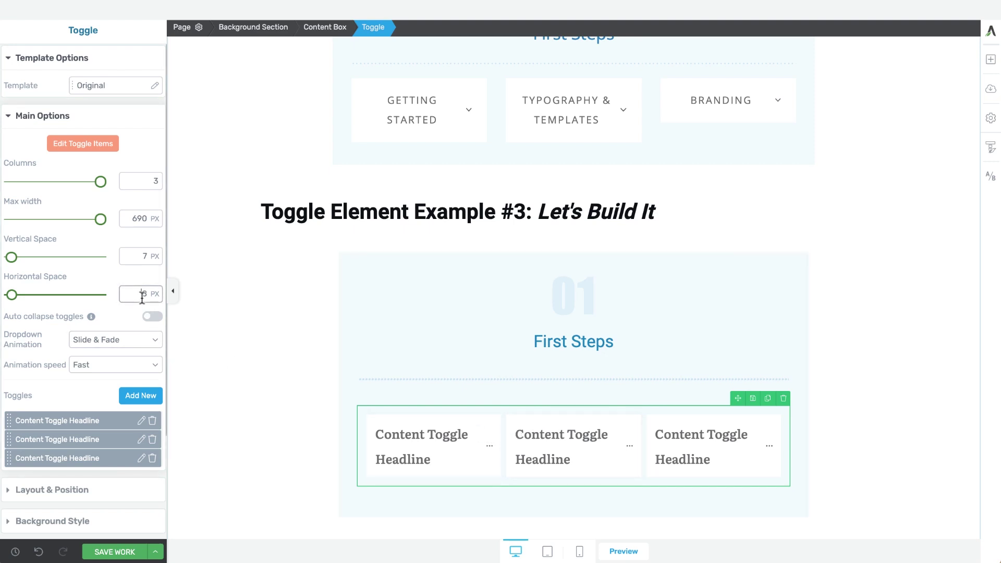
type("30")
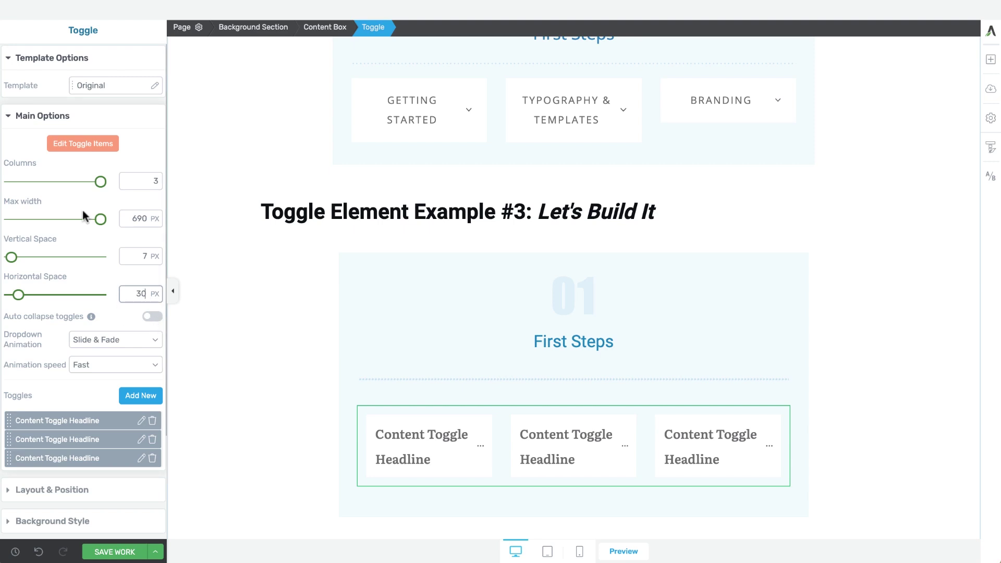
Step: Edit the grouped toggle items, replacing their title icon with the light downward chevron at size 9 px
left_click(82, 146)
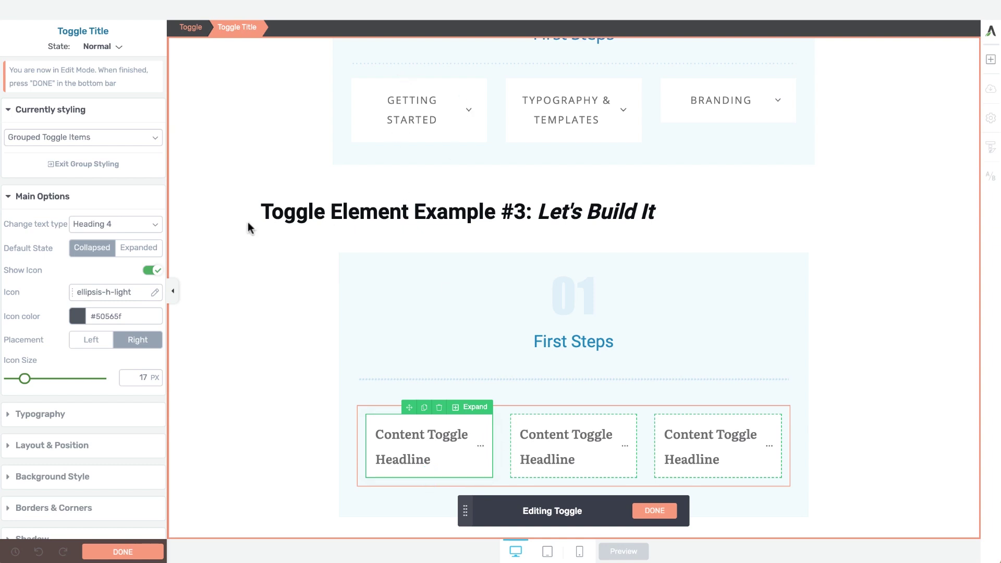
left_click(113, 299)
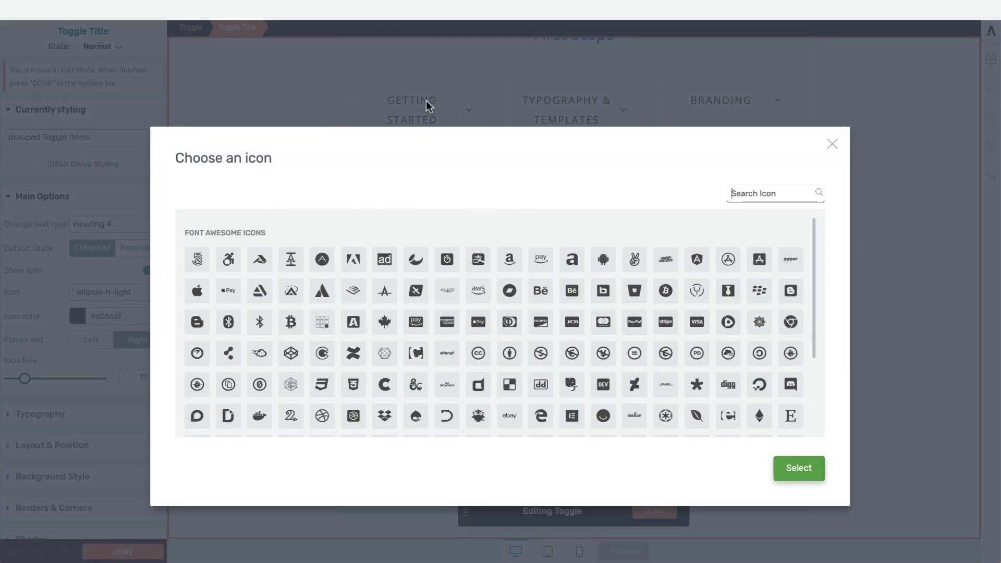
type("chevron")
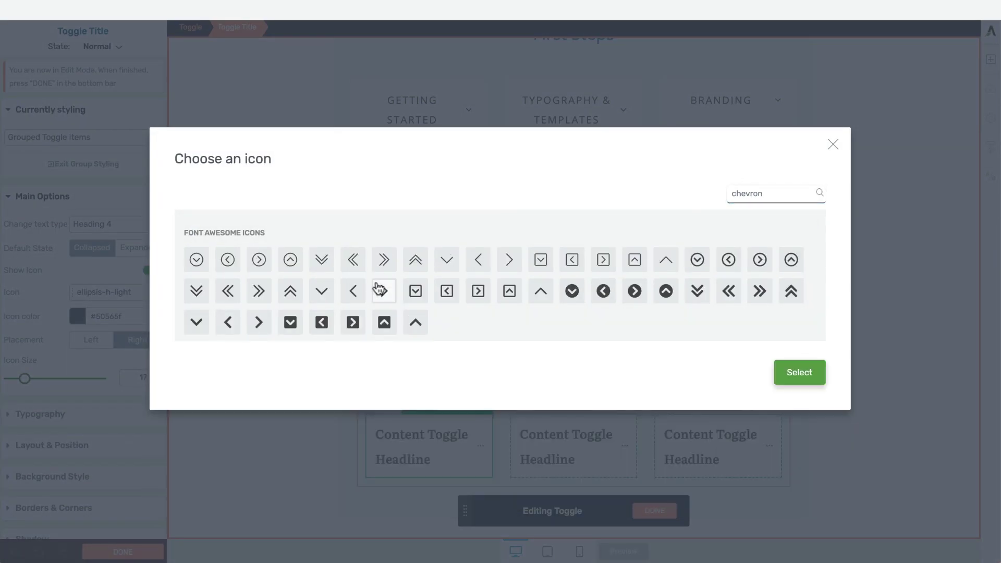
left_click(444, 261)
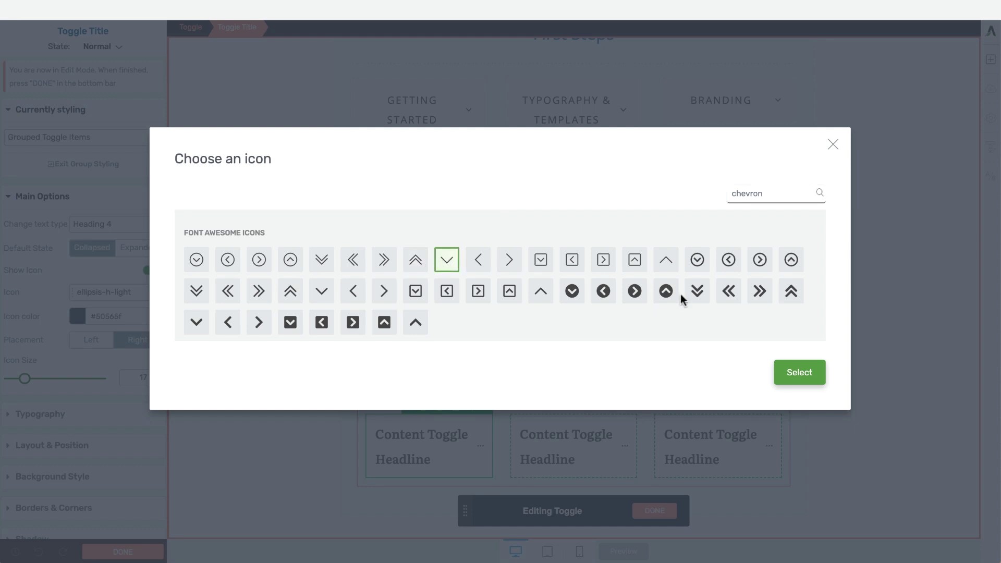
left_click(798, 373)
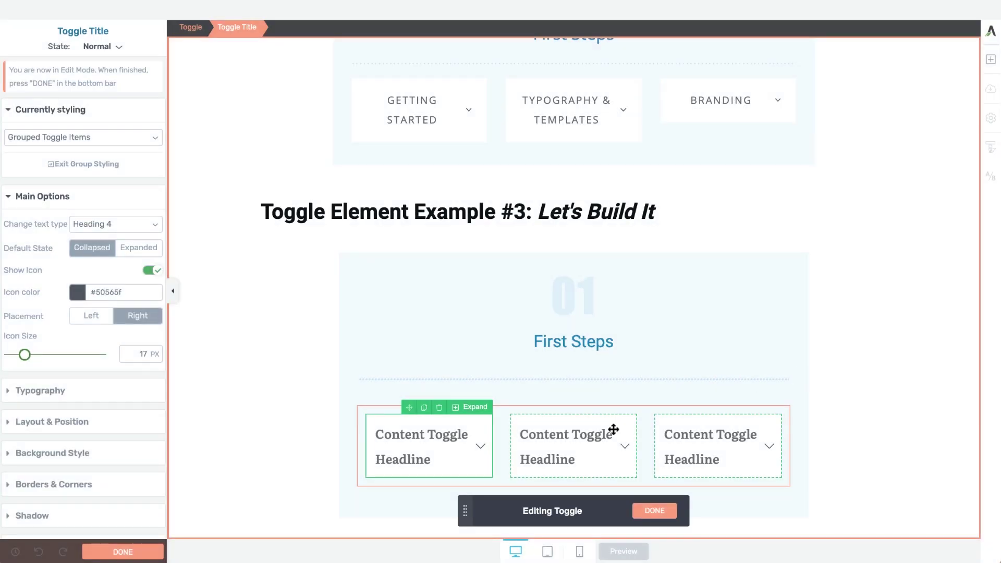
left_click_drag(26, 361, 18, 364)
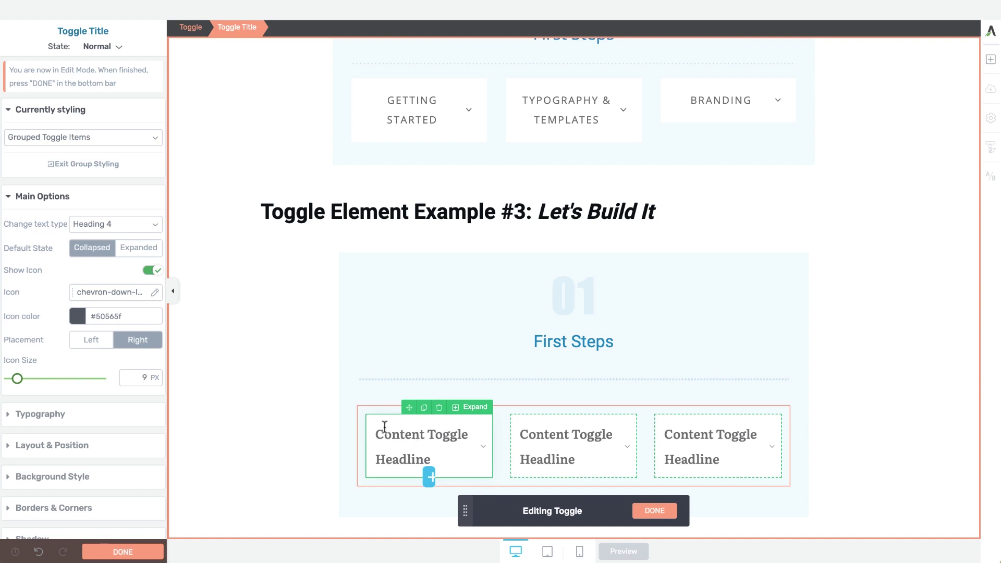
Step: Set the grouped toggle titles' font size to 18 px
left_click(32, 417)
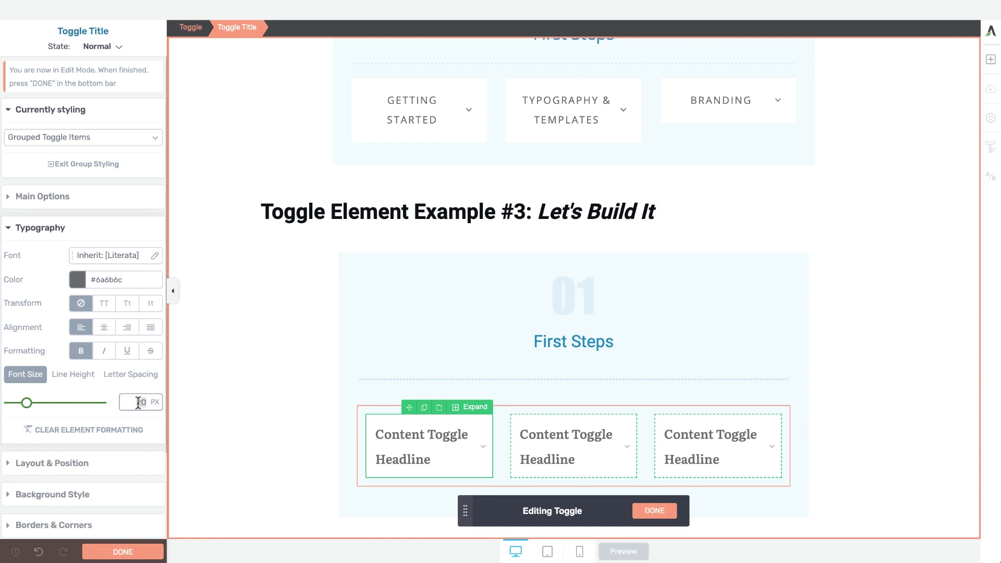
type("16")
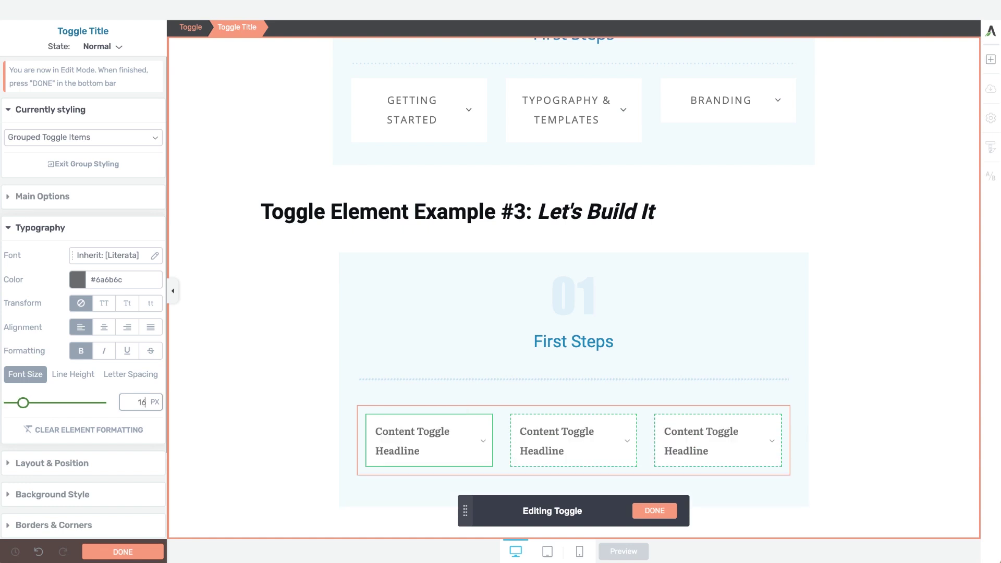
key("BackSpace")
type("8")
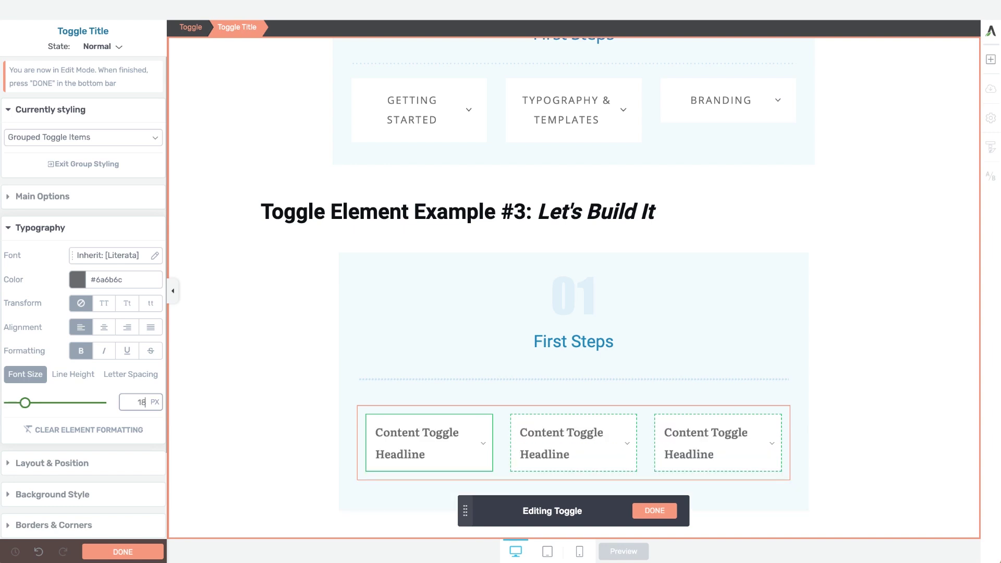
Step: Set the grouped toggle titles' font to Open Sans from Google Fonts with regular weight 300
left_click(118, 263)
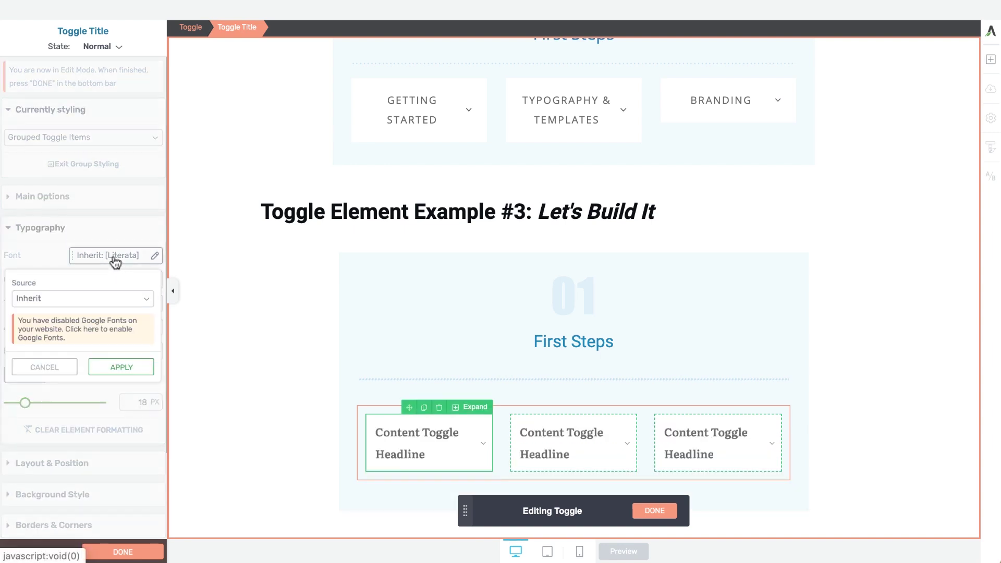
left_click(92, 299)
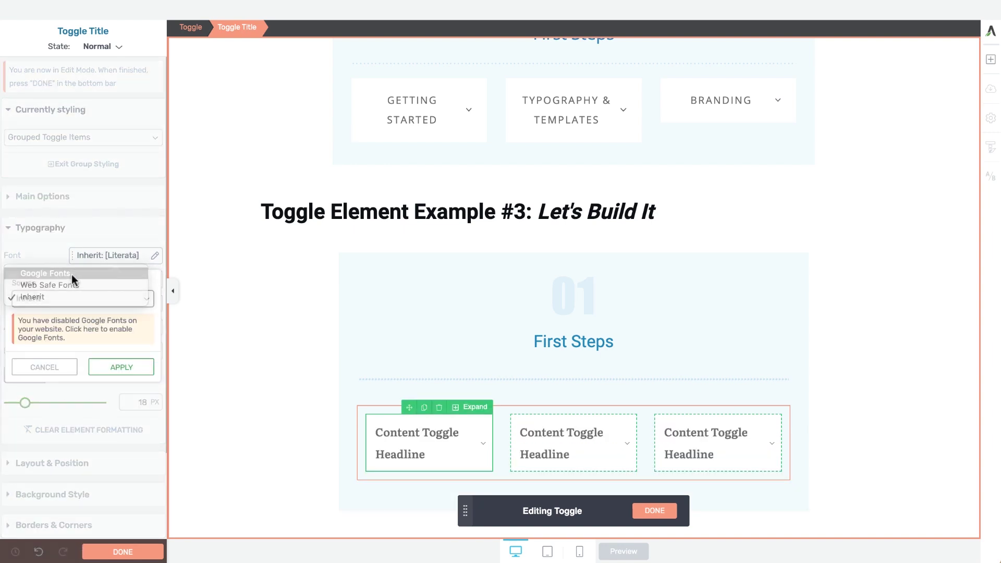
left_click(71, 275)
left_click(76, 367)
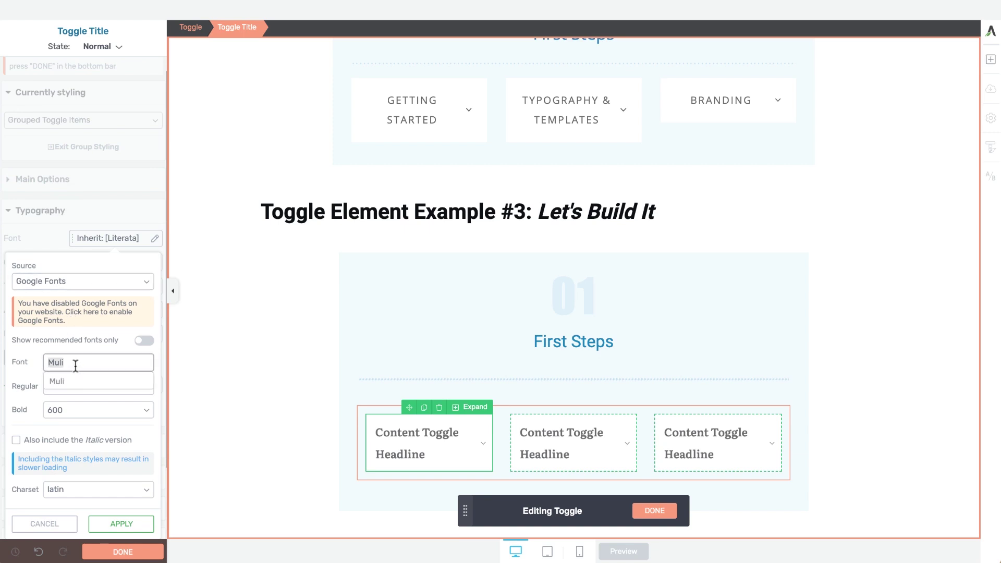
type("Open")
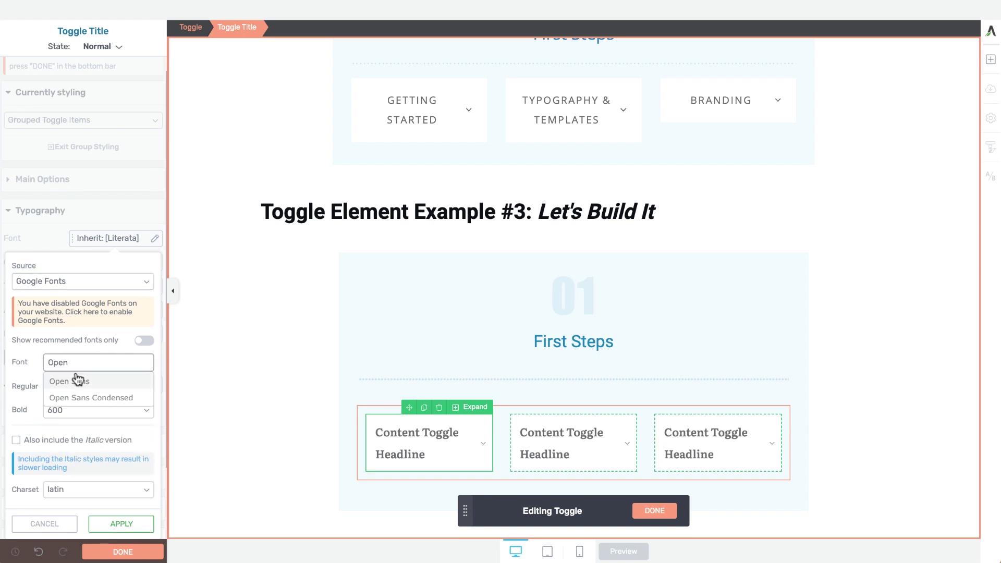
left_click(76, 381)
left_click(76, 388)
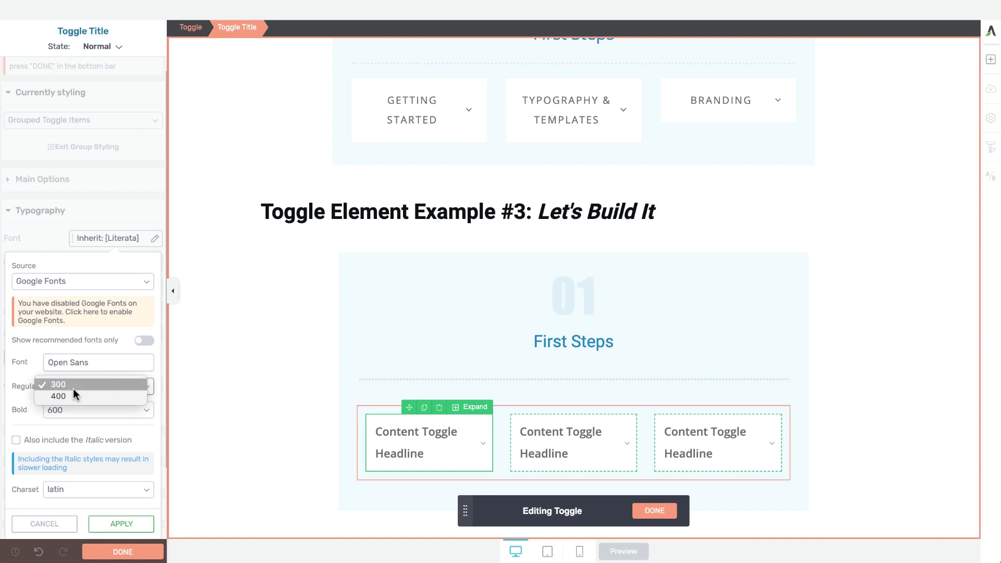
left_click(73, 389)
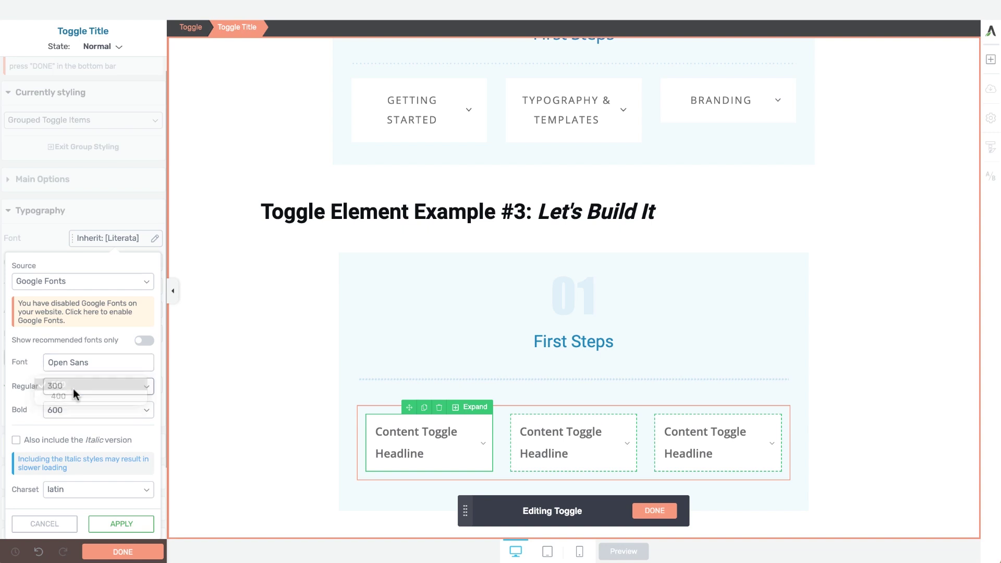
left_click(123, 525)
Step: Center the grouped toggle titles, remove their bold formatting and transform them to uppercase
left_click(105, 311)
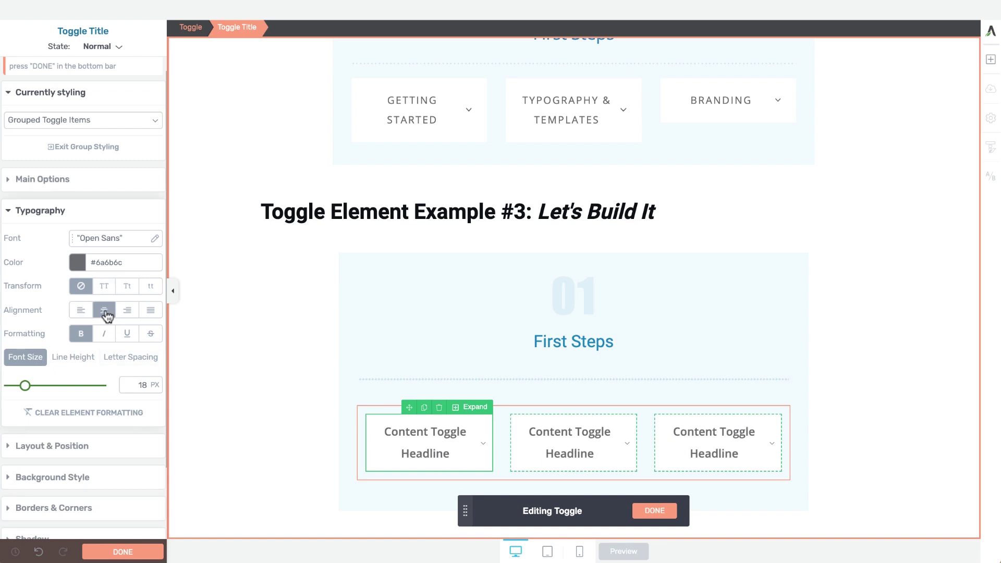
left_click(83, 336)
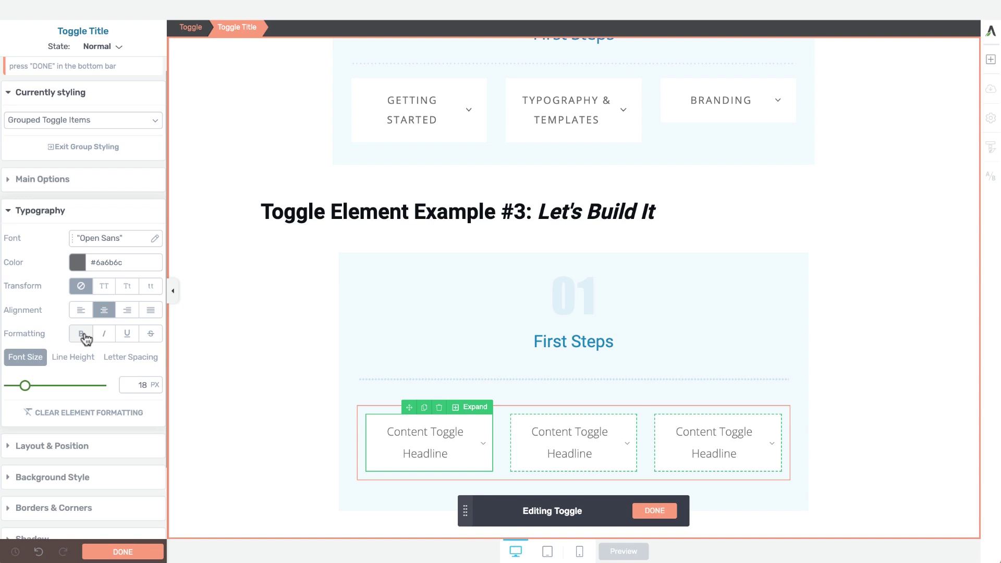
left_click(106, 289)
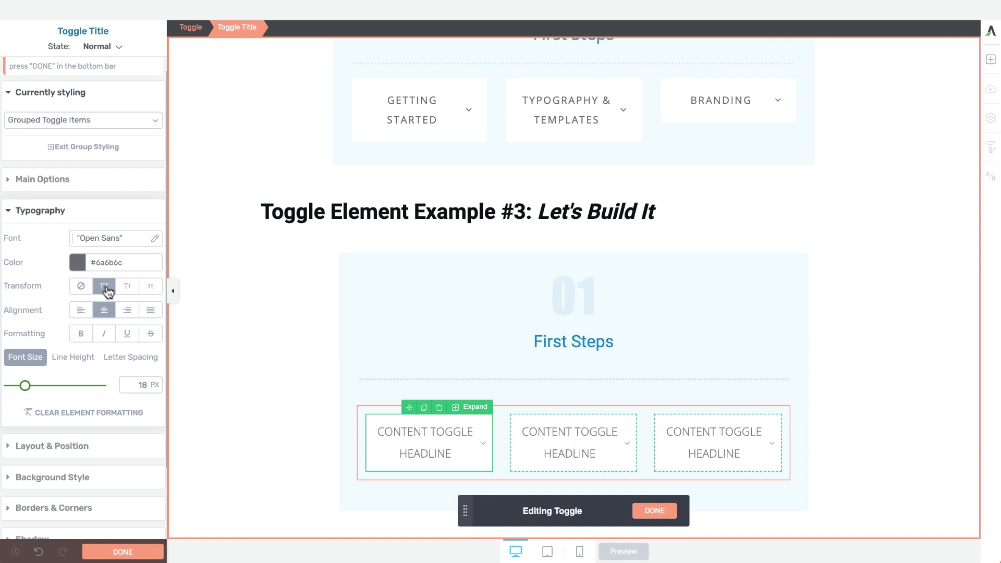
Step: Rename the three toggle titles in the First Steps section to GETTING STARTED, TYPOGRAPHY & TEMPLATES and BRANDING
left_click(385, 433)
triple_click(385, 433)
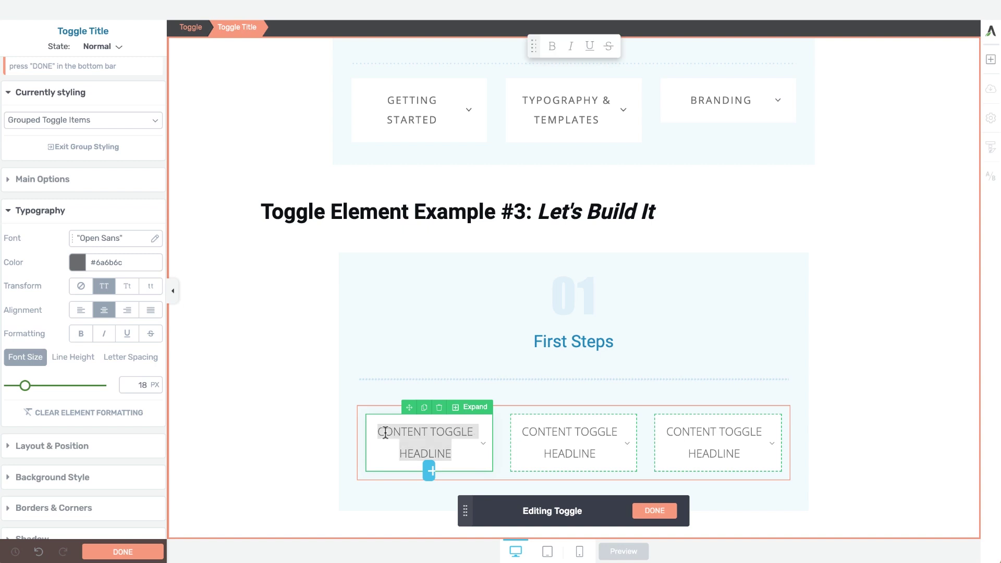
type("G")
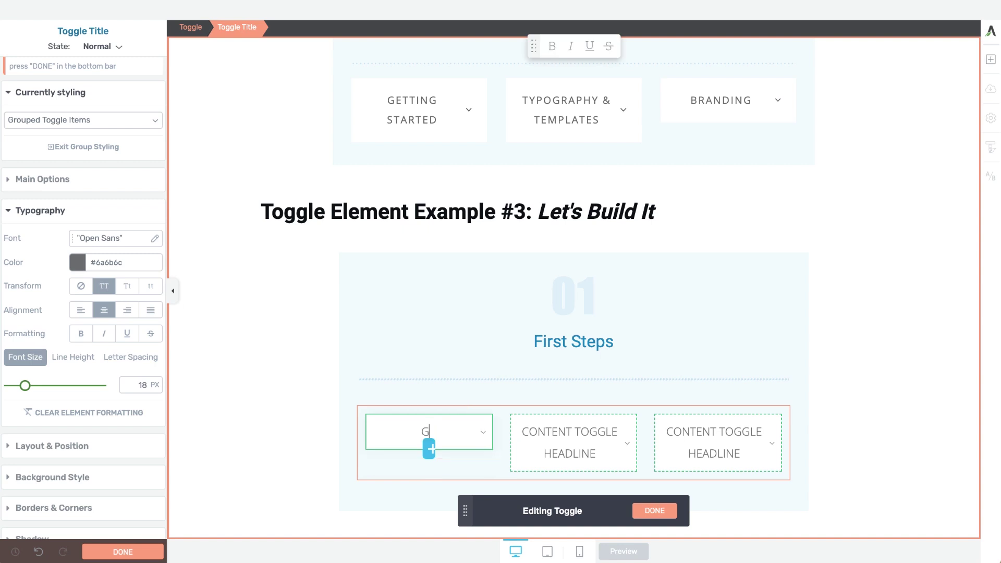
type("ETTING ")
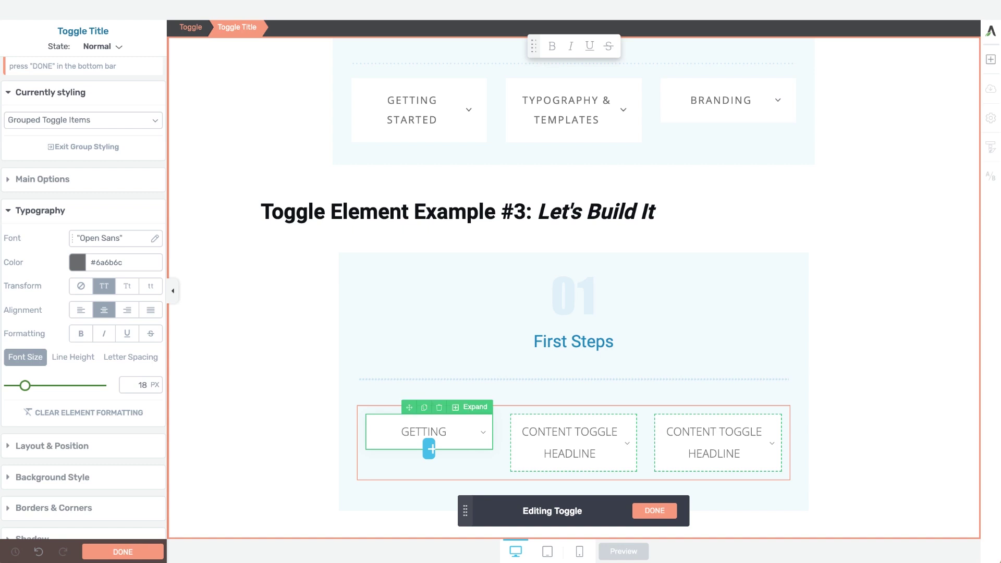
type("STARTED")
key("Tab")
type("TY")
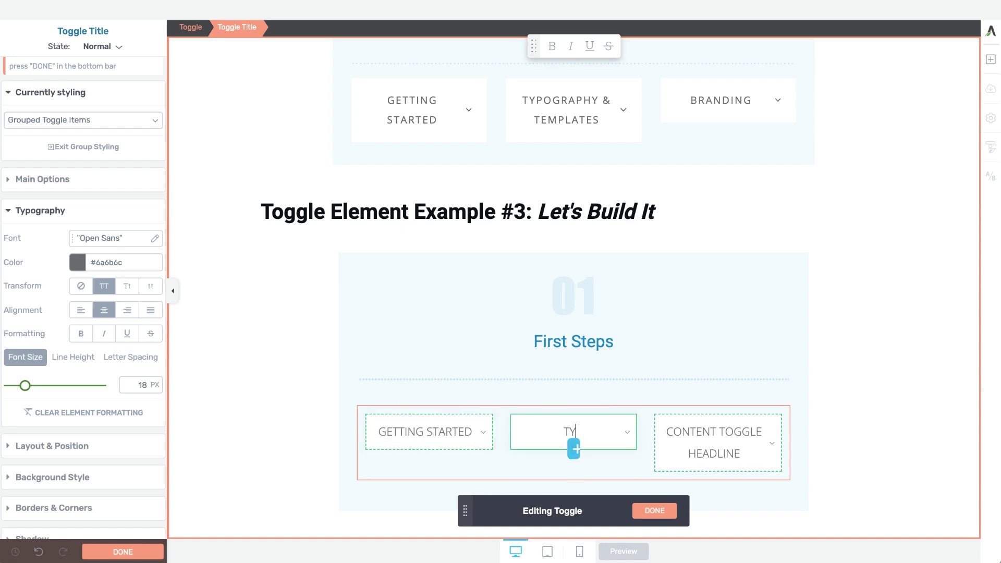
type("POGRAPHY & TEMPLATES")
key("Tab")
type("BRANDING")
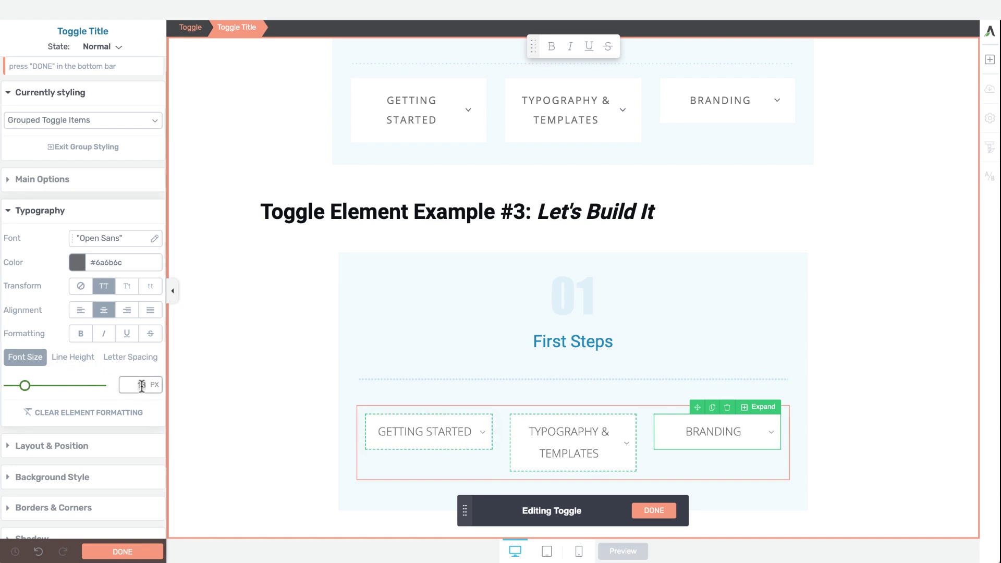
Step: Set the grouped toggle titles' font size to 16 px and letter spacing to 2 px
type("16")
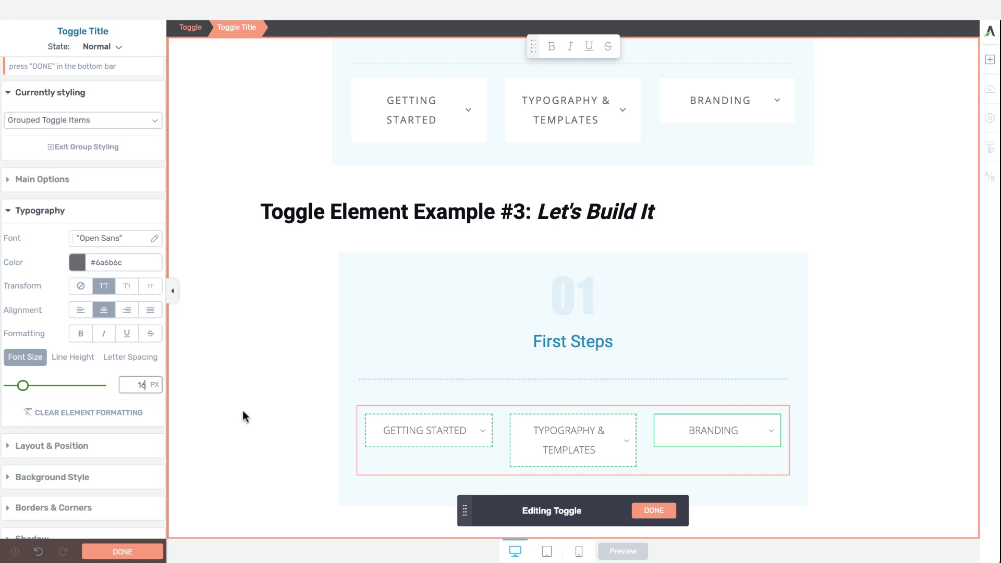
left_click(71, 359)
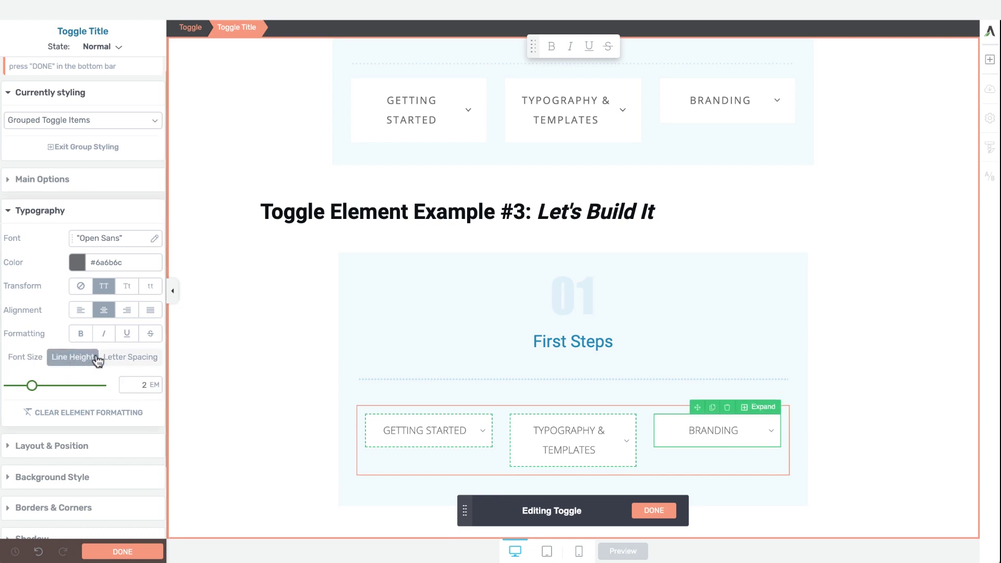
left_click(106, 358)
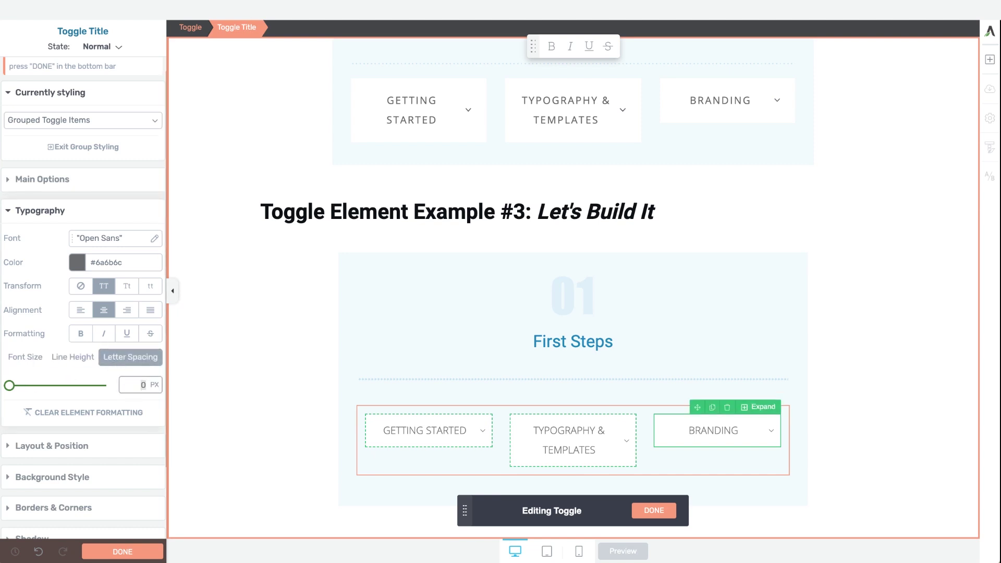
type("2")
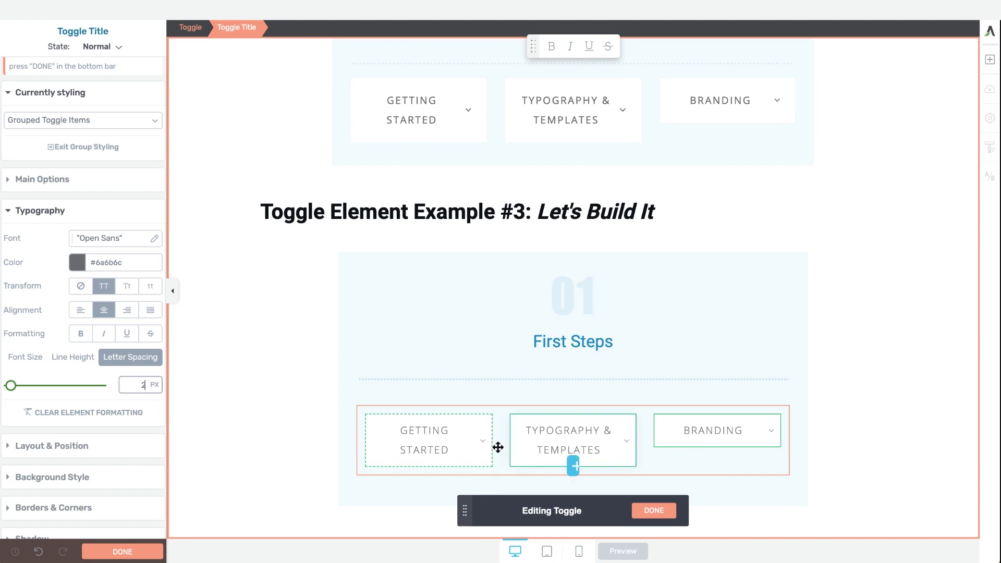
Step: Set the grouped toggle titles' padding to 20 px on all sides and change their text color to #555555
left_click(43, 445)
left_click(77, 367)
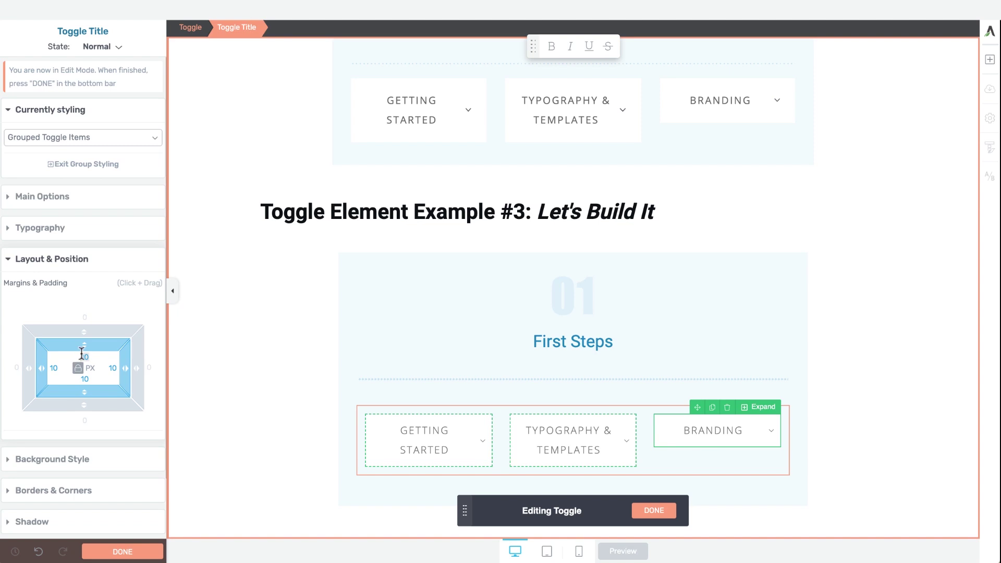
type("20")
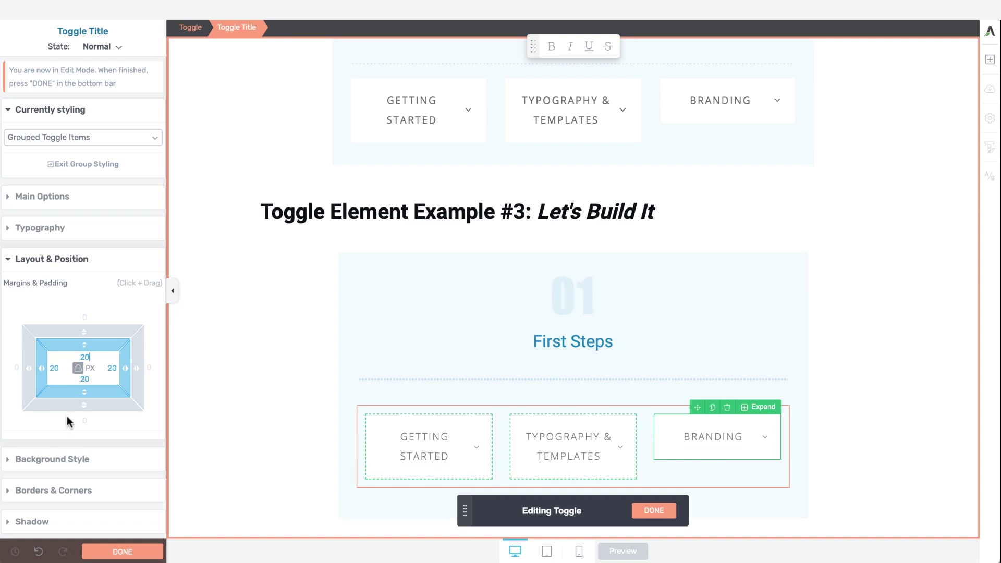
left_click(77, 368)
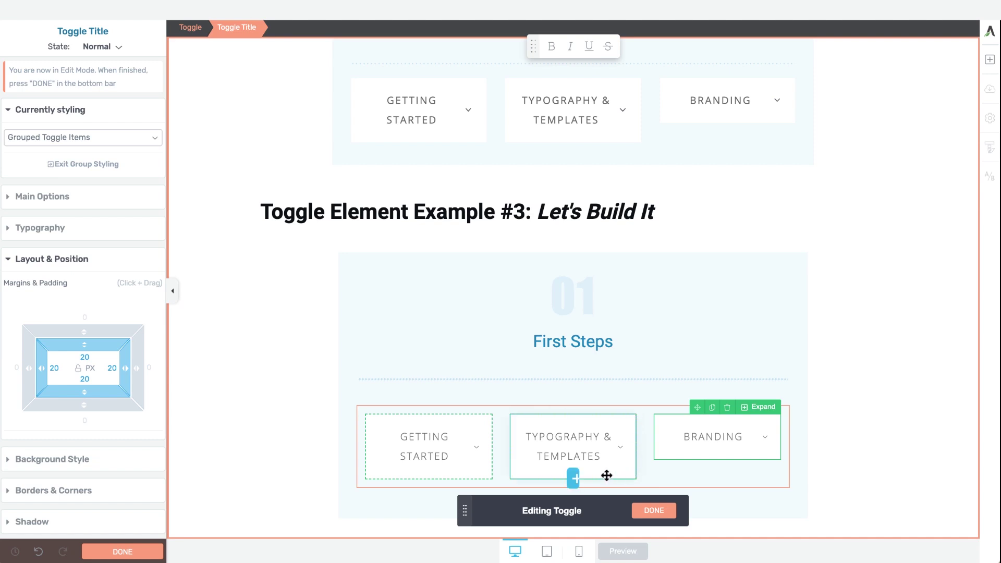
left_click(543, 436)
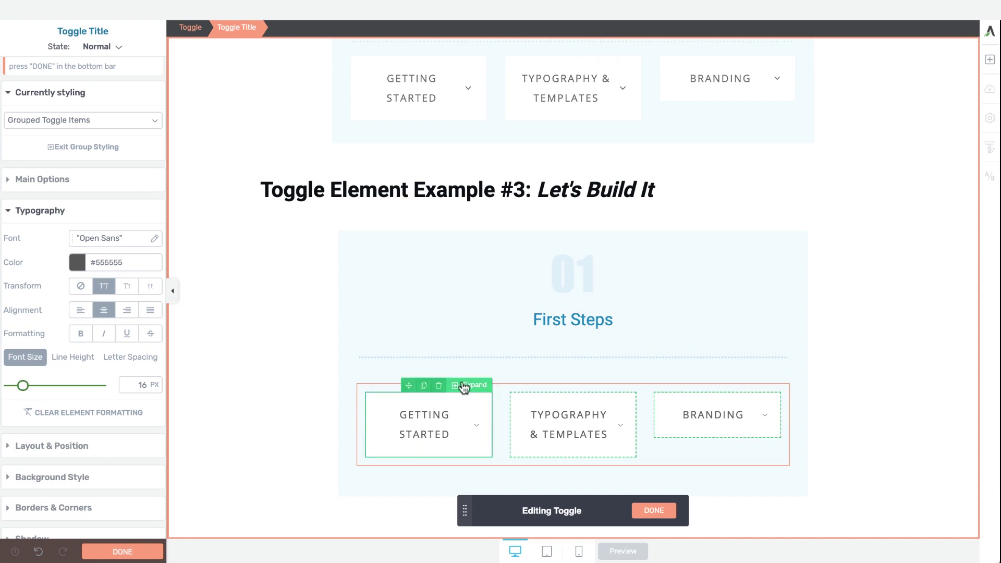
Step: Expand the Getting Started toggle and delete the placeholder text element from its content
left_click(464, 386)
scroll(433, 407, "down", 4)
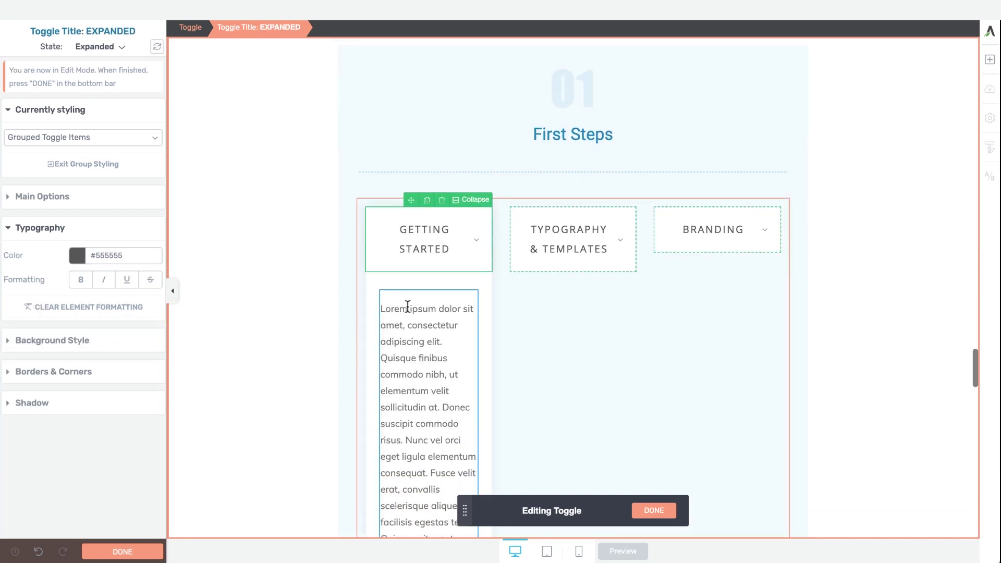
left_click(408, 308)
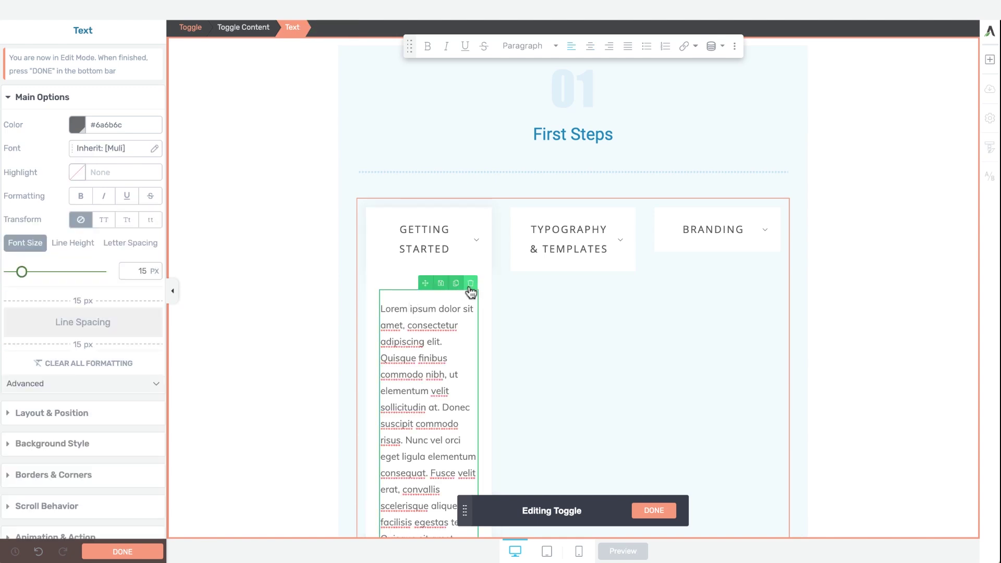
left_click(471, 284)
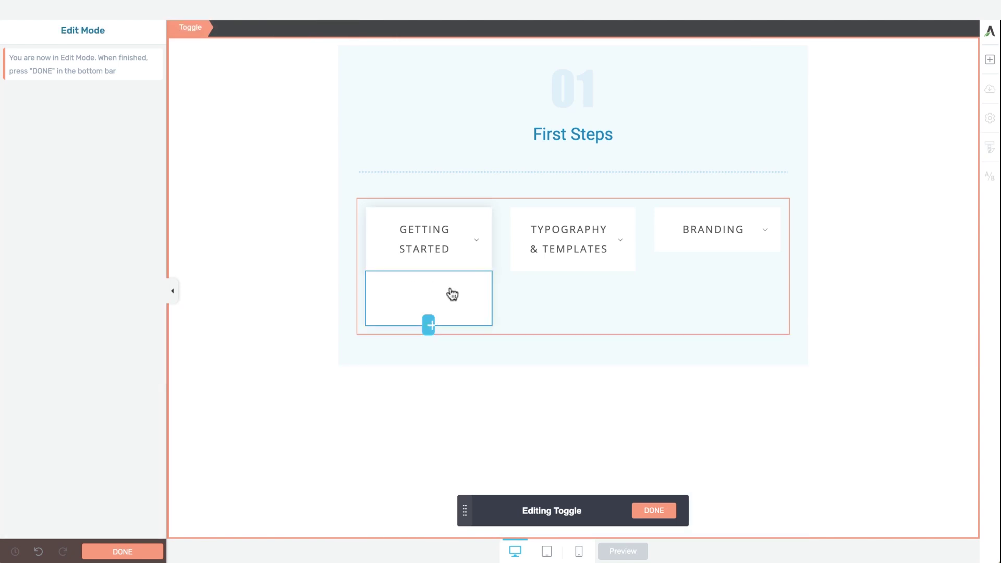
Step: Add a Post List element to the Getting Started toggle's content using the Narrow 02 template
left_click(990, 60)
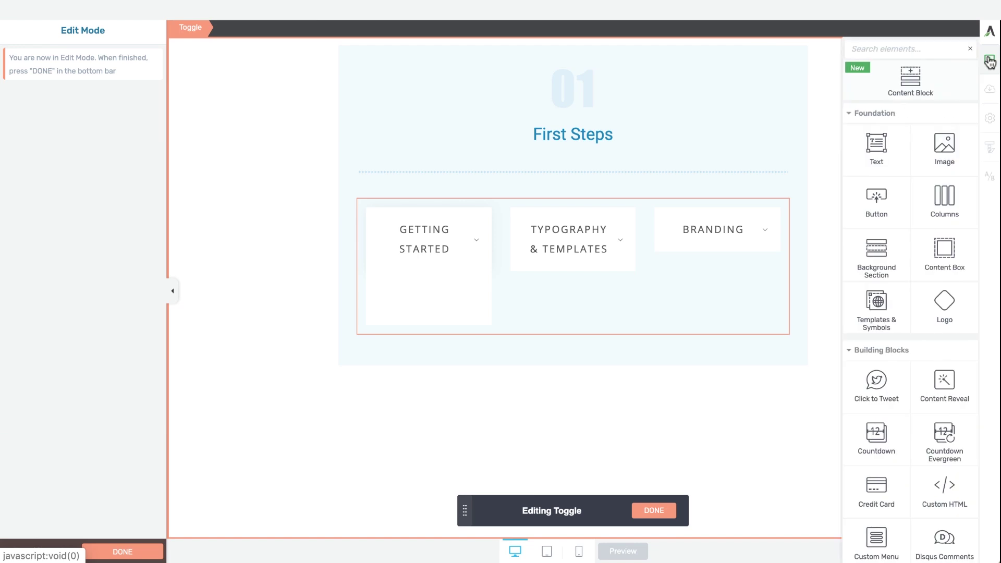
type("post")
left_click_drag(878, 131, 436, 302)
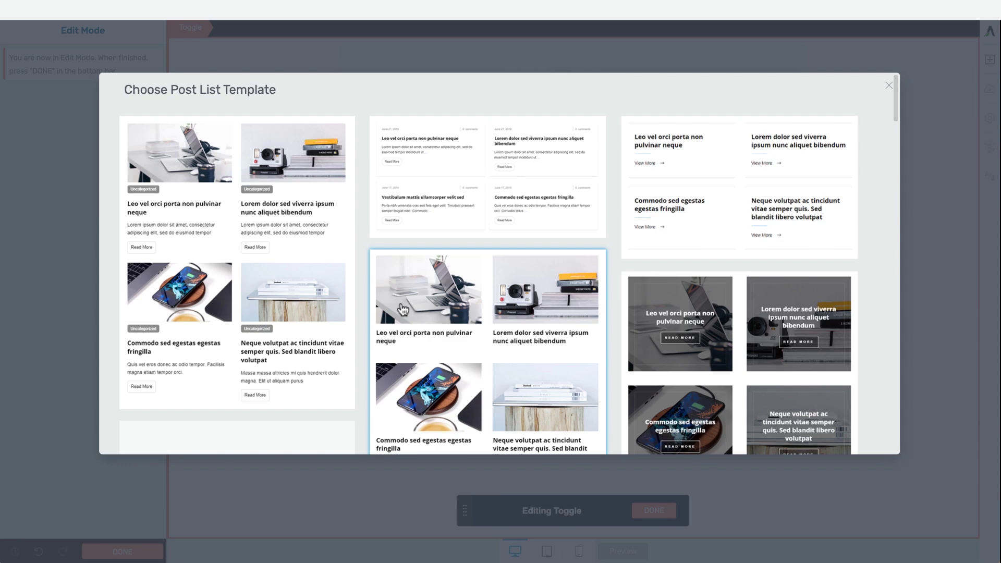
scroll(402, 313, "down", 5)
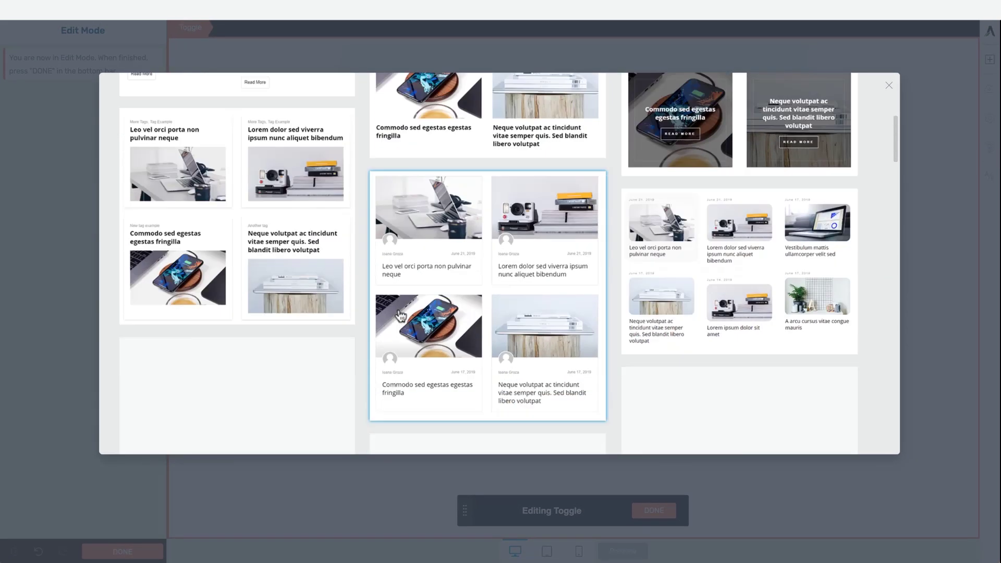
scroll(400, 315, "down", 6)
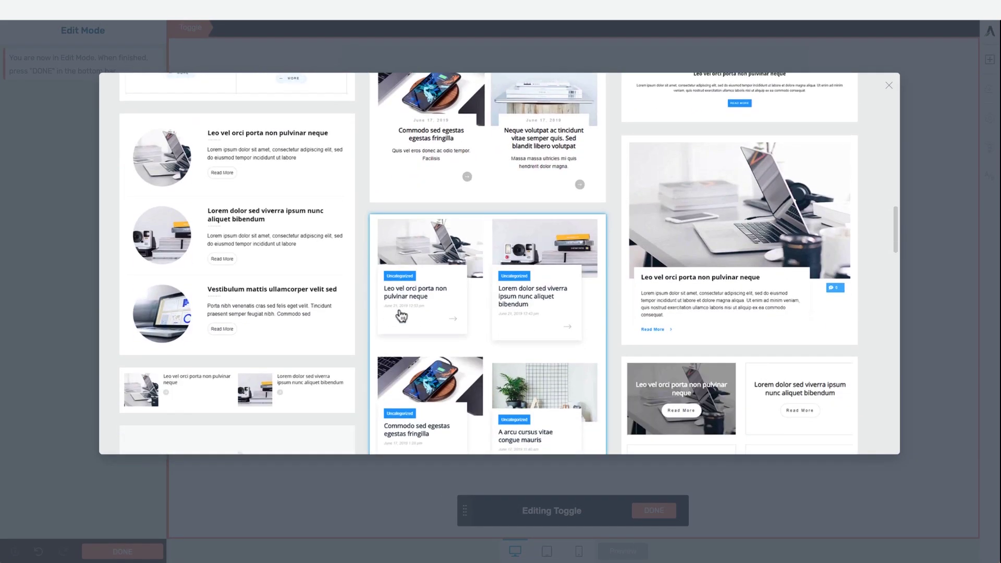
scroll(402, 316, "down", 1)
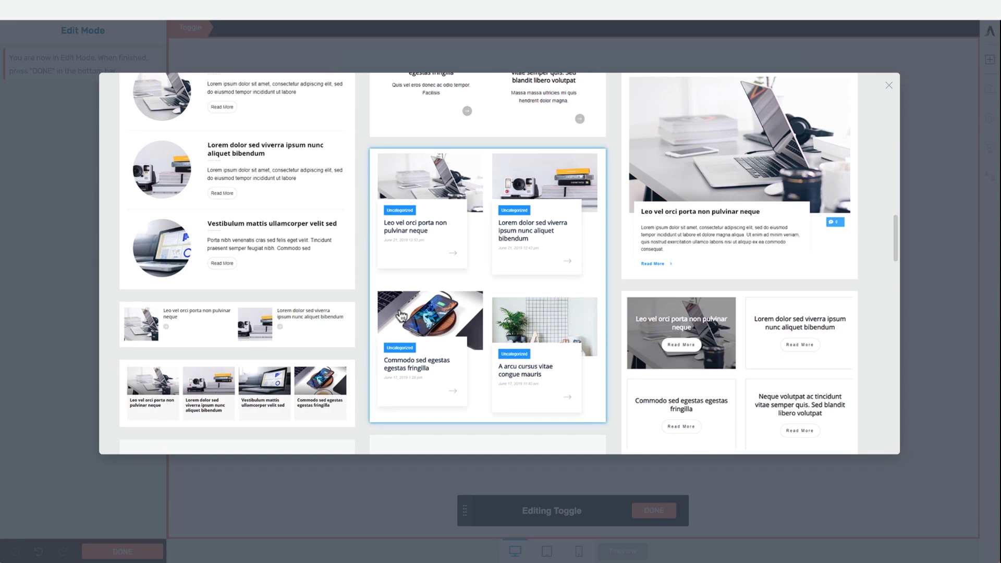
scroll(401, 315, "down", 4)
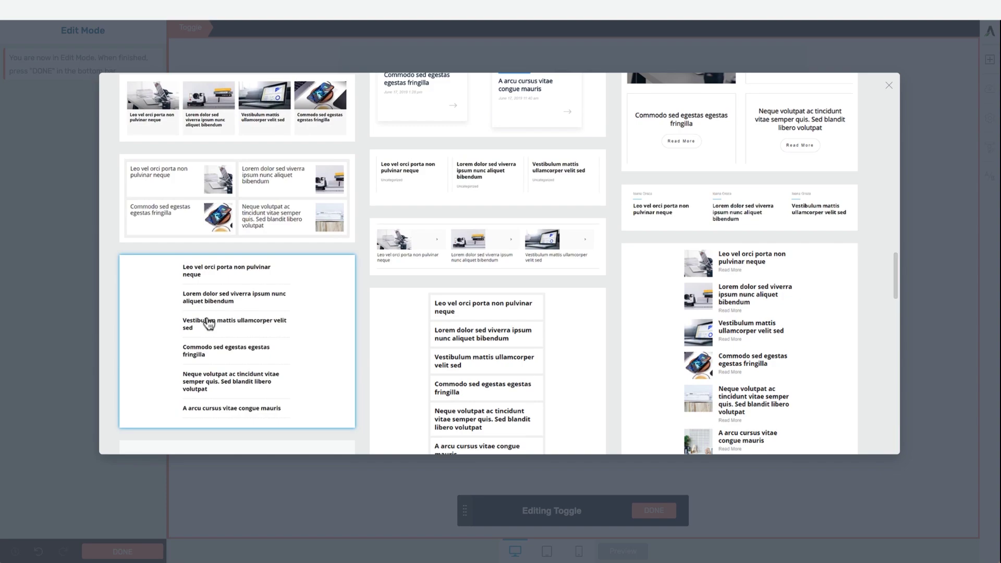
left_click(207, 317)
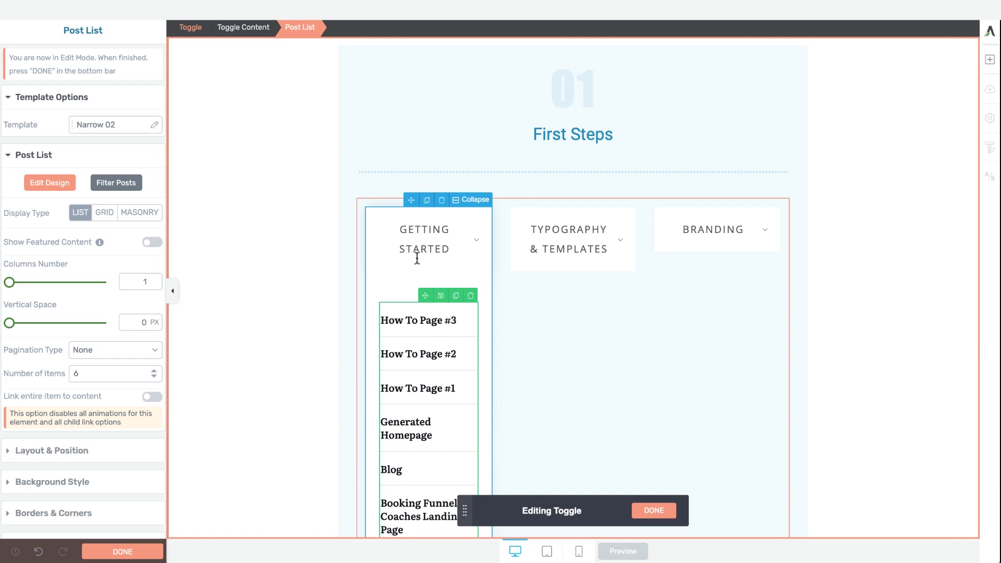
Step: Open the post list's post filter and set its custom query to display Pages instead of Posts
scroll(416, 312, "down", 2)
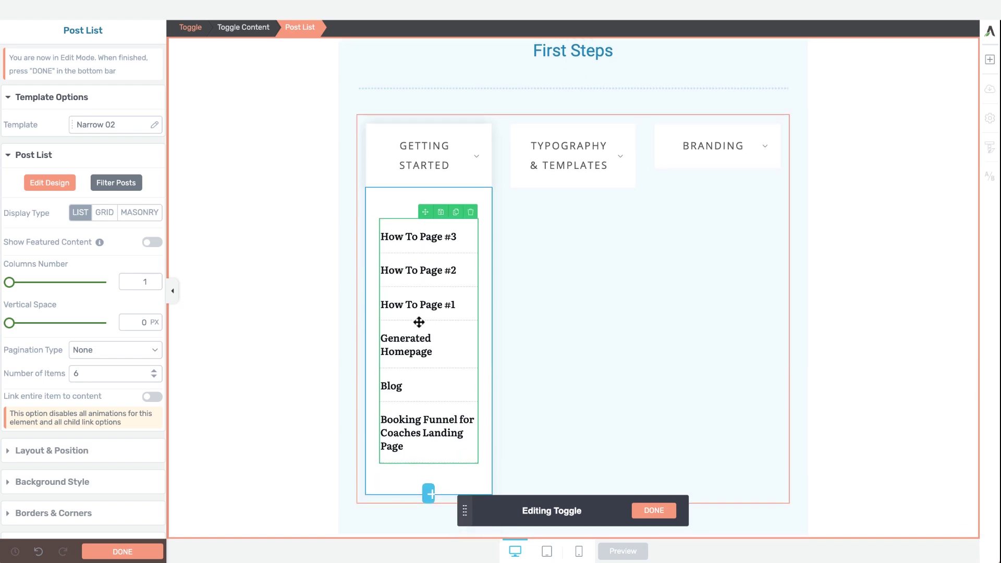
left_click(123, 183)
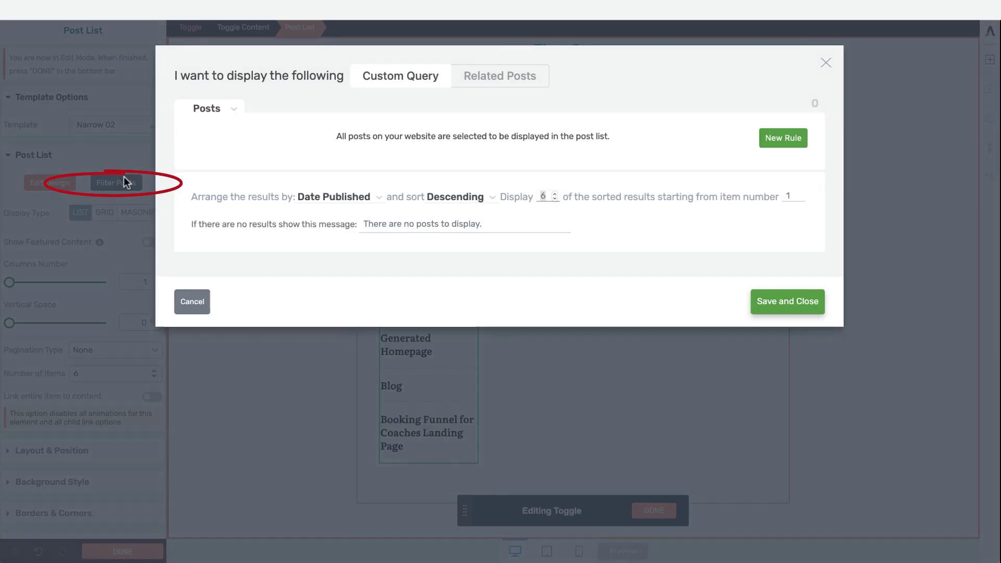
left_click(214, 109)
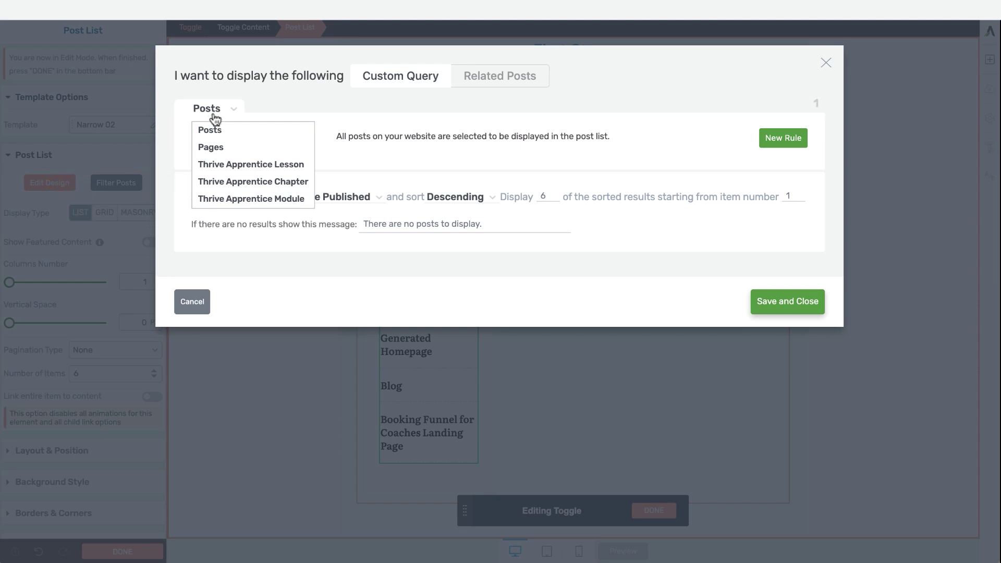
left_click(211, 148)
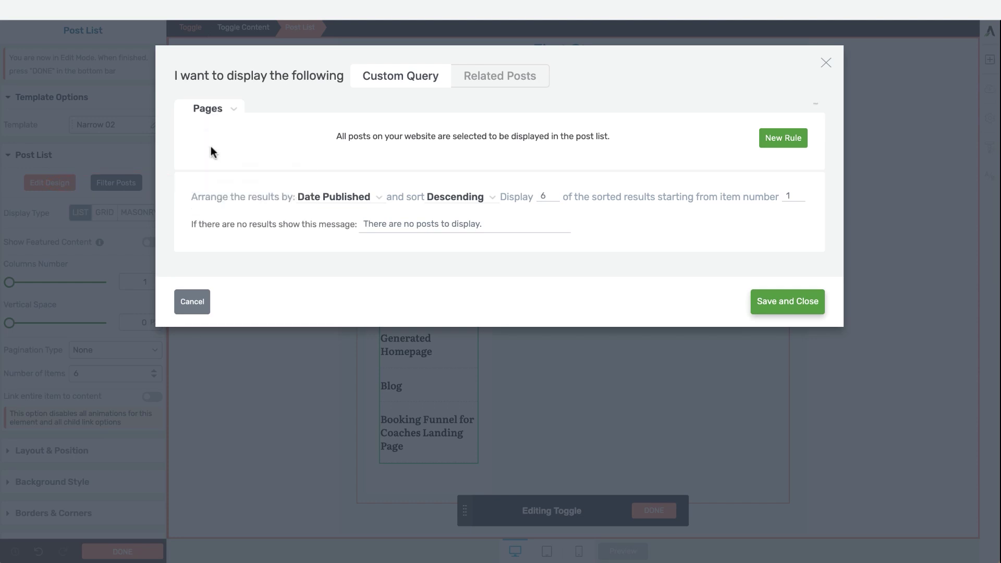
Step: Arrange the query results by Title in ascending order and limit the display to 3 items
left_click(326, 201)
left_click(326, 201)
left_click(326, 201)
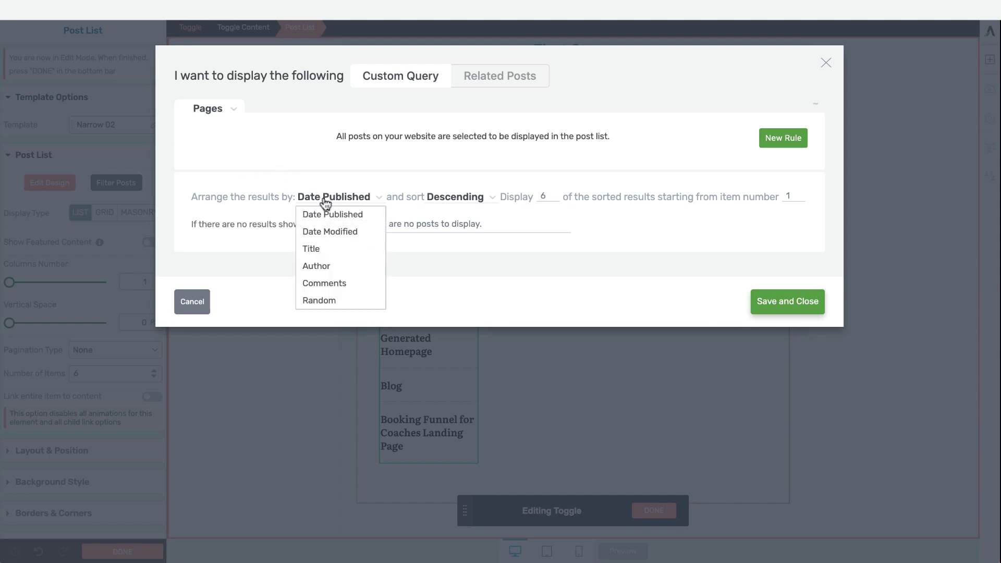
left_click(334, 251)
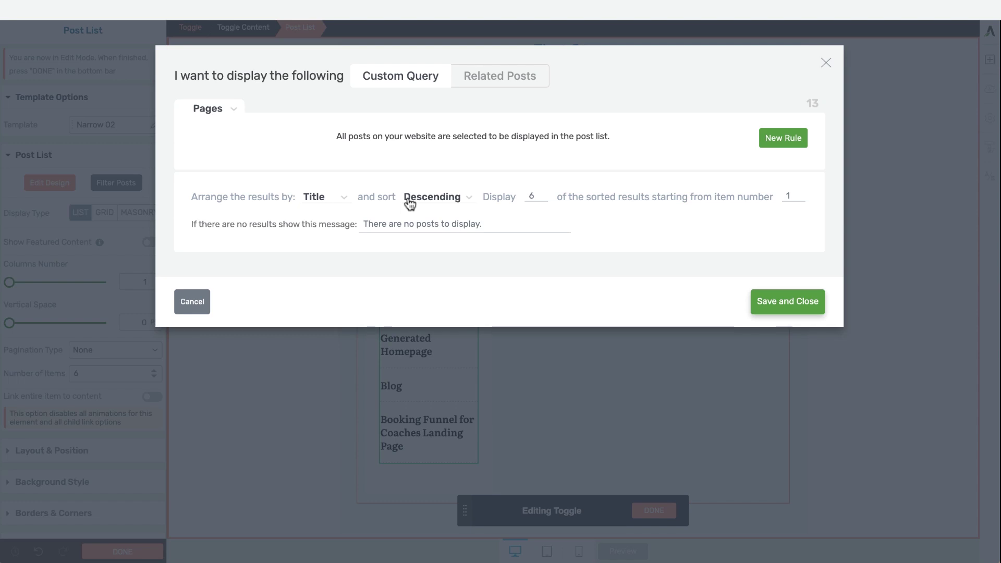
left_click(410, 200)
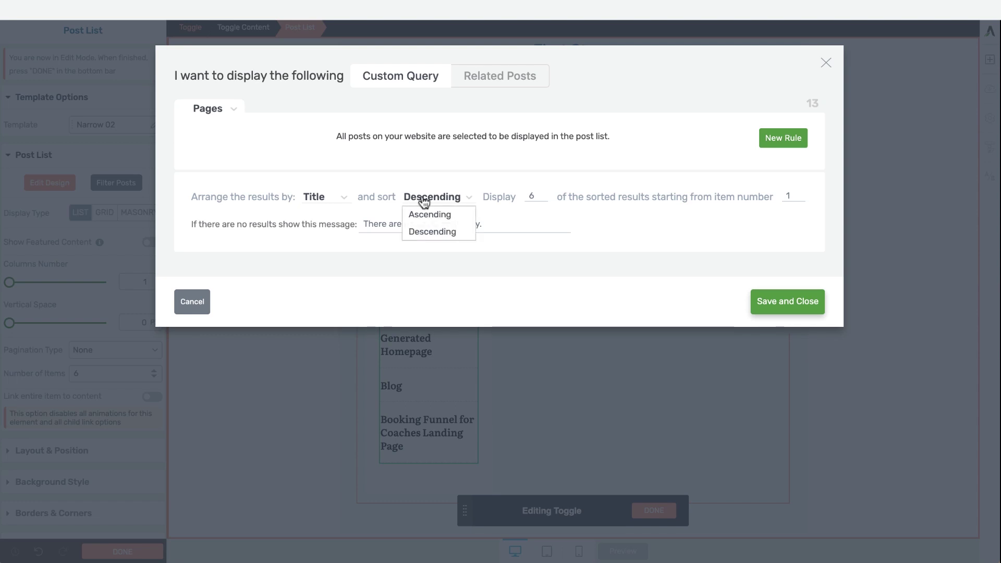
left_click(422, 216)
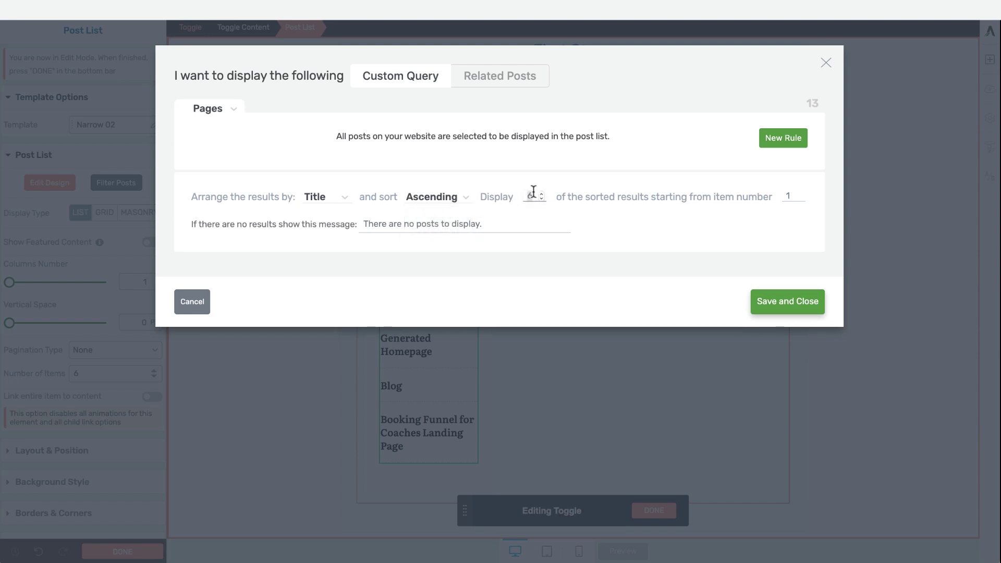
double_click(537, 194)
type("3")
Step: Add a query rule that displays only How To Page #1, How To Page #2 and How To Page #3, and save the post filter
left_click(777, 139)
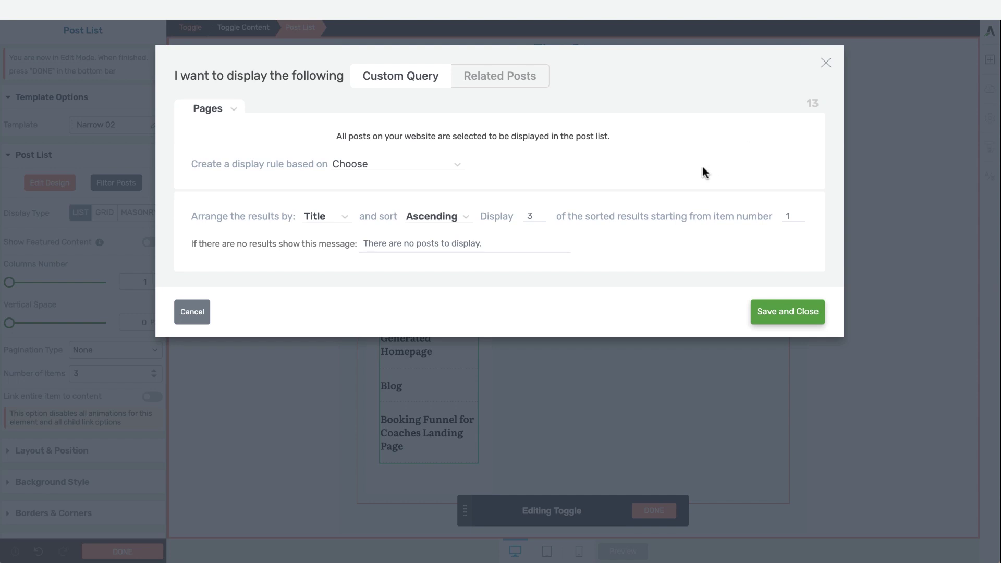
left_click(380, 168)
left_click(368, 215)
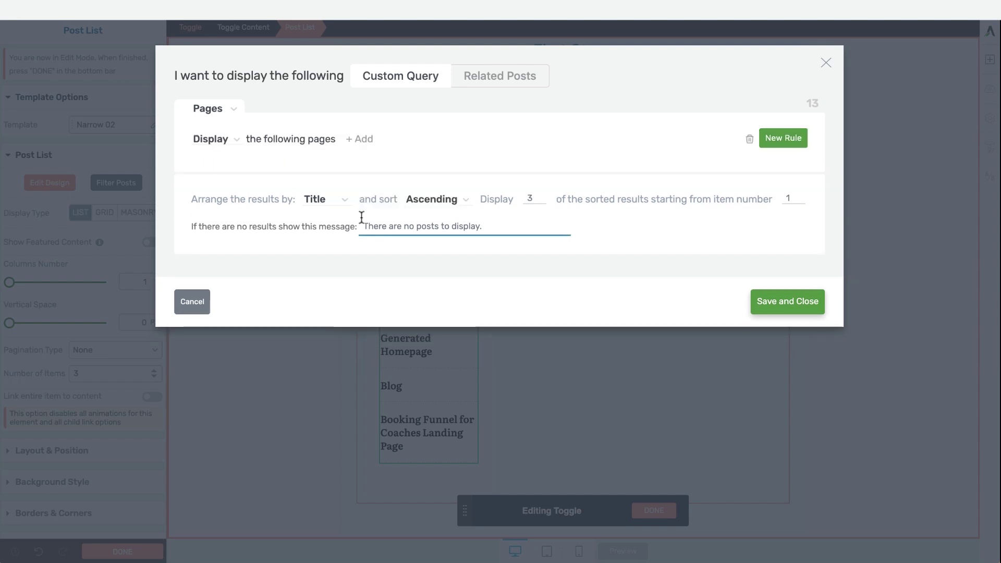
left_click(361, 143)
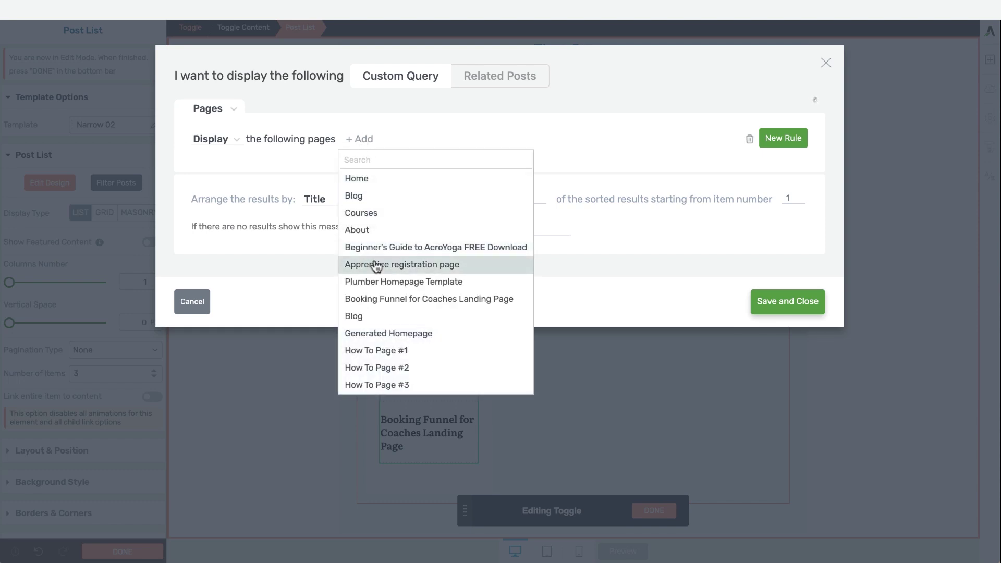
left_click(376, 351)
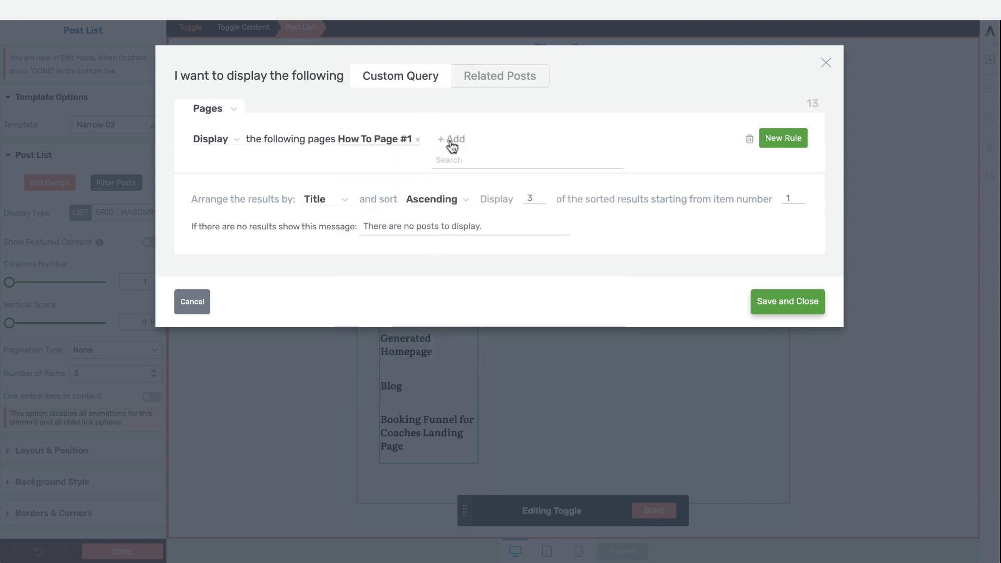
left_click(451, 139)
left_click(487, 368)
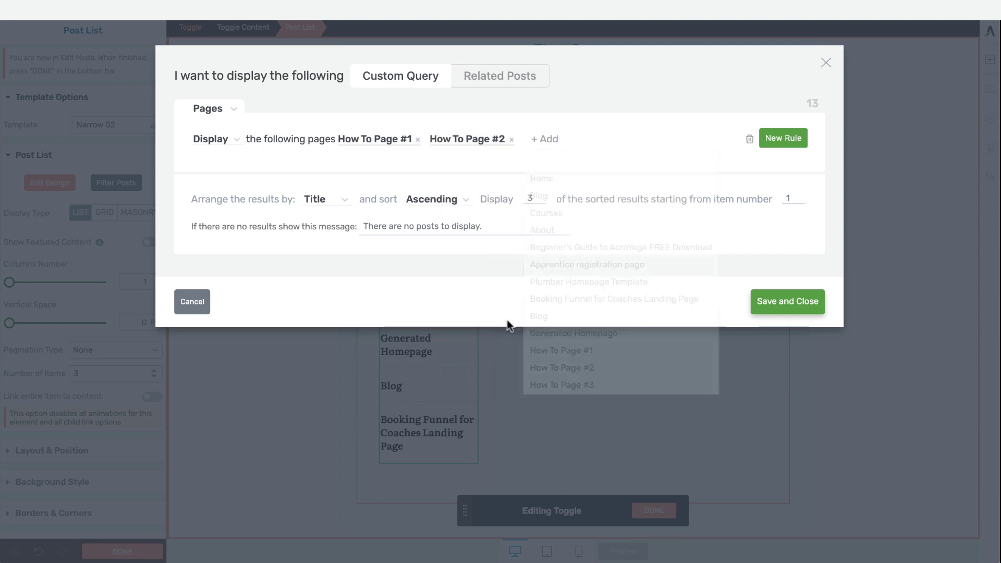
left_click(546, 139)
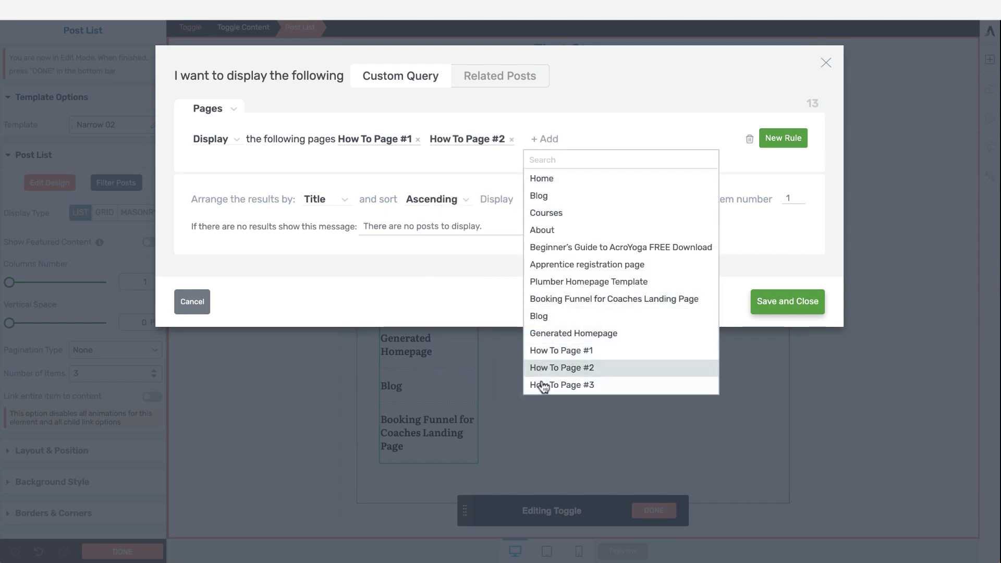
left_click(541, 385)
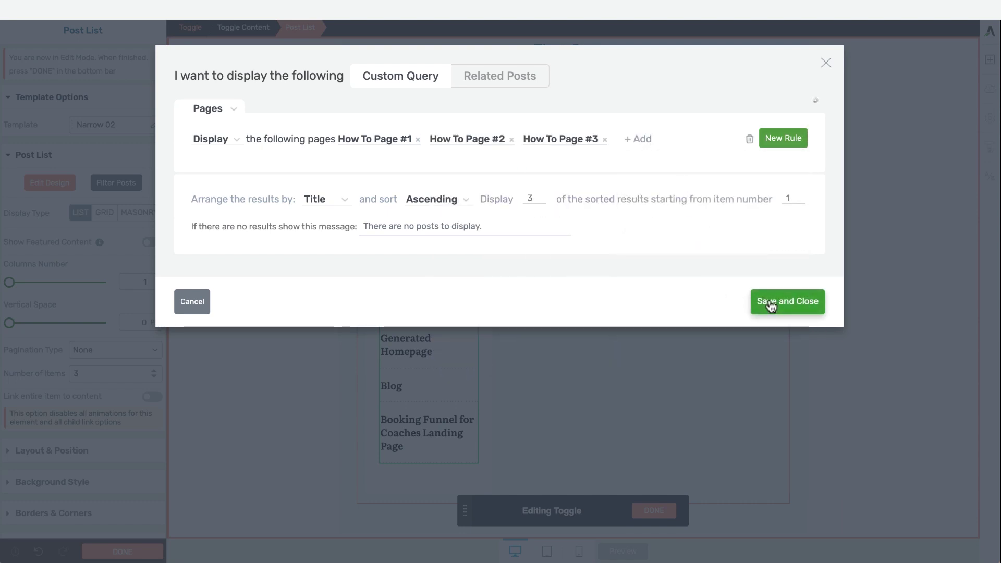
left_click(769, 301)
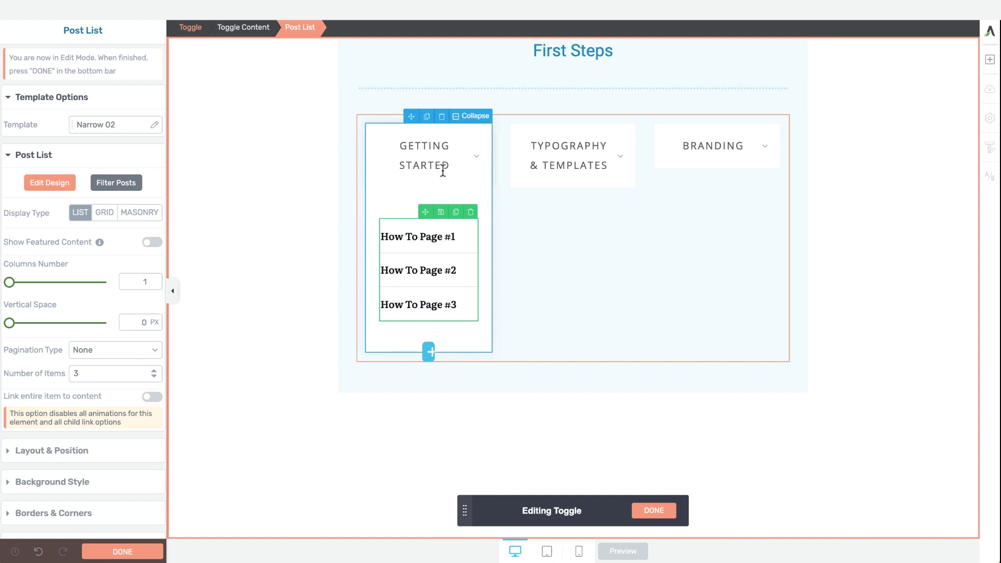
Step: Select the Getting Started toggle's title and collapse the toggle
left_click(534, 161)
left_click(431, 144)
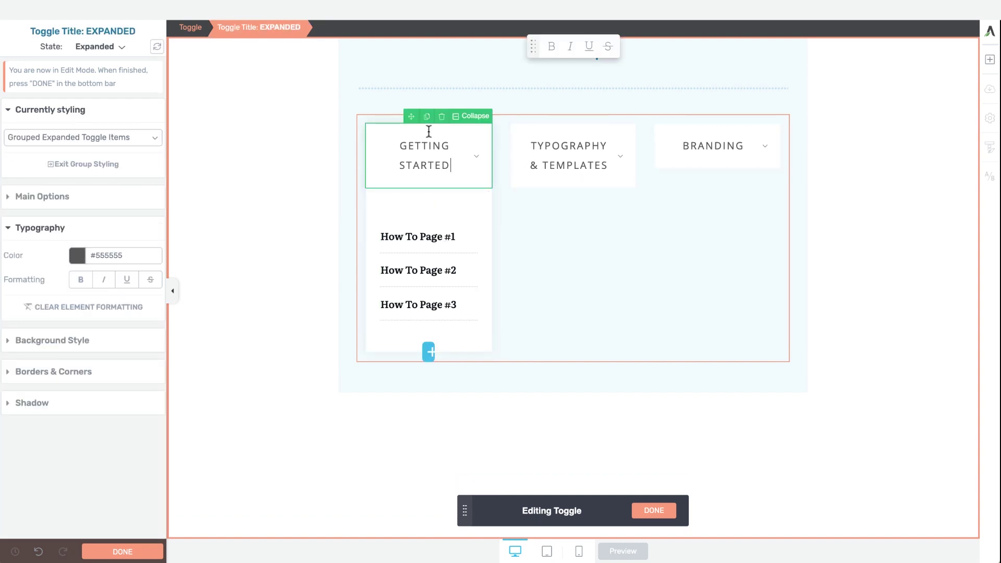
left_click(472, 116)
scroll(824, 245, "up", 4)
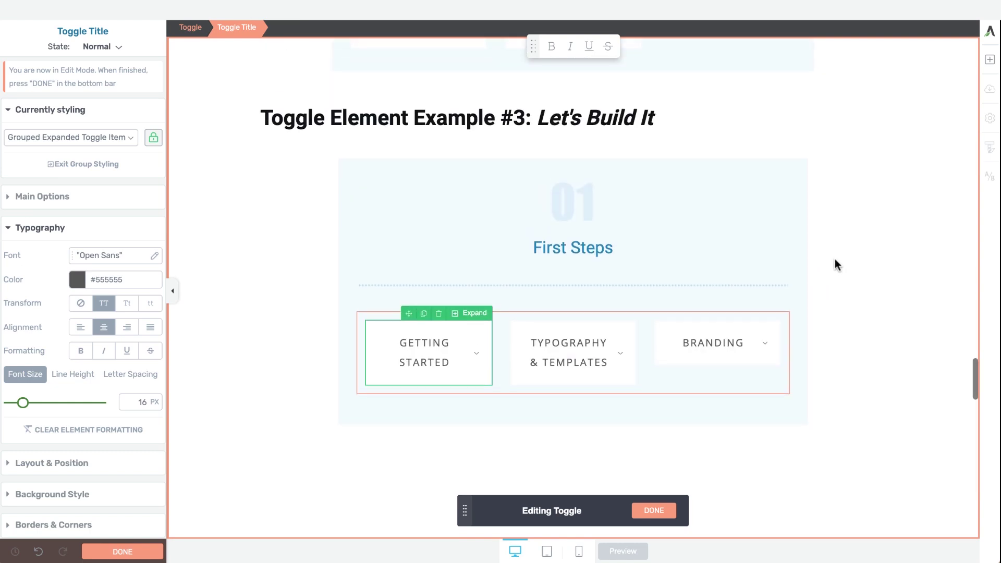